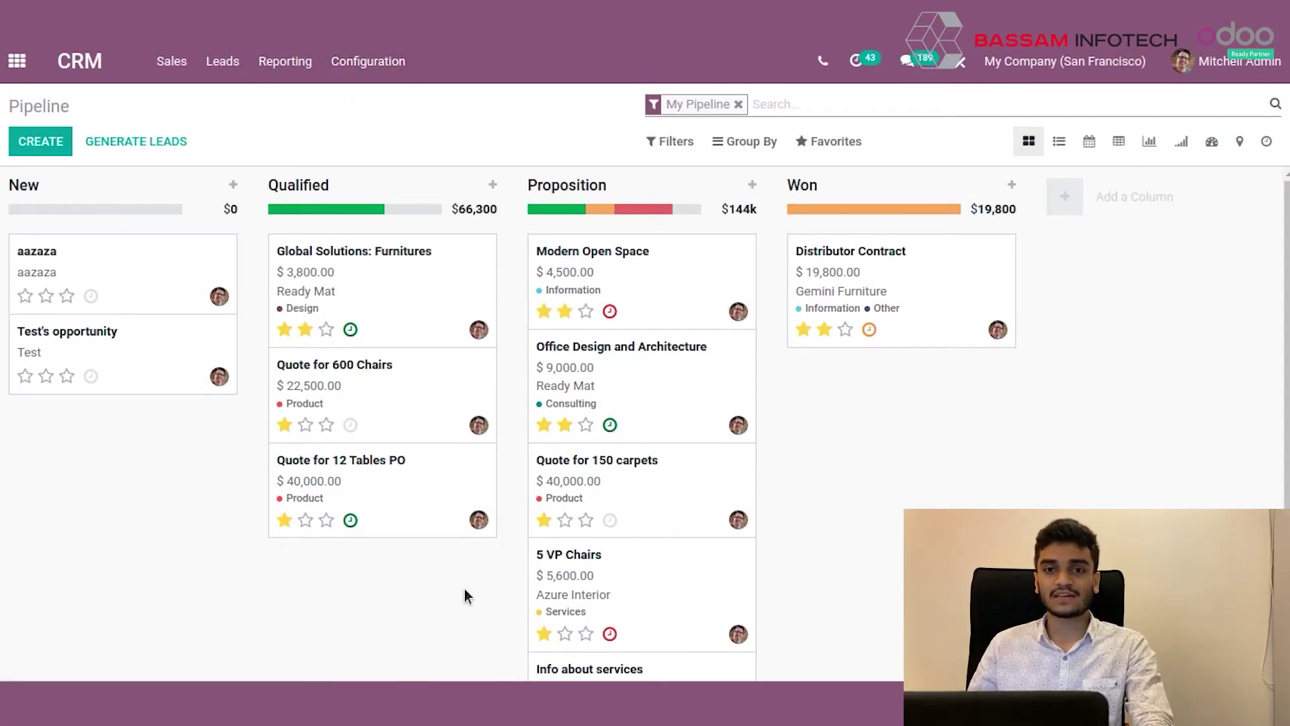
# Enable the Leads setting in CRM settings, save it, and open the list of 26 leads.
pyautogui.click(391, 79)
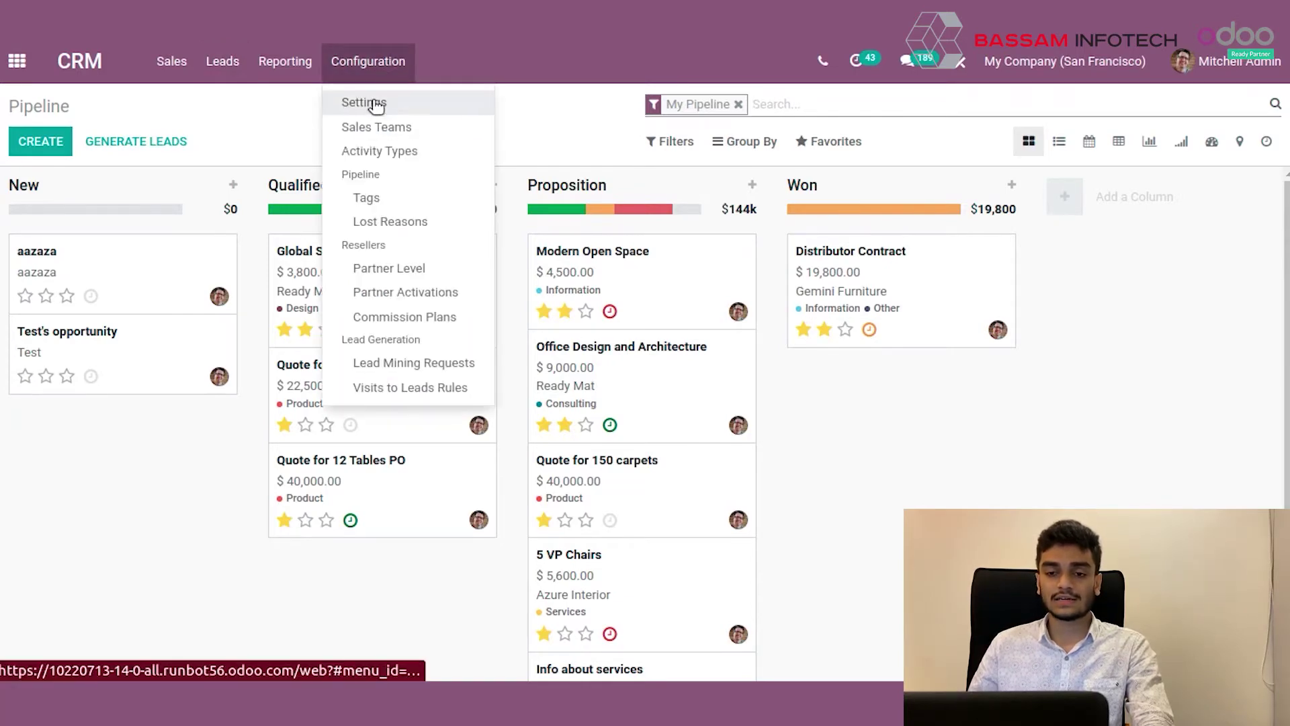
pyautogui.click(366, 103)
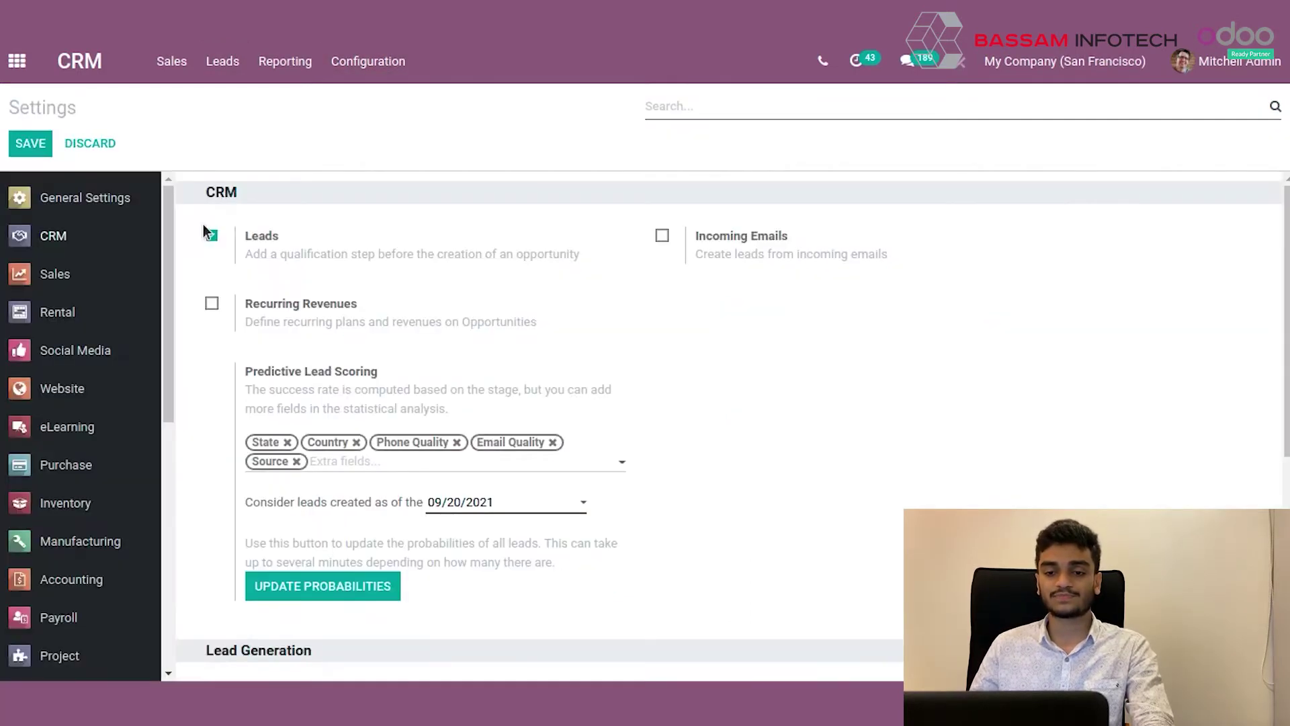
pyautogui.click(211, 236)
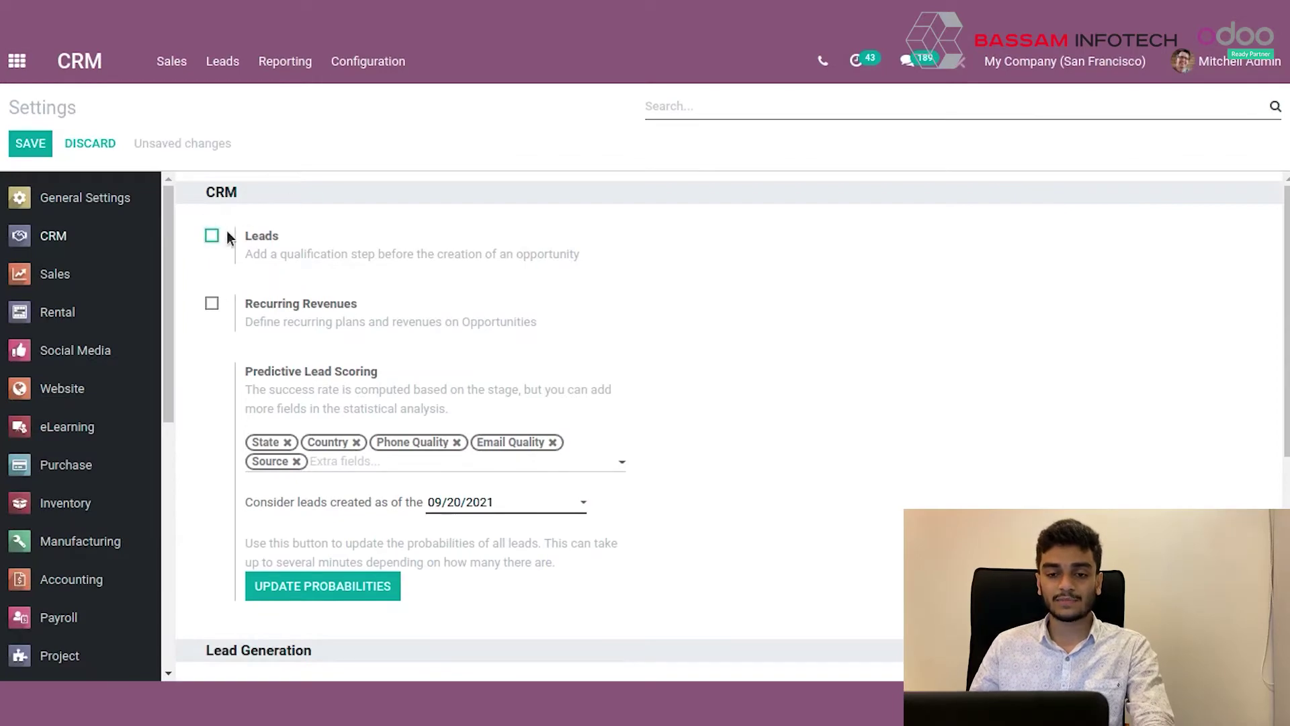
pyautogui.click(30, 146)
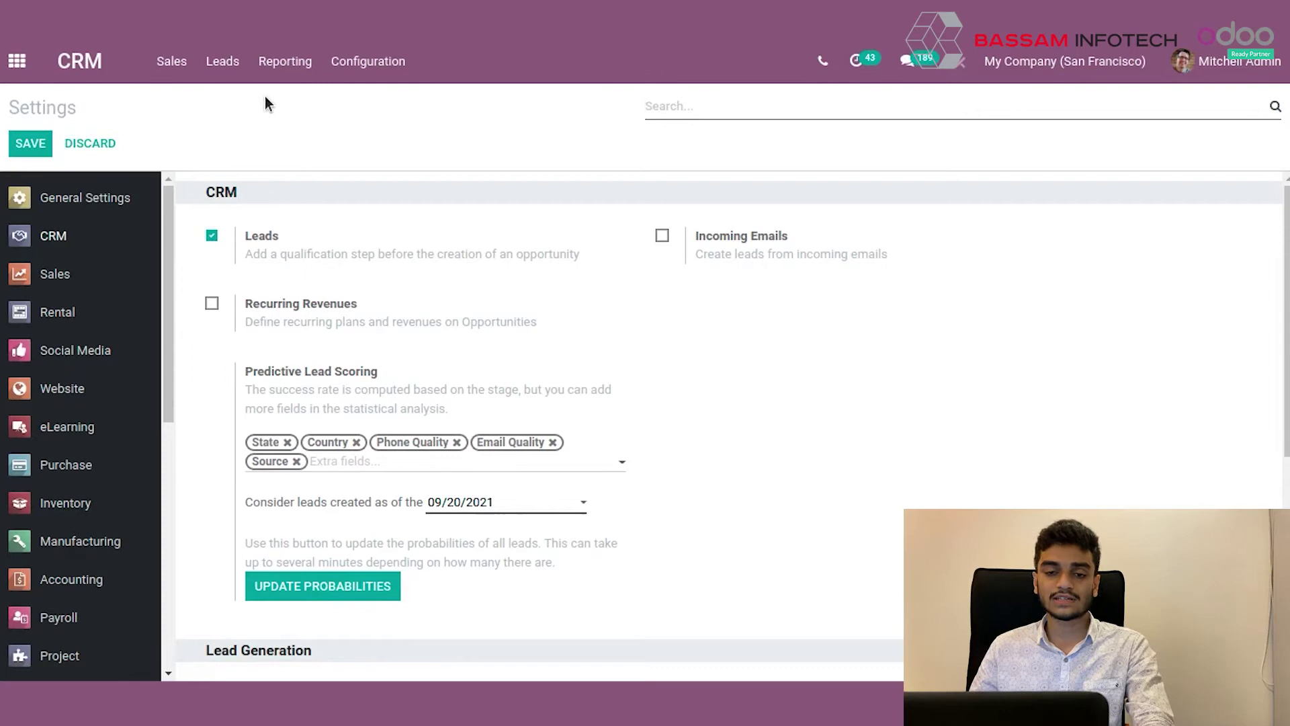
pyautogui.click(223, 62)
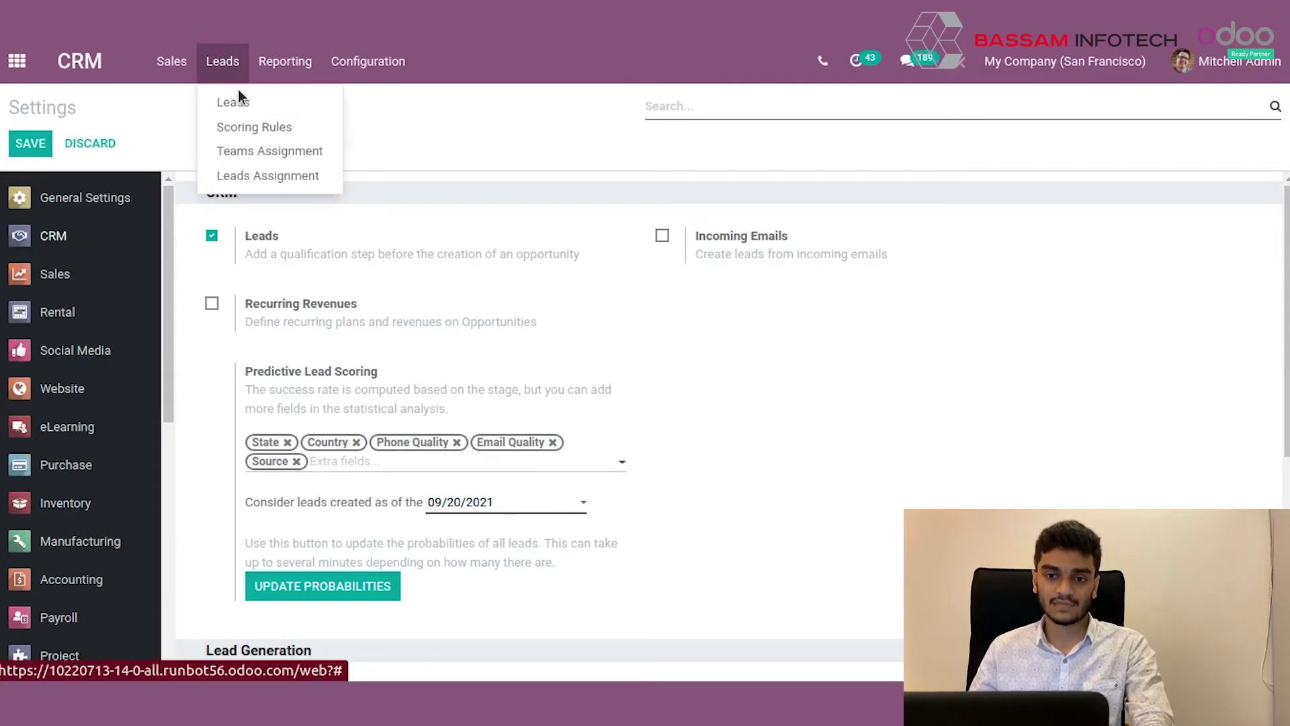
pyautogui.click(243, 102)
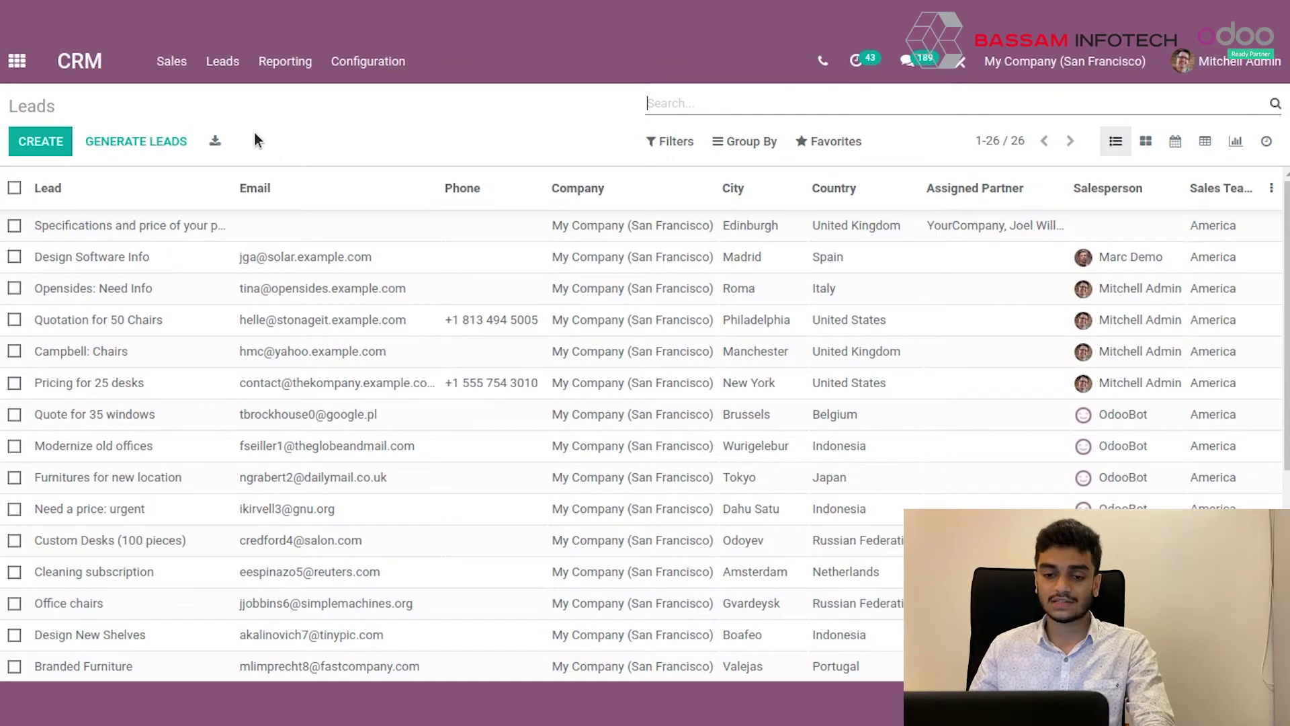
# Create a new lead titled Furniture with company name aaa and the customer's e-mail address.
pyautogui.click(58, 142)
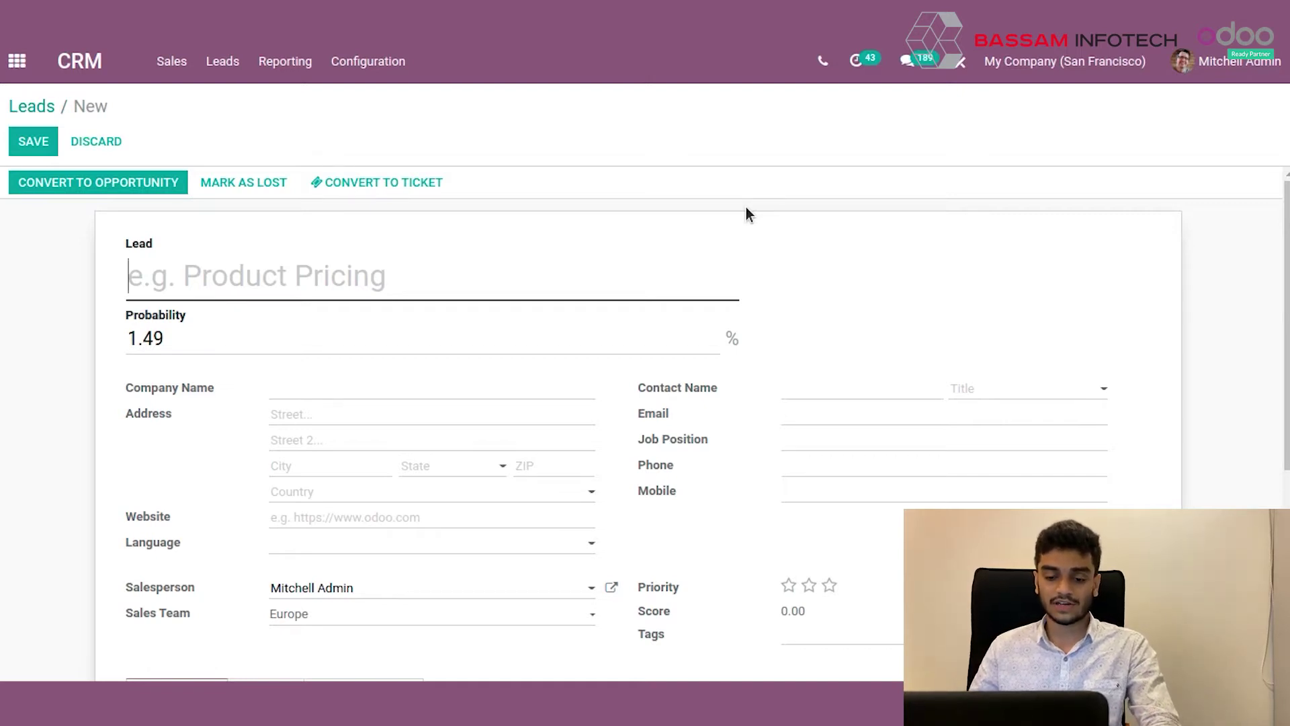
pyautogui.hotkey('ctrl', 'f')
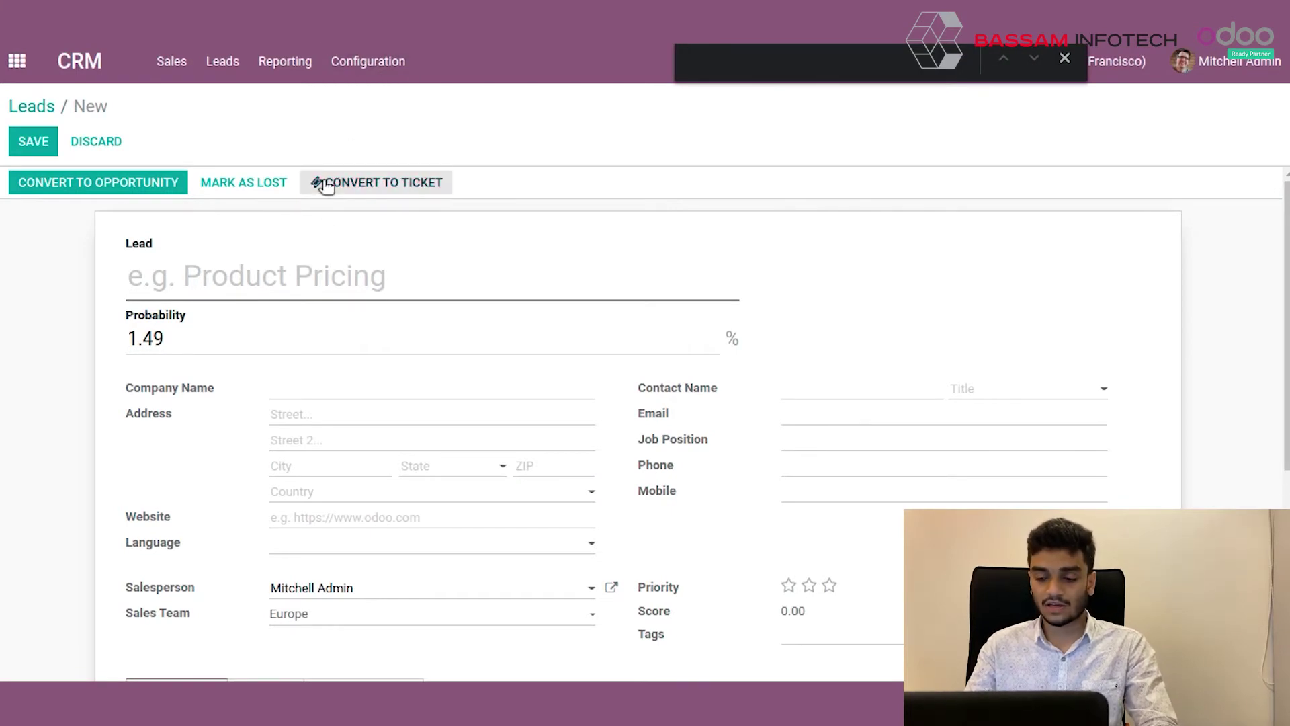
pyautogui.write('Fur')
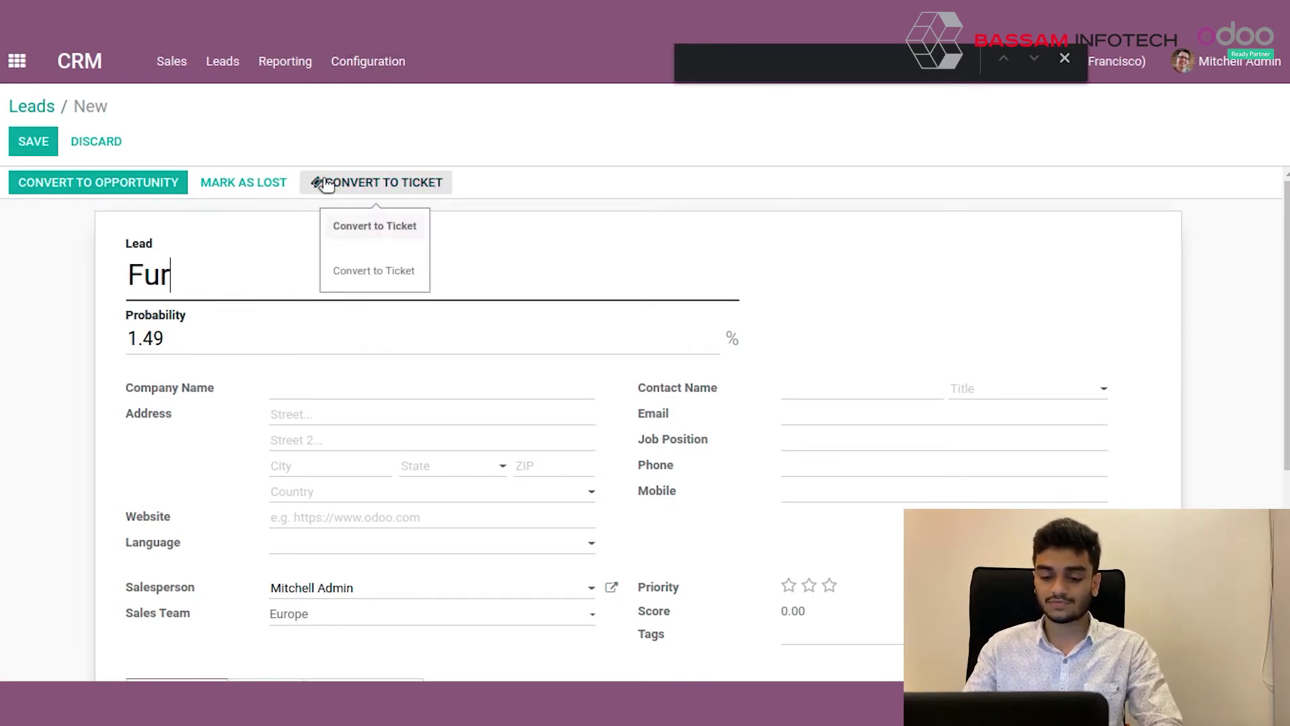
pyautogui.write('niture')
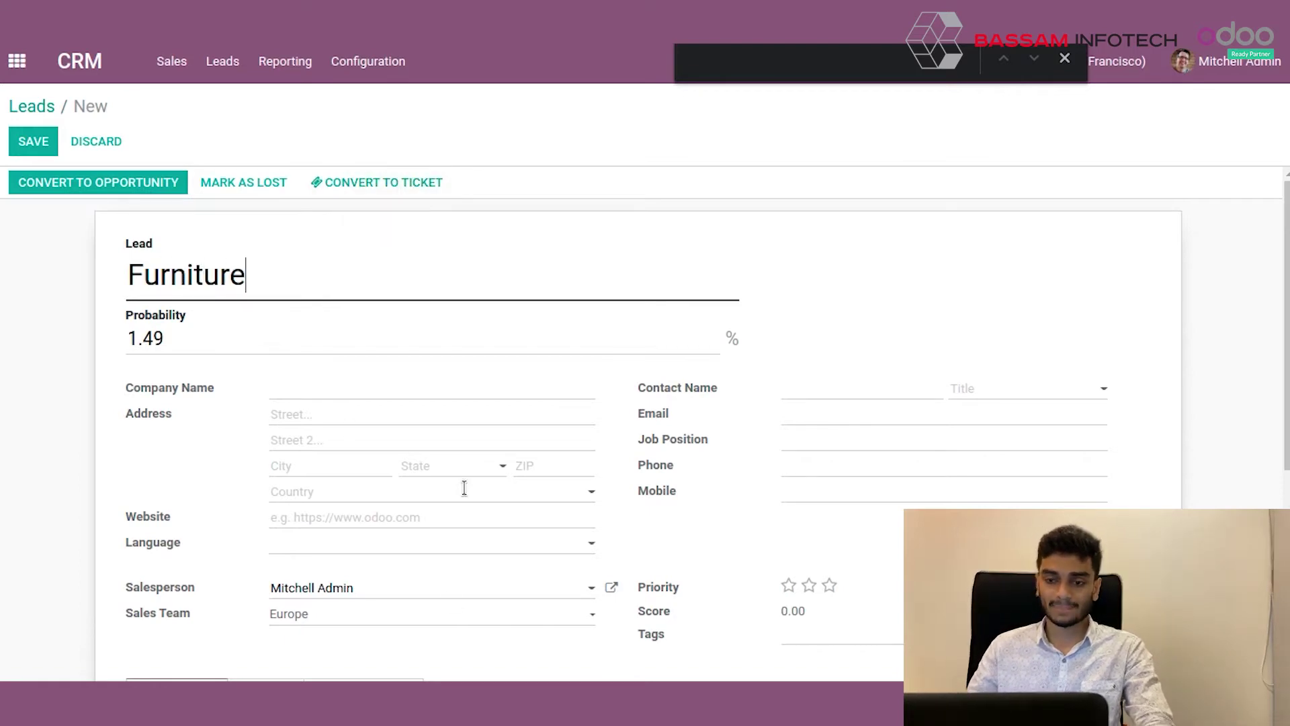
pyautogui.click(372, 395)
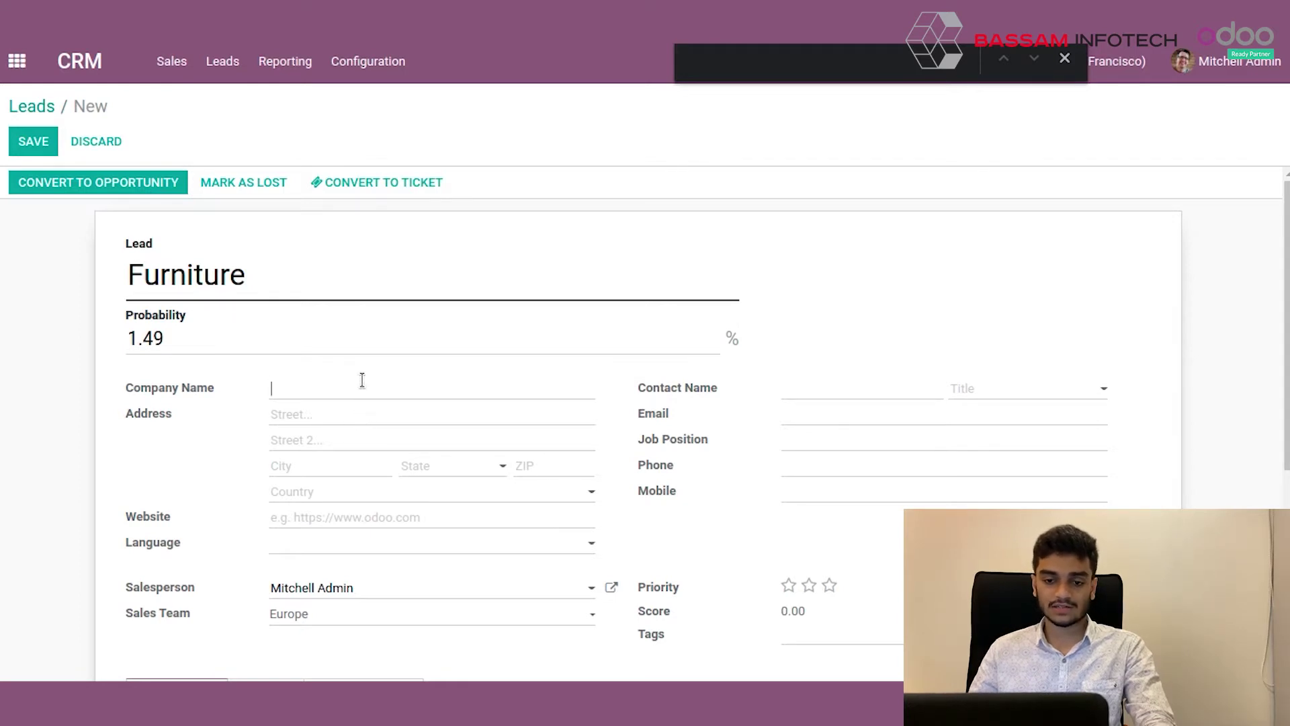
pyautogui.write('aaa')
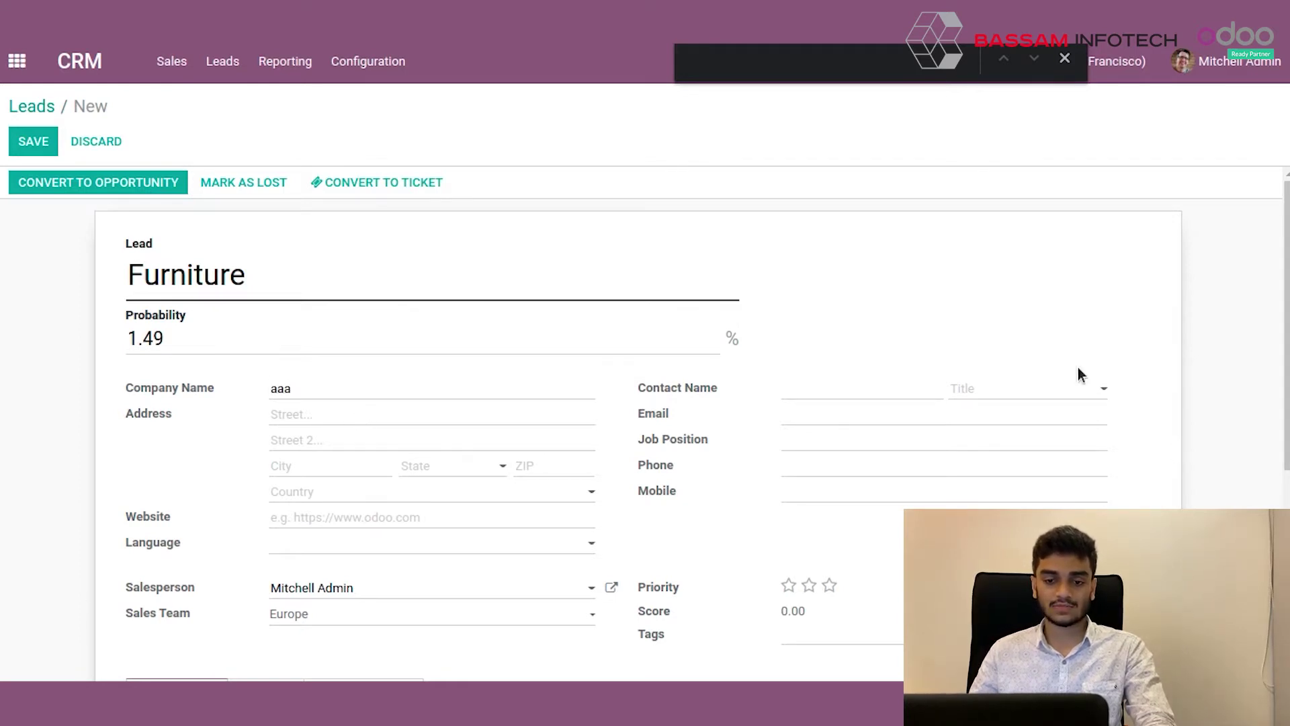
pyautogui.scroll(-4, 603, 449)
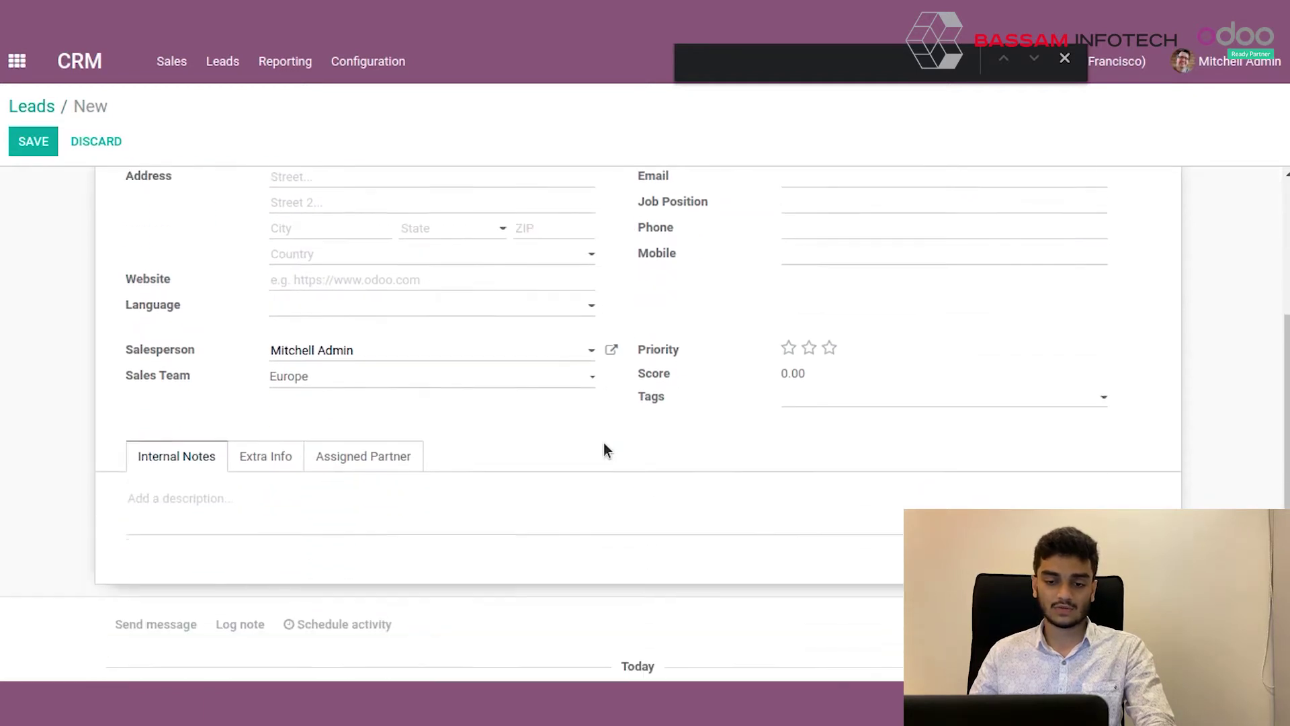
pyautogui.scroll(4, 298, 467)
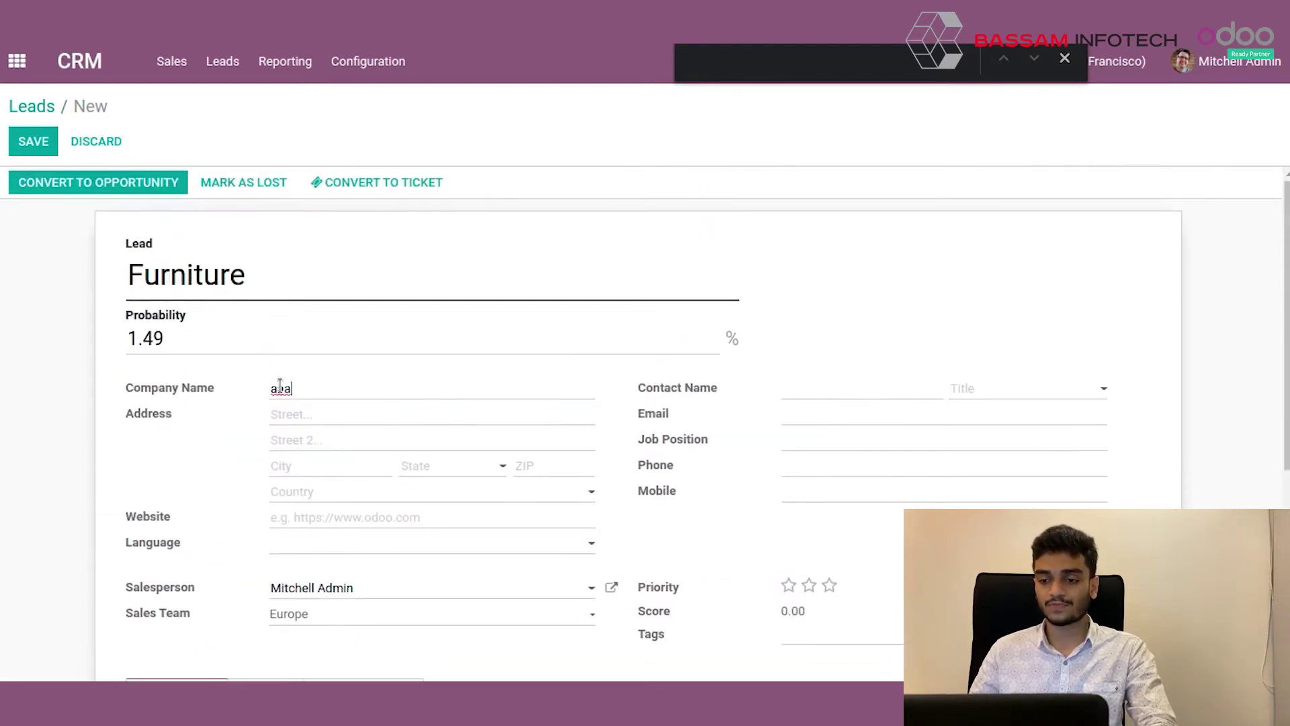
pyautogui.click(826, 420)
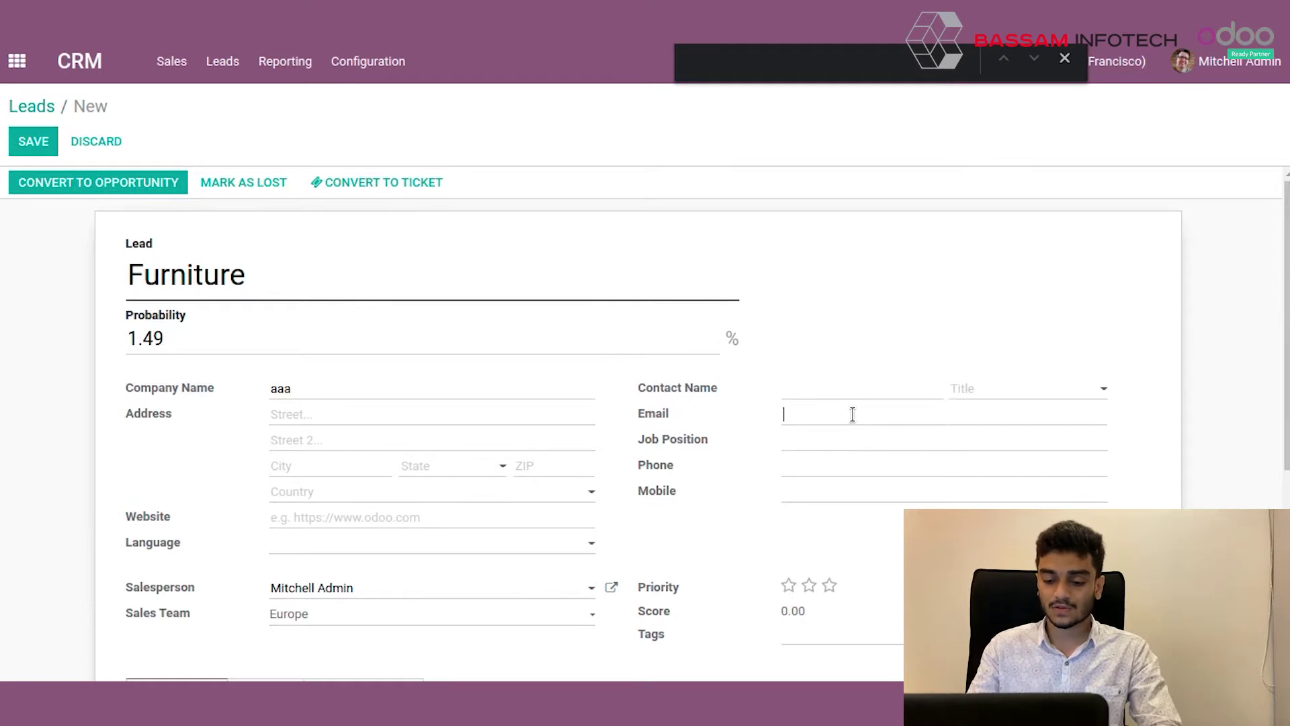
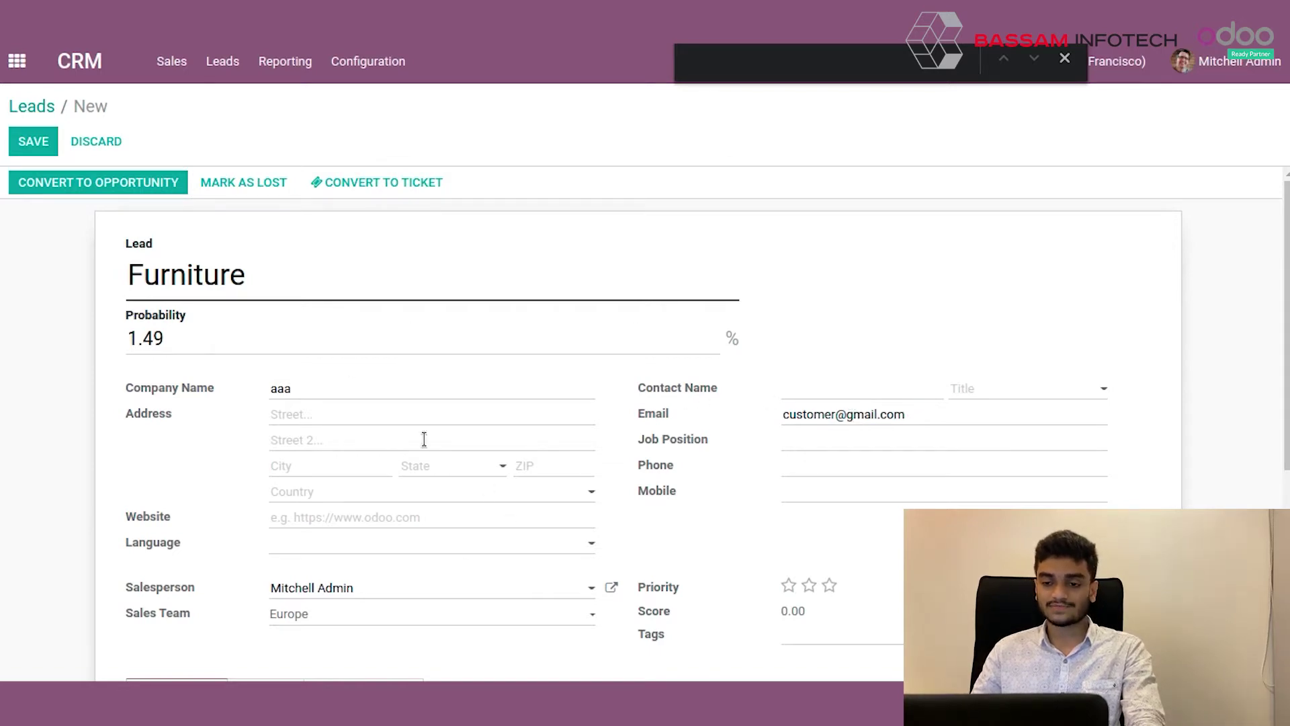
pyautogui.scroll(-3, 424, 439)
pyautogui.scroll(3, 424, 437)
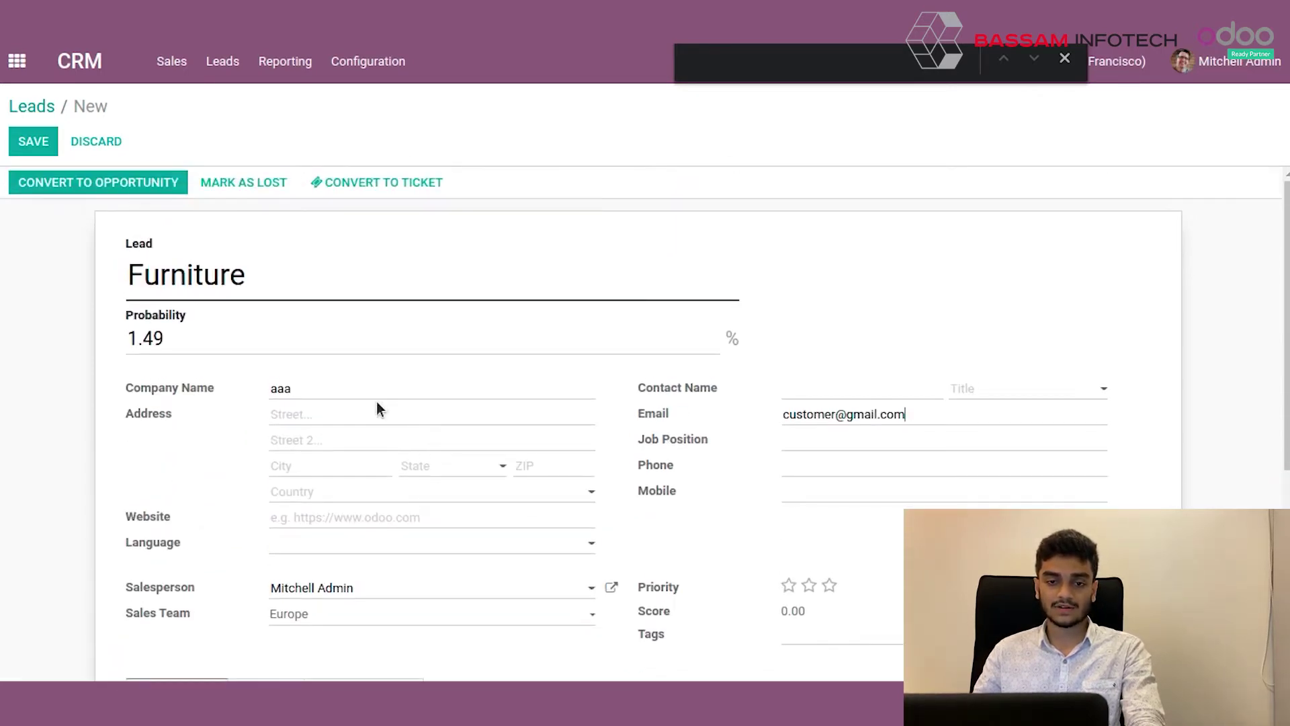
# Save the Furniture lead and convert it to an opportunity for Azure Interior, keeping team Europe.
pyautogui.click(27, 144)
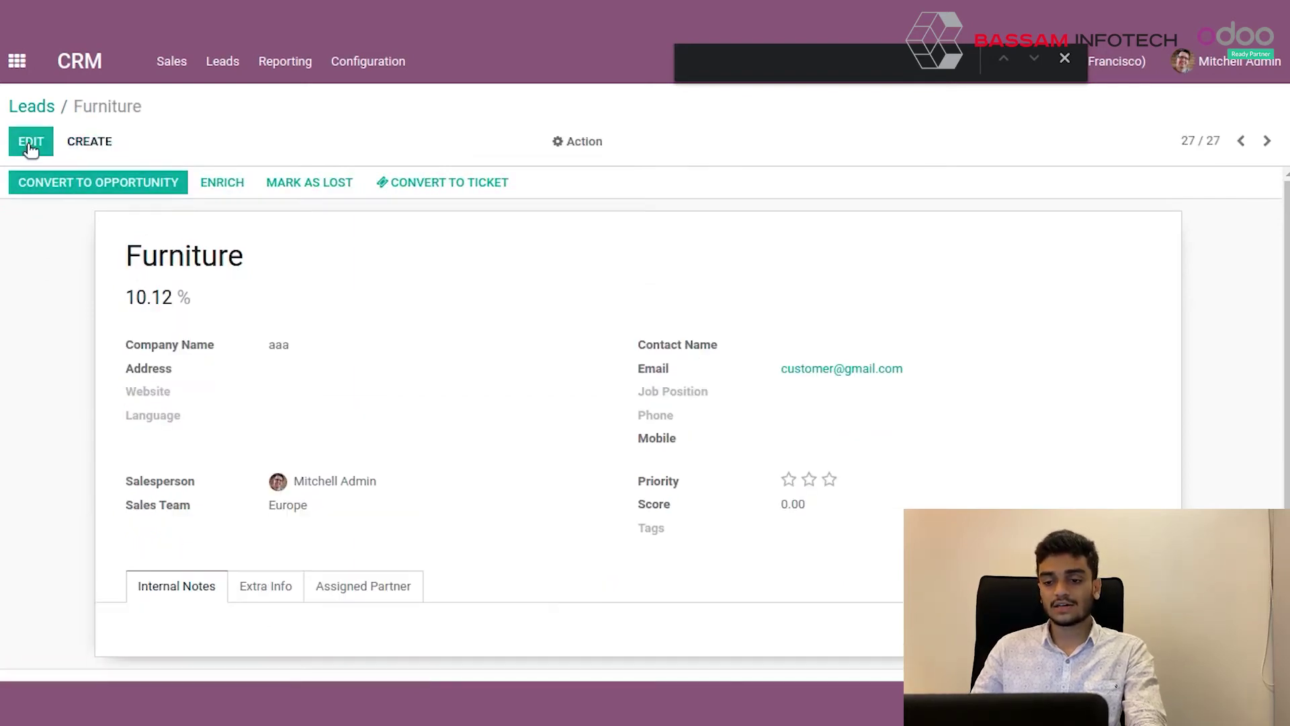
pyautogui.click(1064, 59)
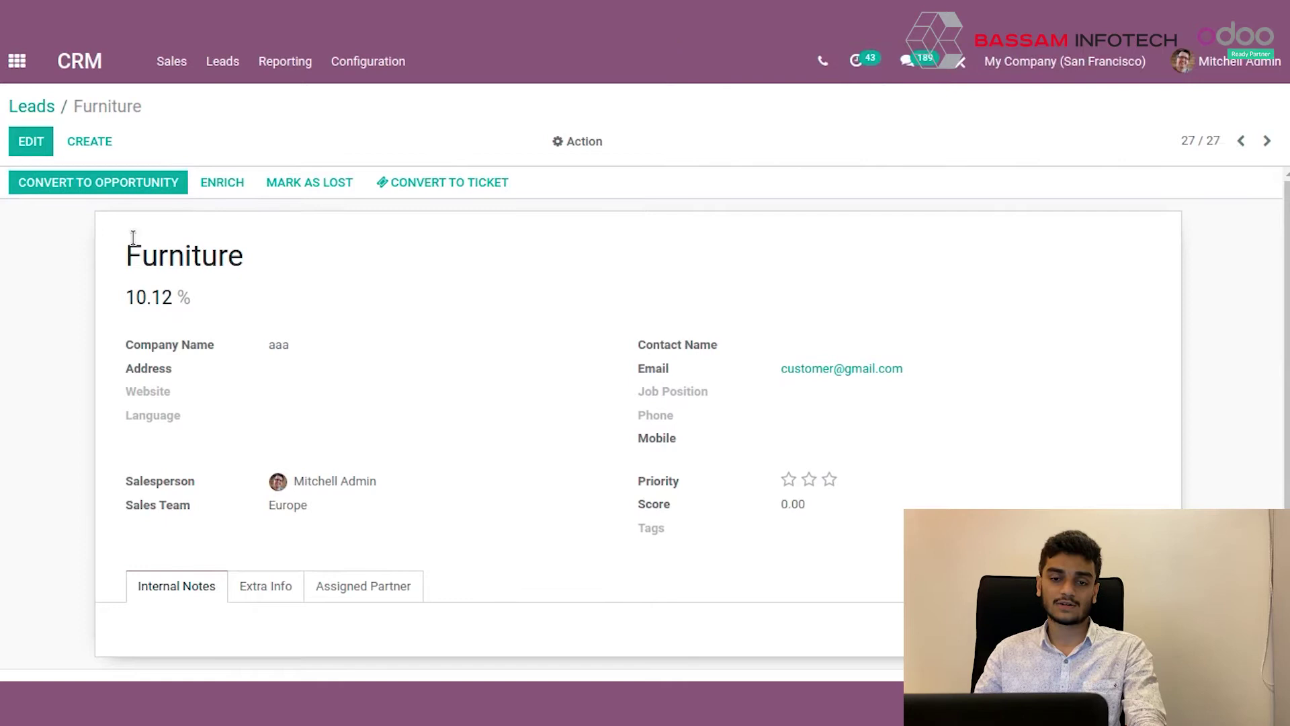
pyautogui.click(136, 183)
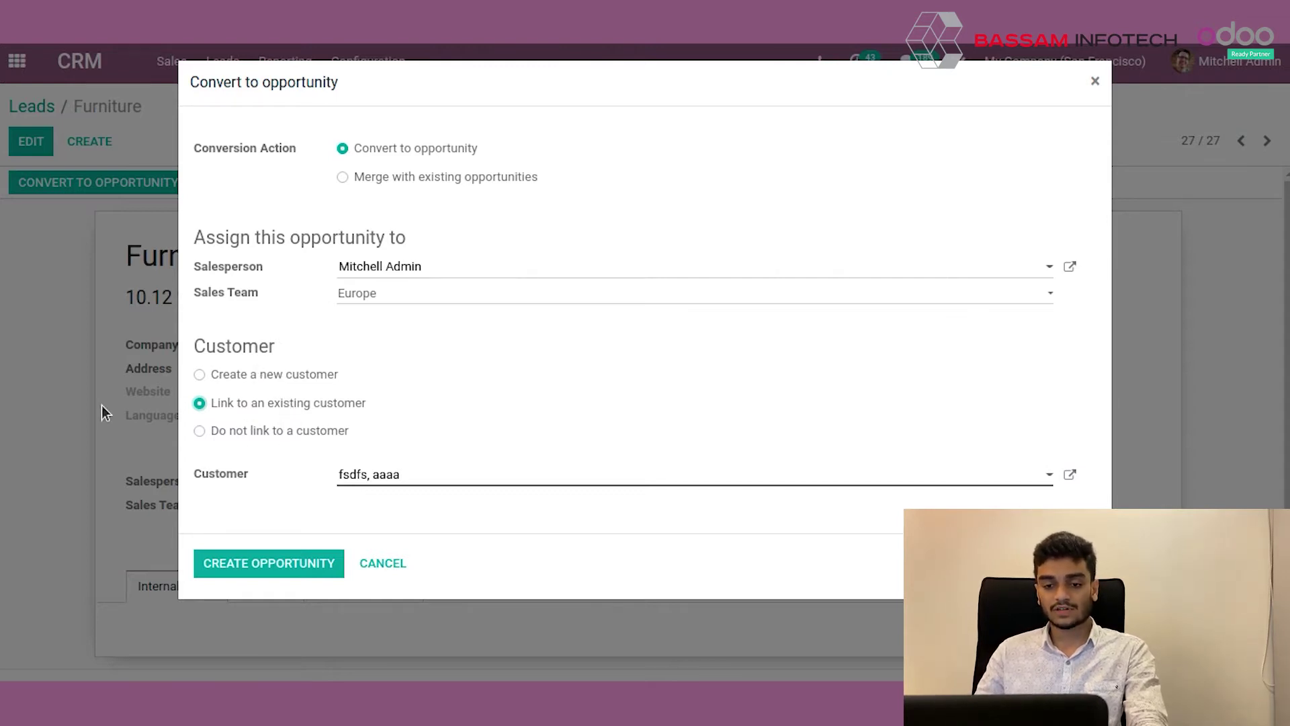
pyautogui.click(451, 476)
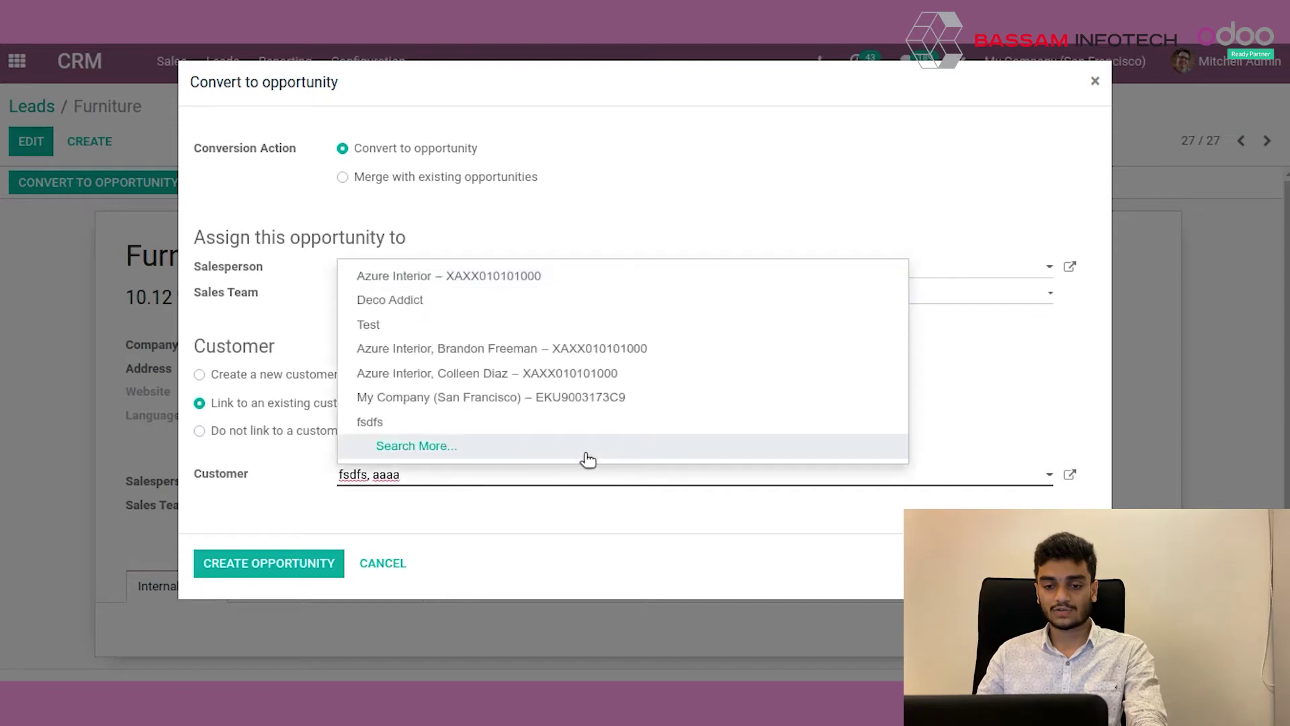
pyautogui.click(434, 348)
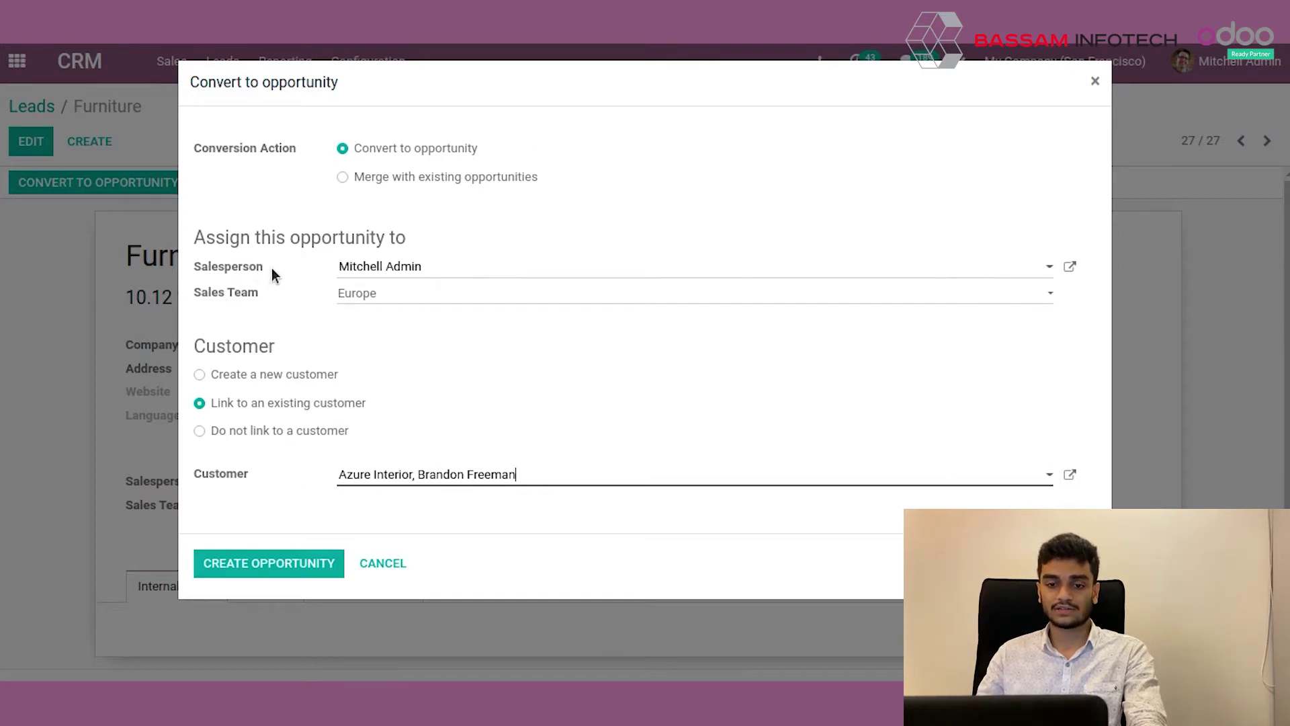
pyautogui.click(451, 294)
pyautogui.click(450, 294)
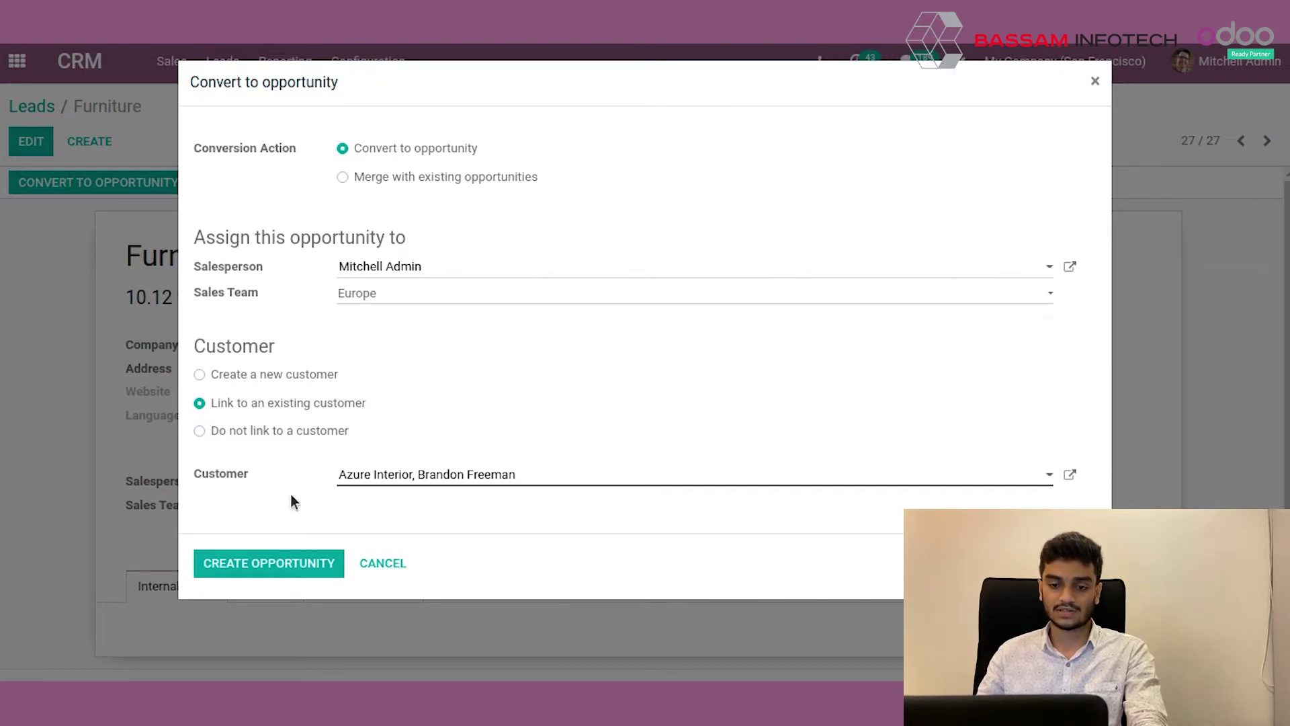
pyautogui.click(276, 566)
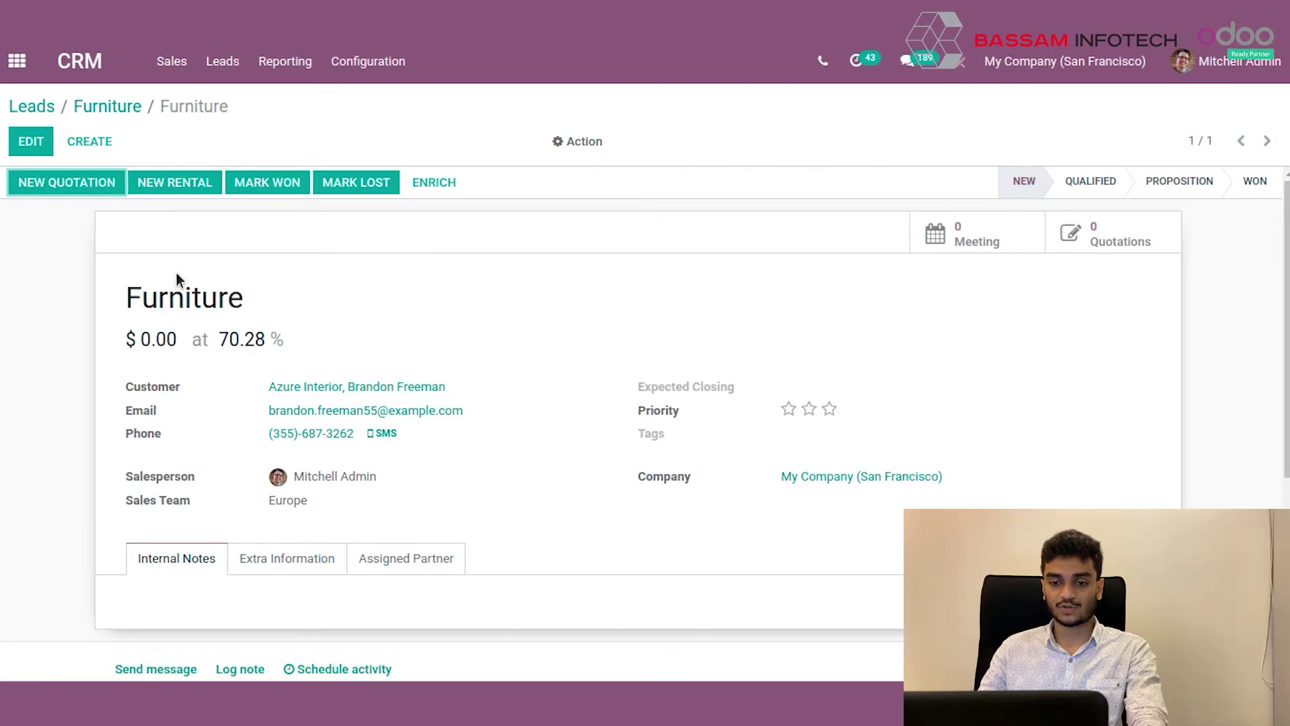
pyautogui.scroll(-1, 376, 413)
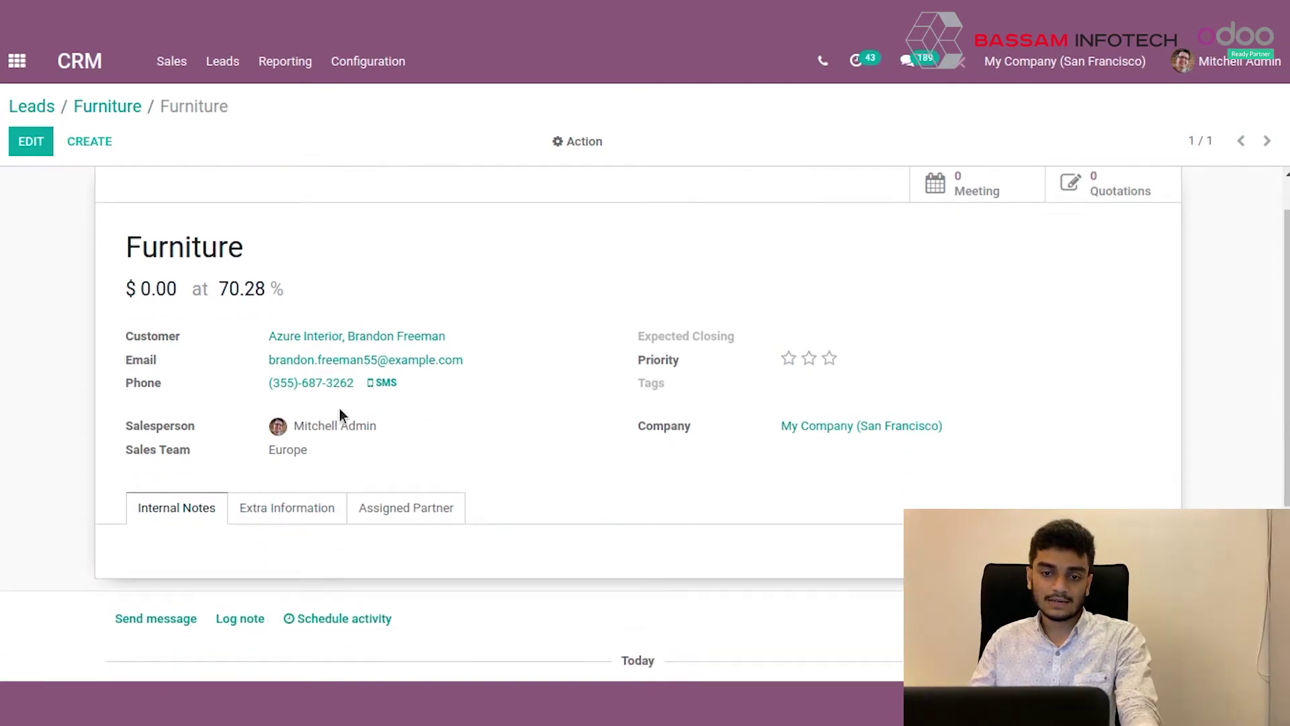
pyautogui.scroll(1, 316, 398)
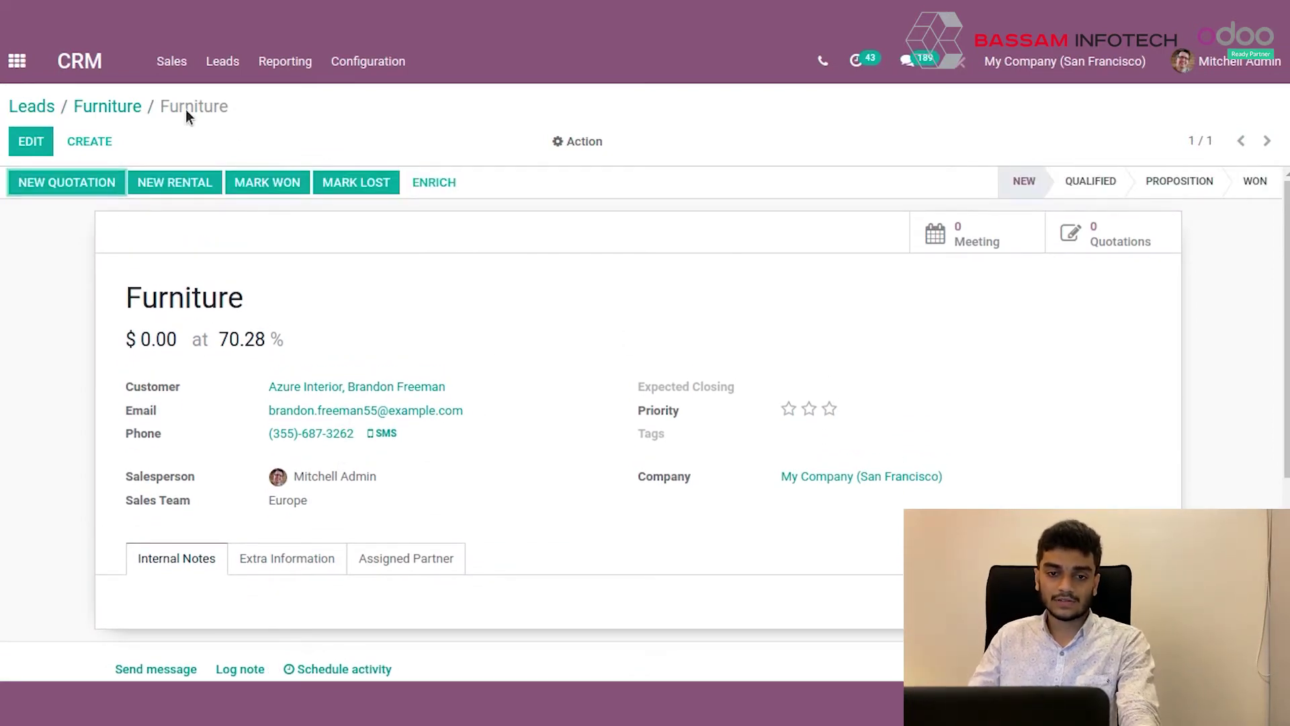
pyautogui.click(17, 61)
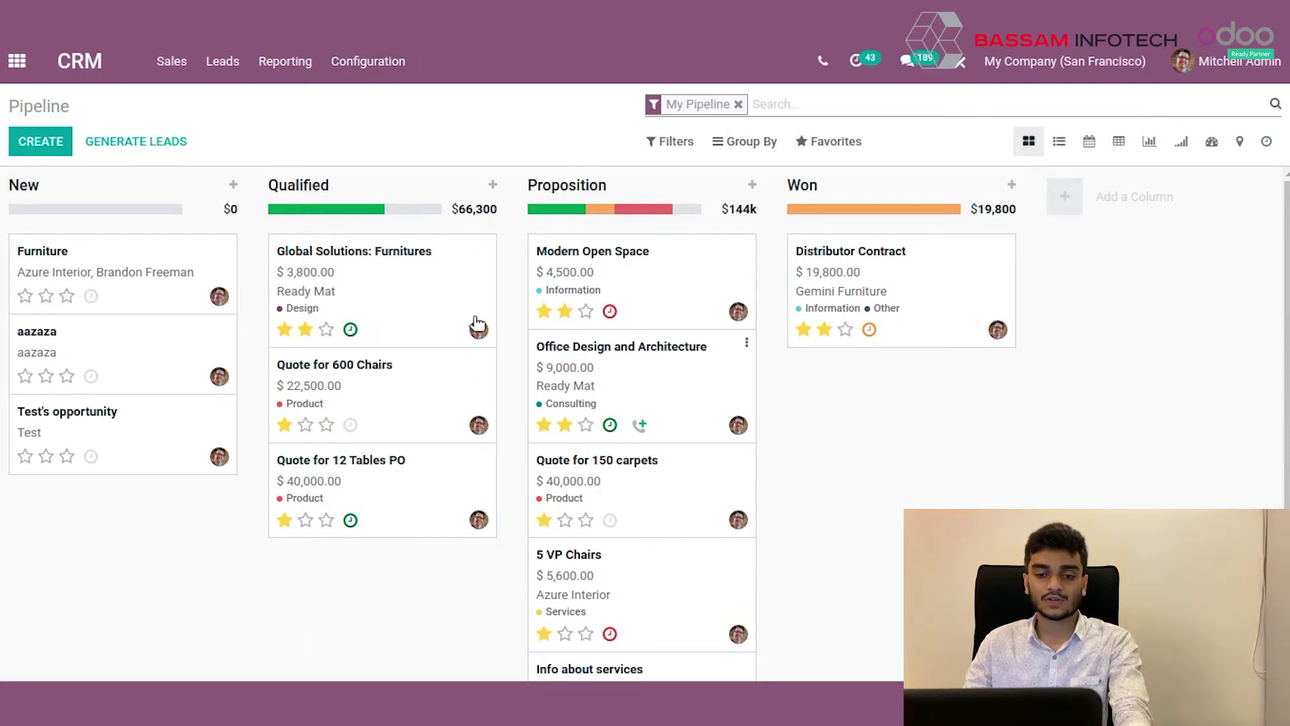
# Set the Furniture opportunity's expected revenue to 2000 and replace its phone number with a new one.
pyautogui.click(118, 255)
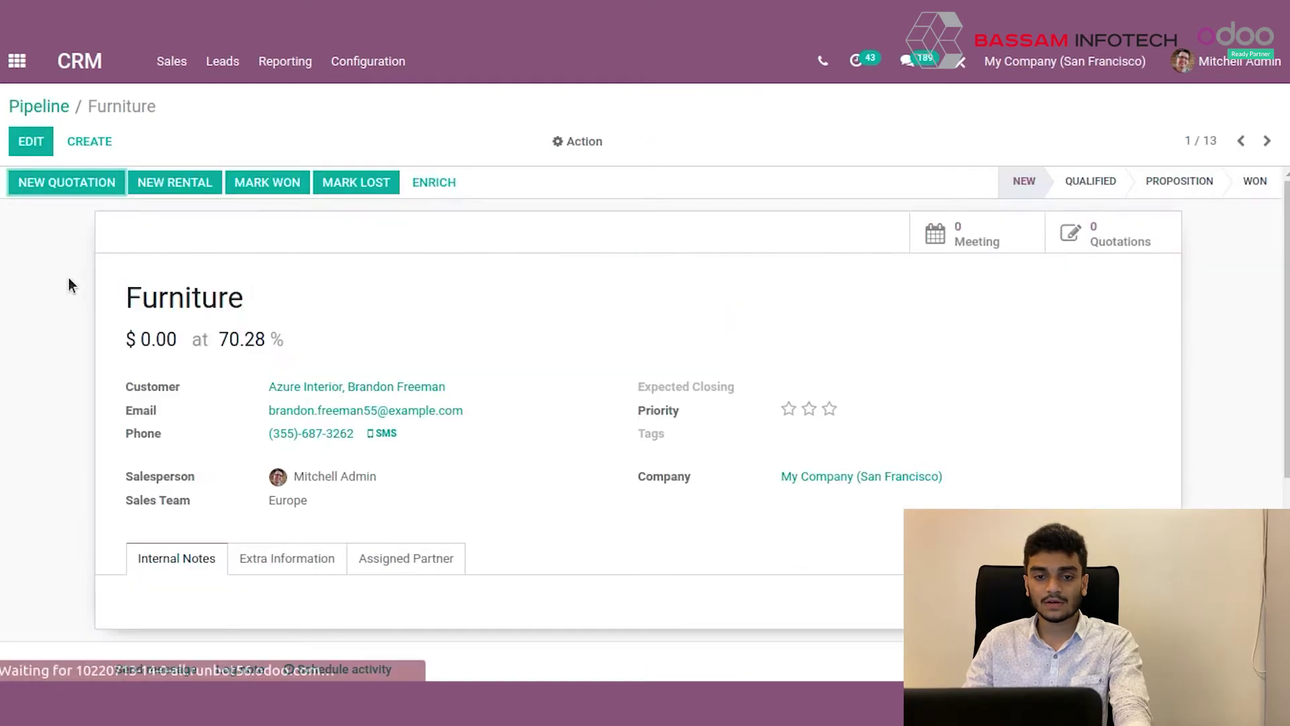
pyautogui.click(31, 142)
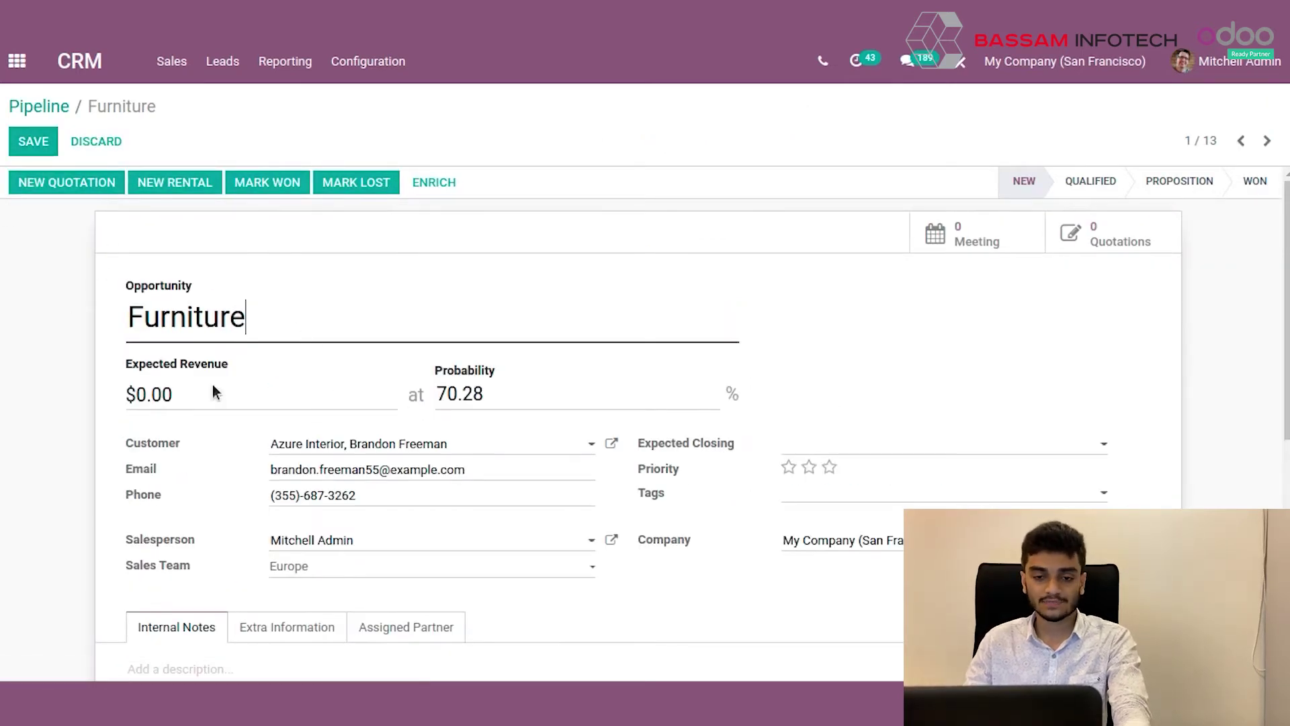
pyautogui.click(201, 399)
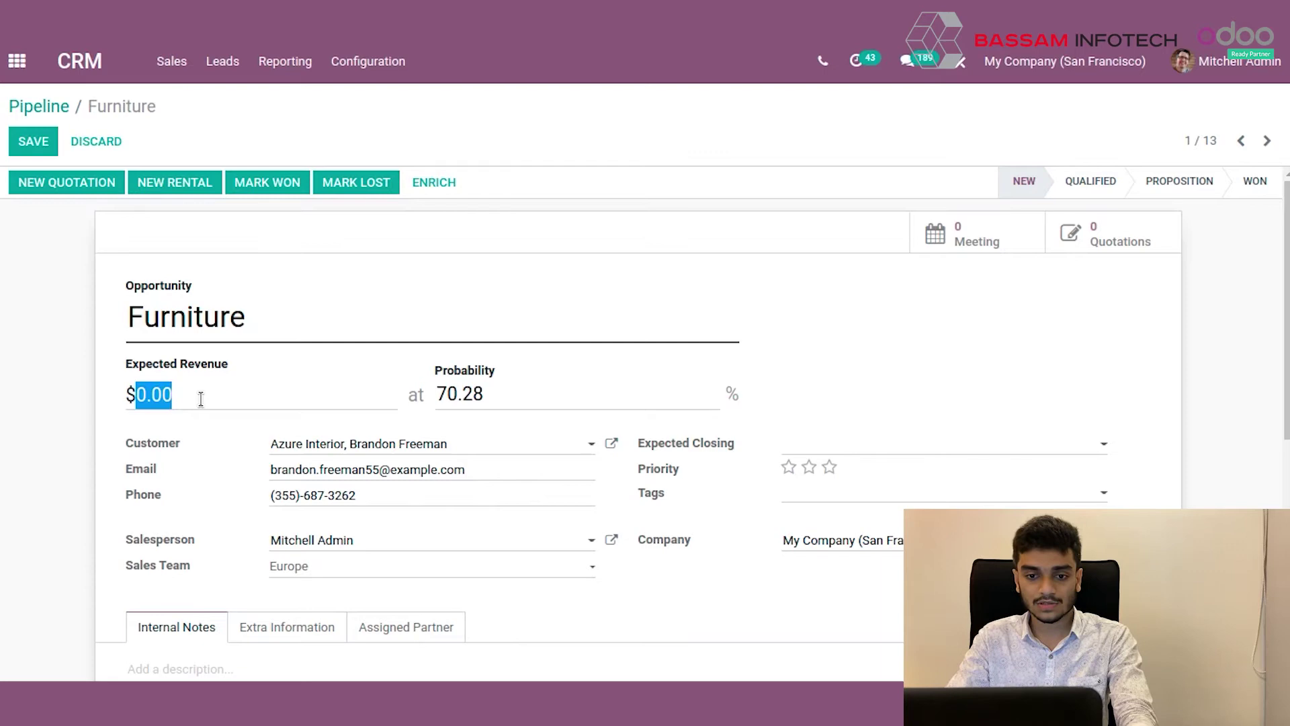
pyautogui.write('2000')
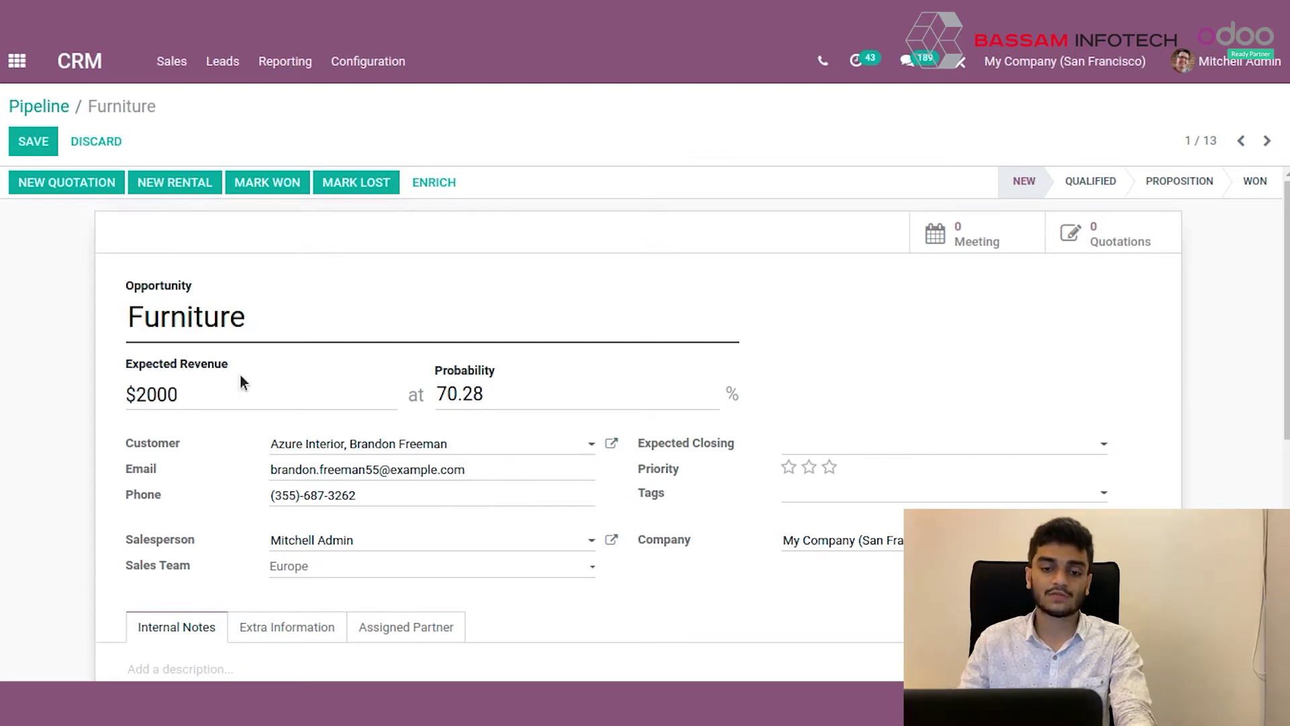
pyautogui.click(345, 497)
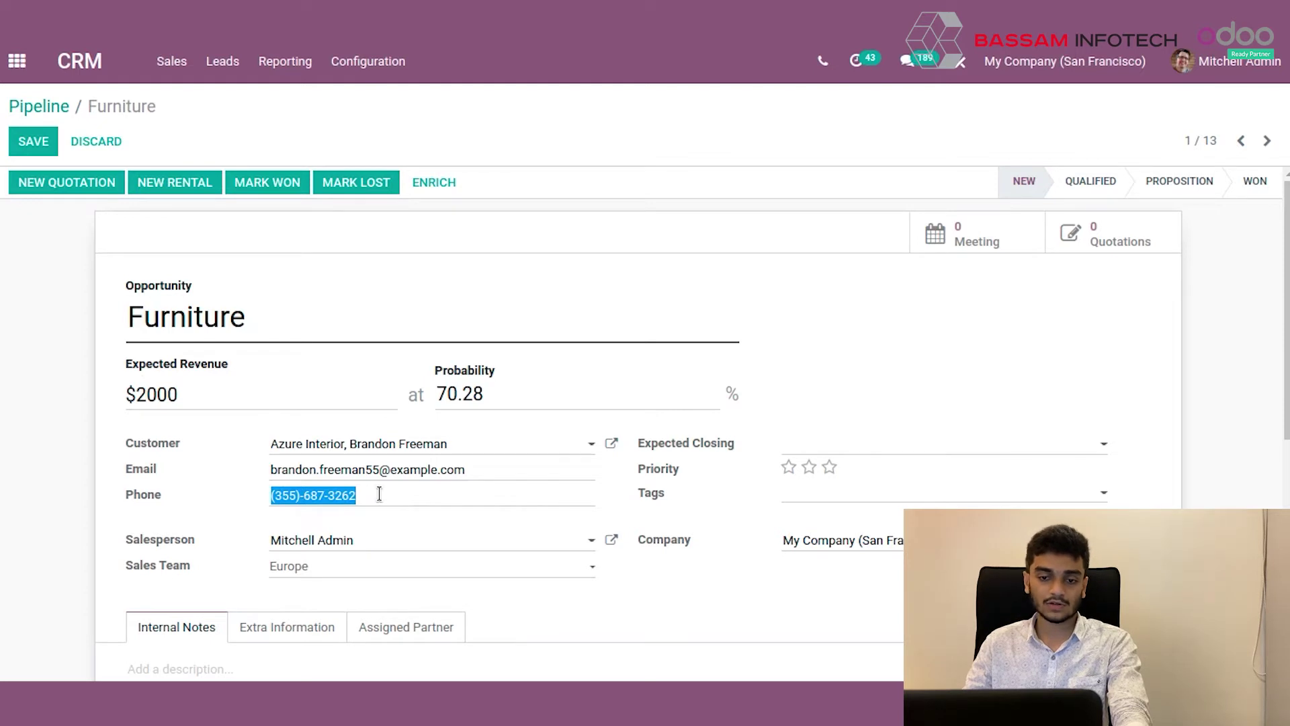
pyautogui.moveTo(379, 494); pyautogui.dragTo(419, 479)
pyautogui.press('BackSpace')
pyautogui.write('55533311')
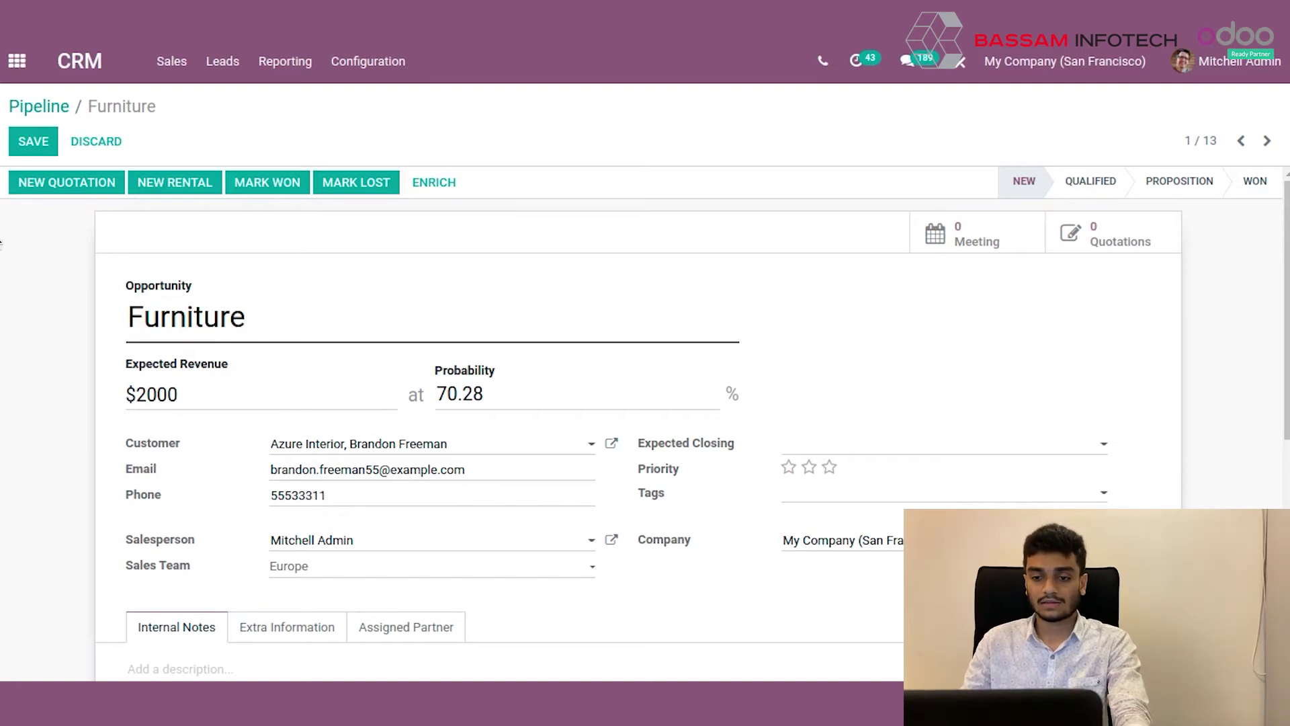
pyautogui.write('22')
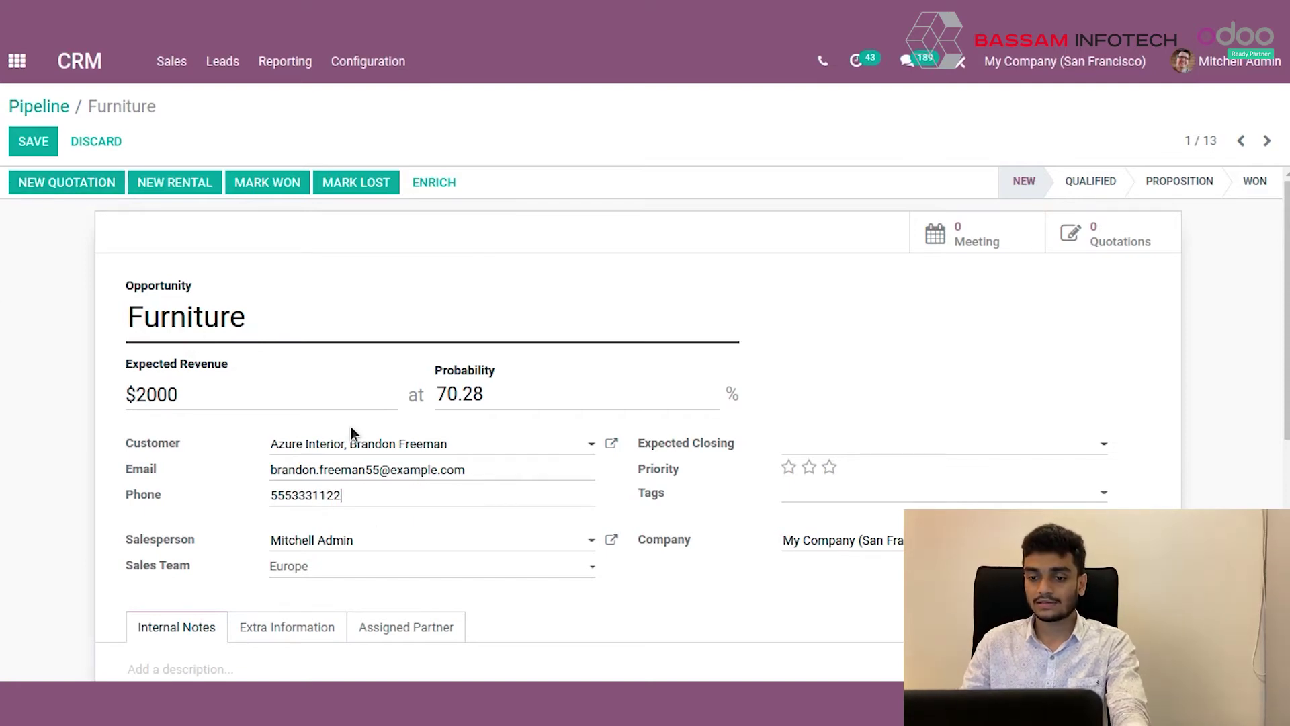
# Give the Furniture opportunity a two-star priority.
pyautogui.scroll(-1, 350, 504)
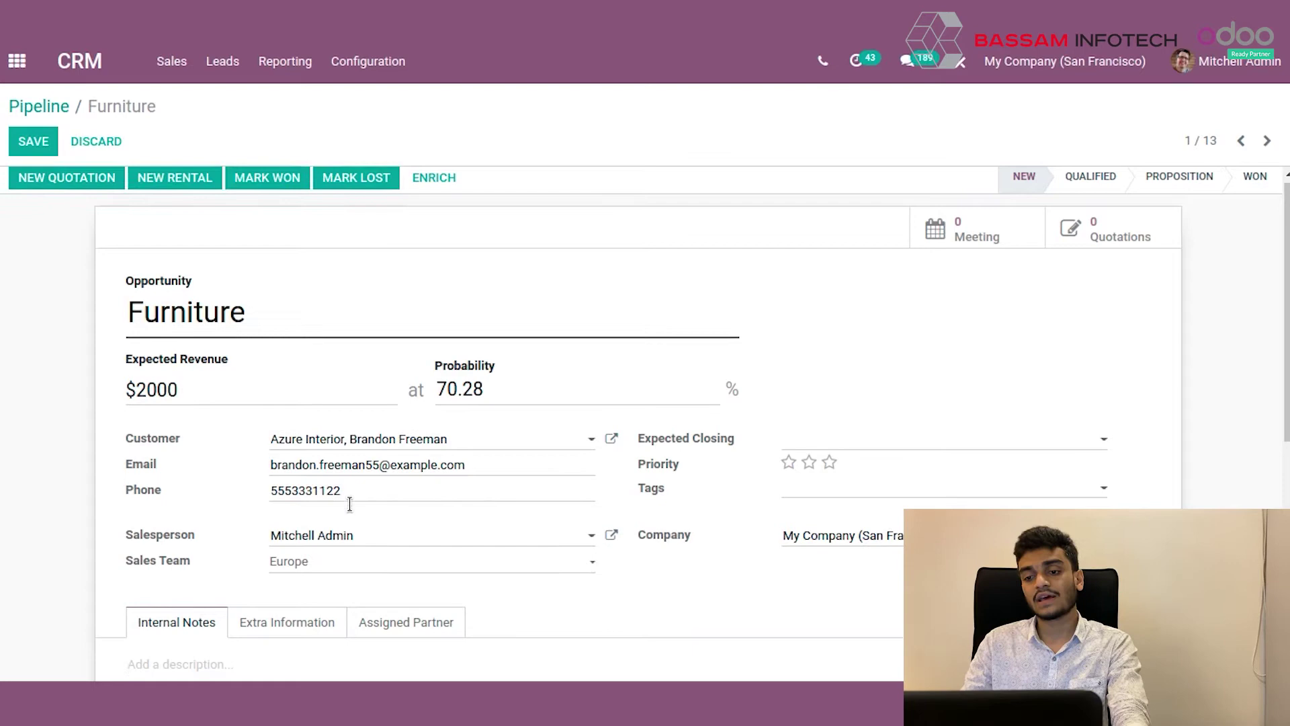
pyautogui.scroll(-1, 350, 504)
pyautogui.scroll(-1, 349, 512)
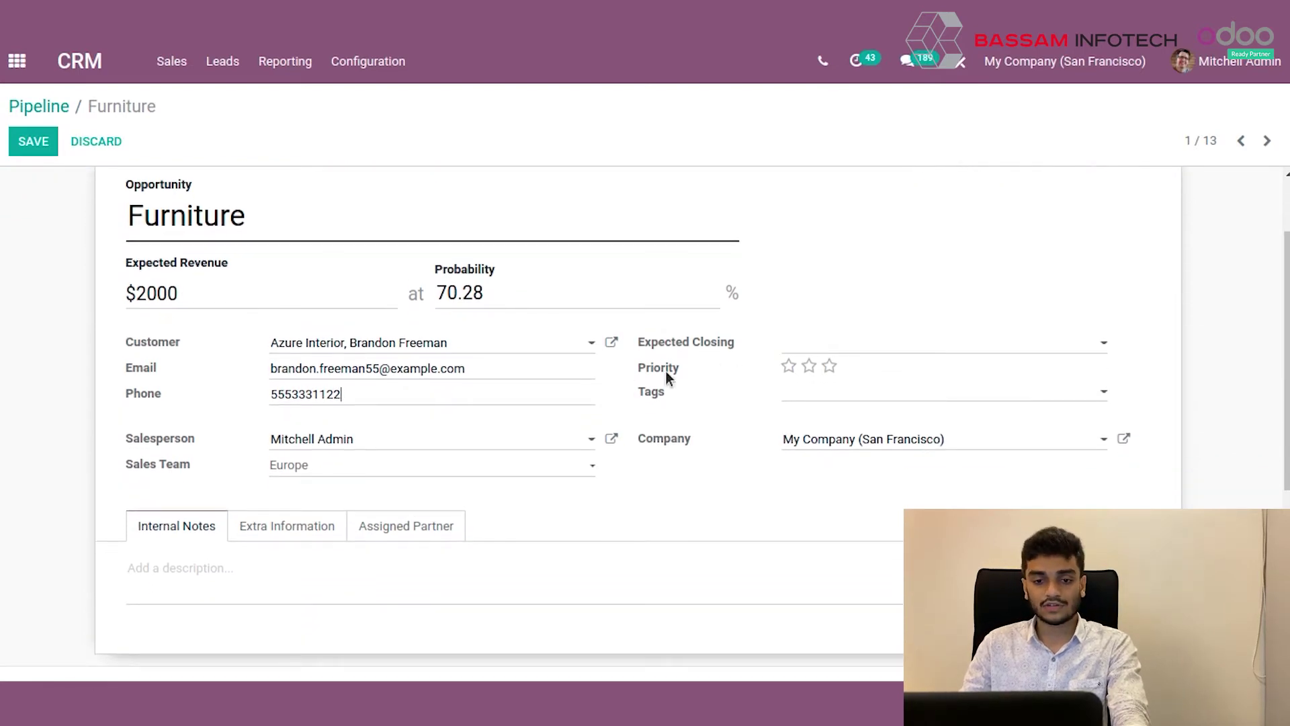
pyautogui.click(829, 366)
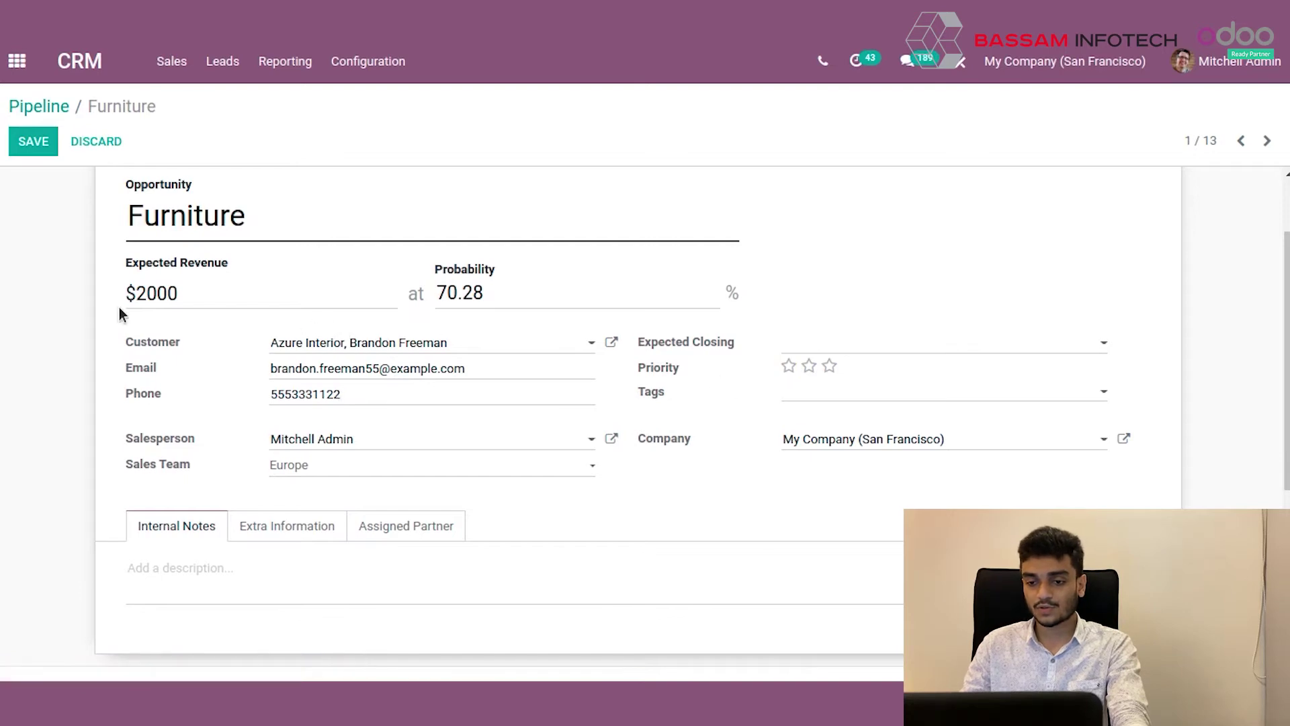
pyautogui.click(812, 369)
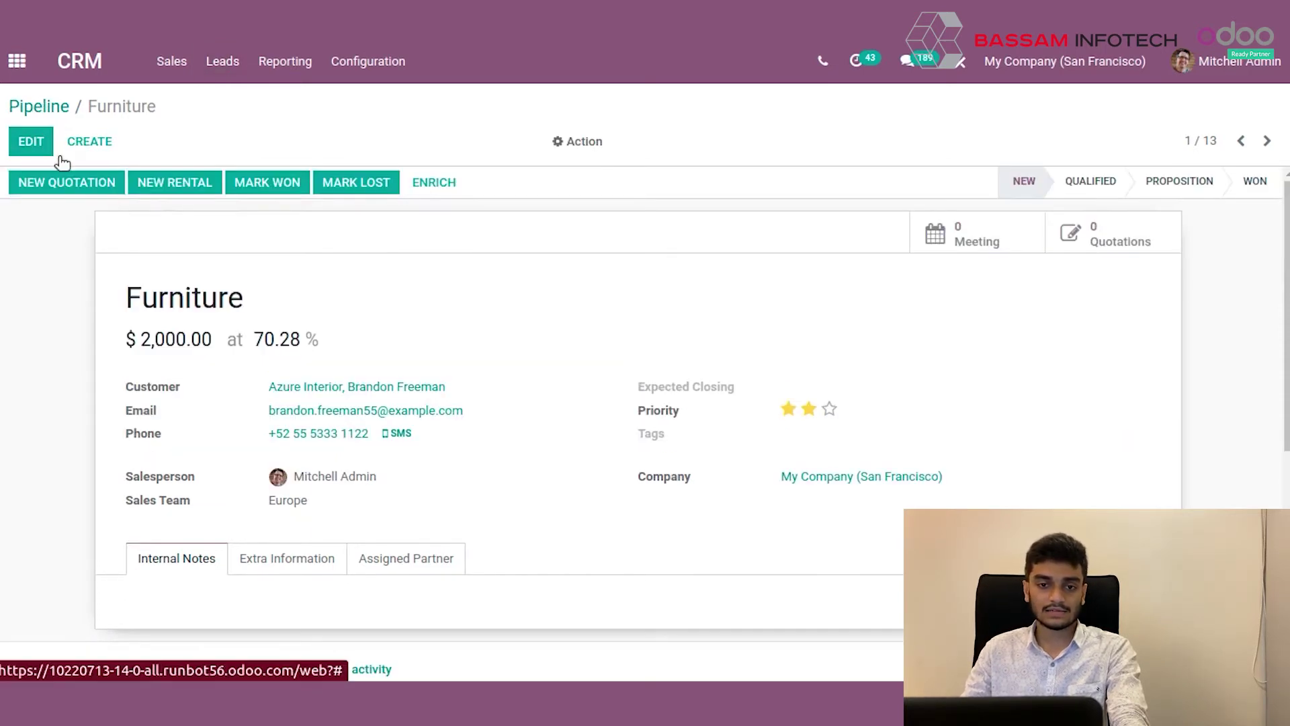
# Move the Furniture opportunity from New to Qualified on the pipeline, bringing Qualified to $68,300.
pyautogui.hotkey('alt', 'Left')
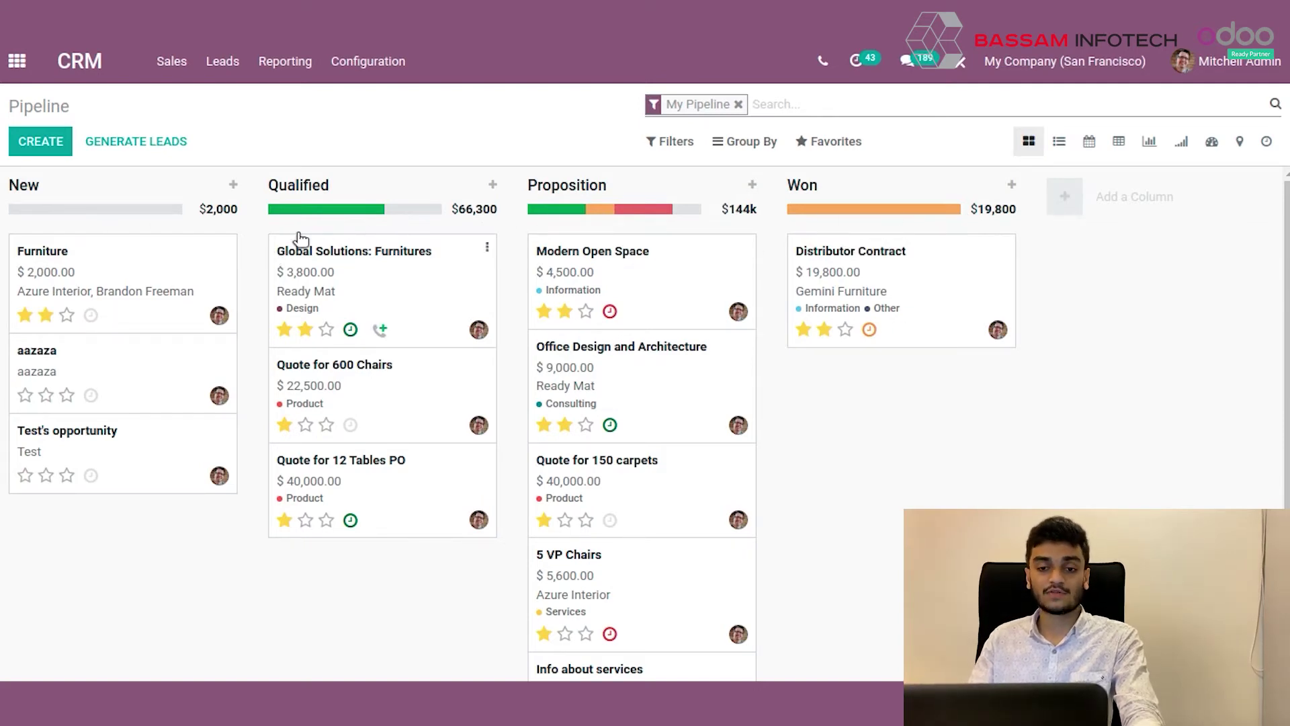
pyautogui.doubleClick(460, 209)
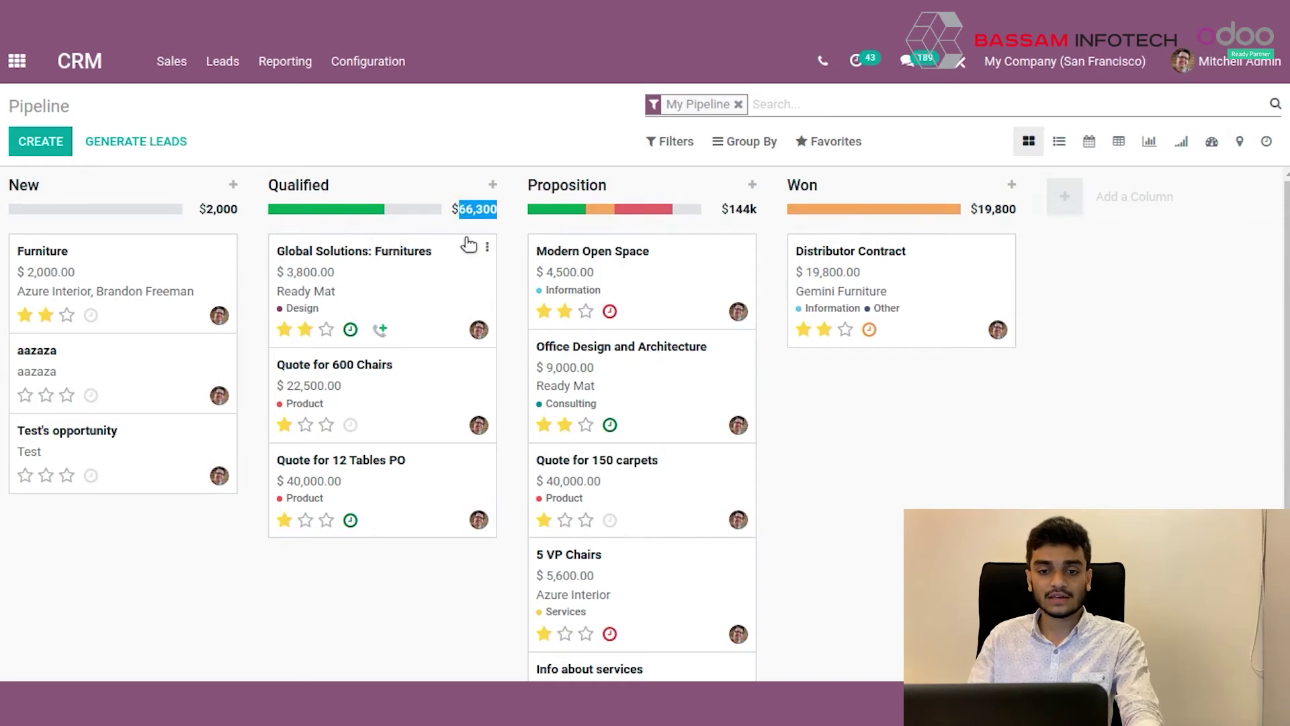
pyautogui.click(460, 205)
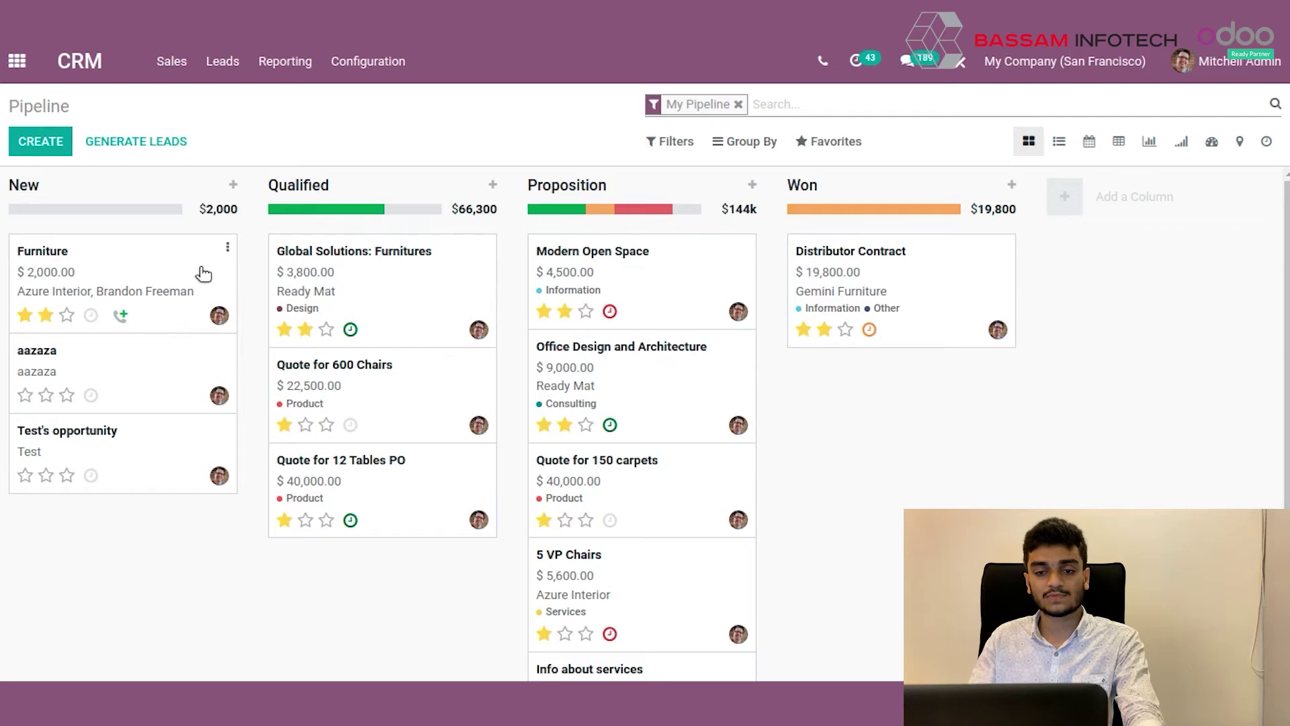
pyautogui.moveTo(115, 268); pyautogui.dragTo(378, 282)
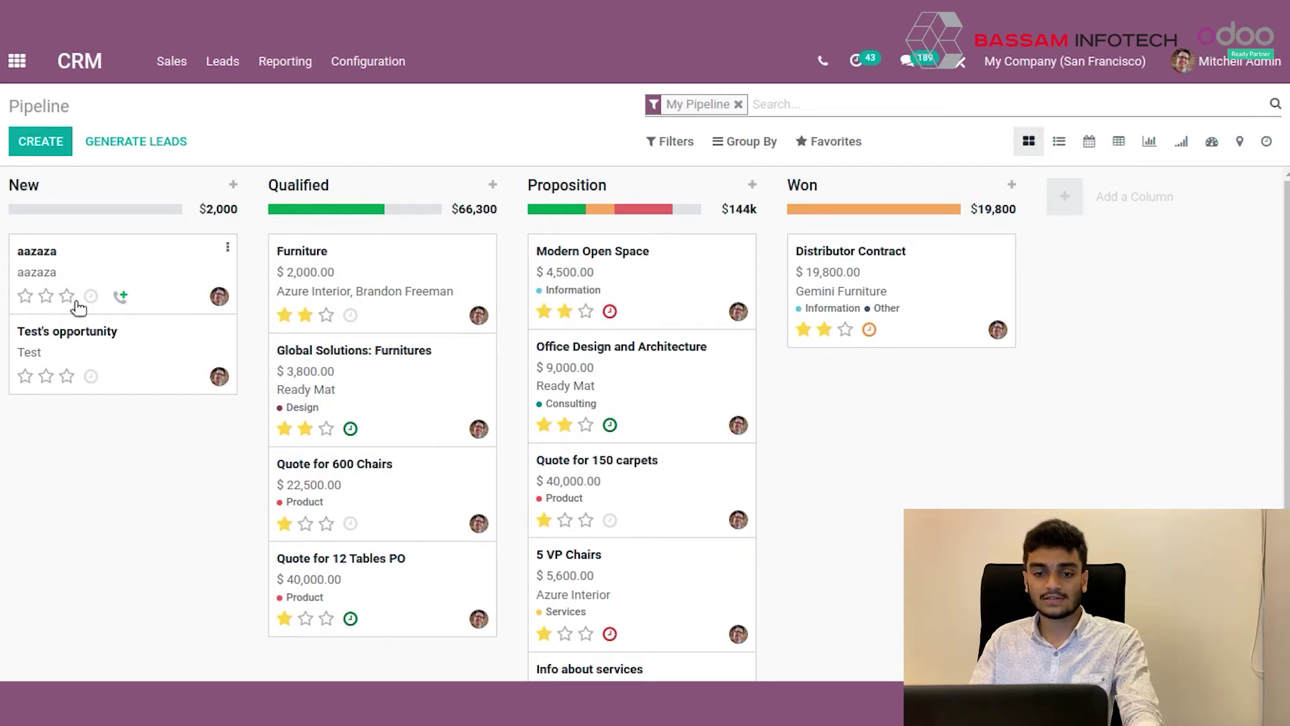
pyautogui.click(326, 314)
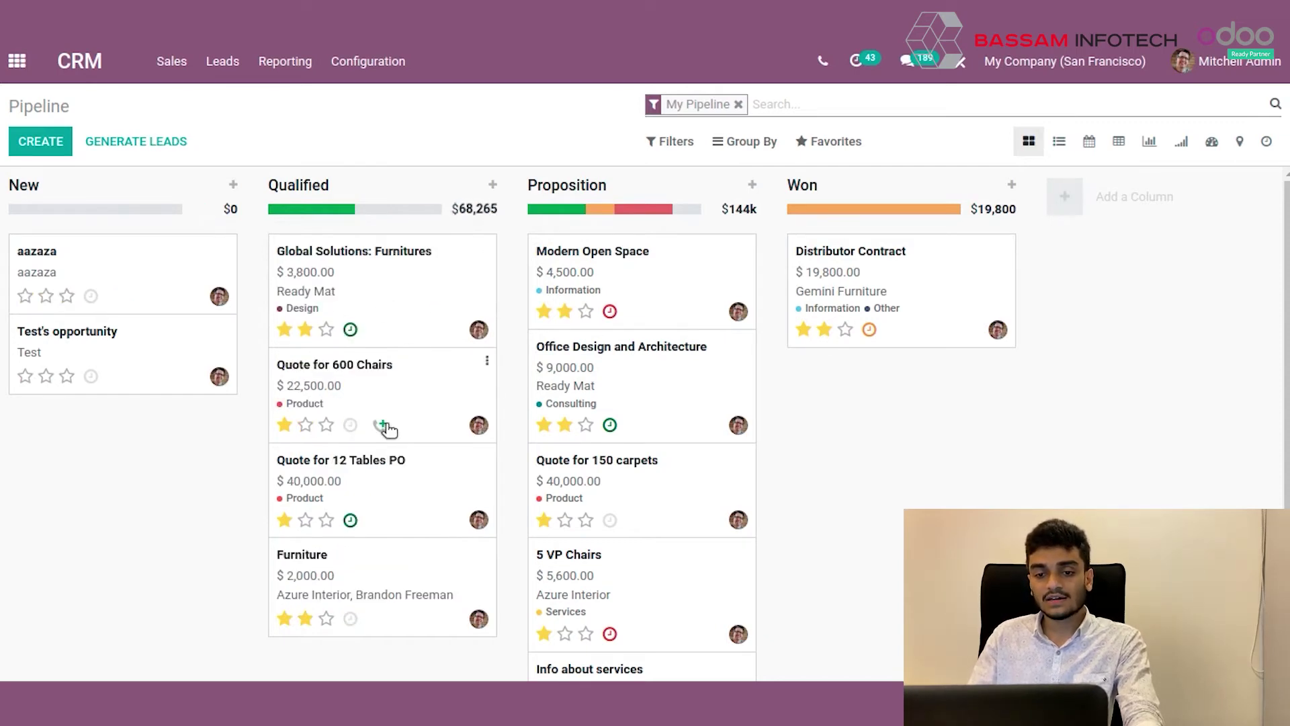
pyautogui.click(326, 618)
pyautogui.scroll(-2, 199, 523)
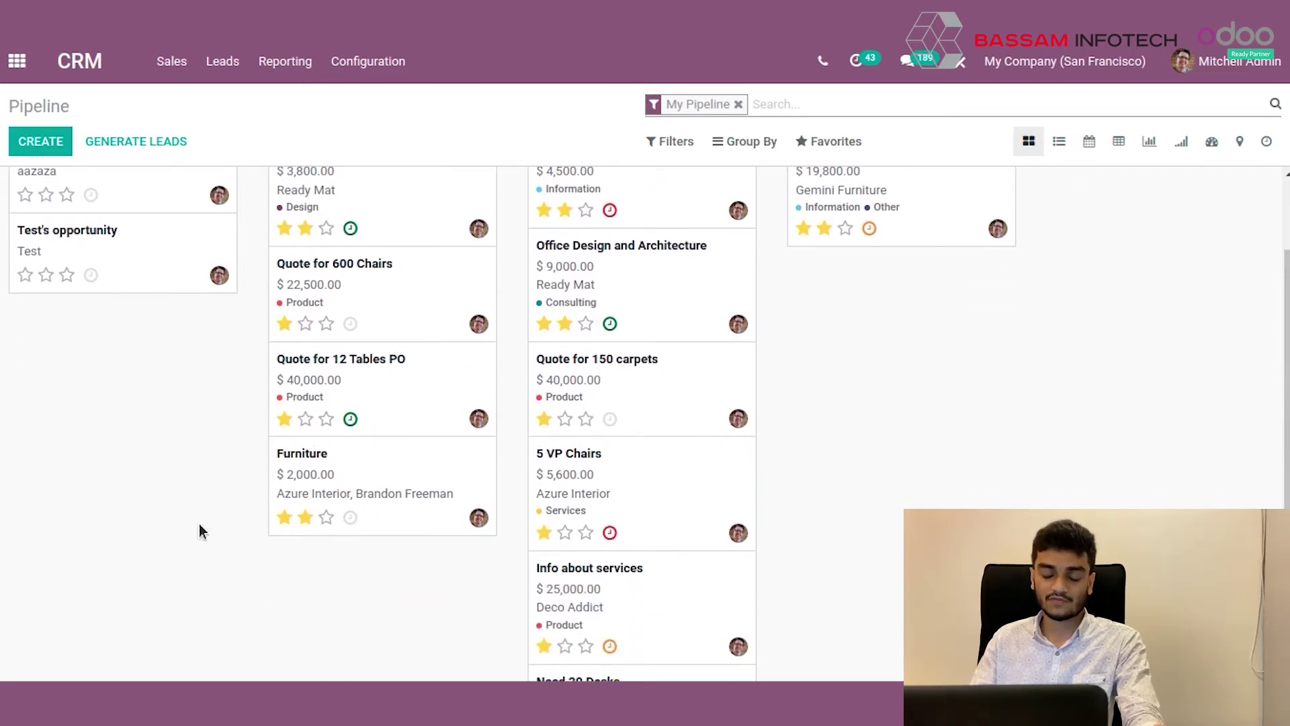
pyautogui.scroll(1, 350, 506)
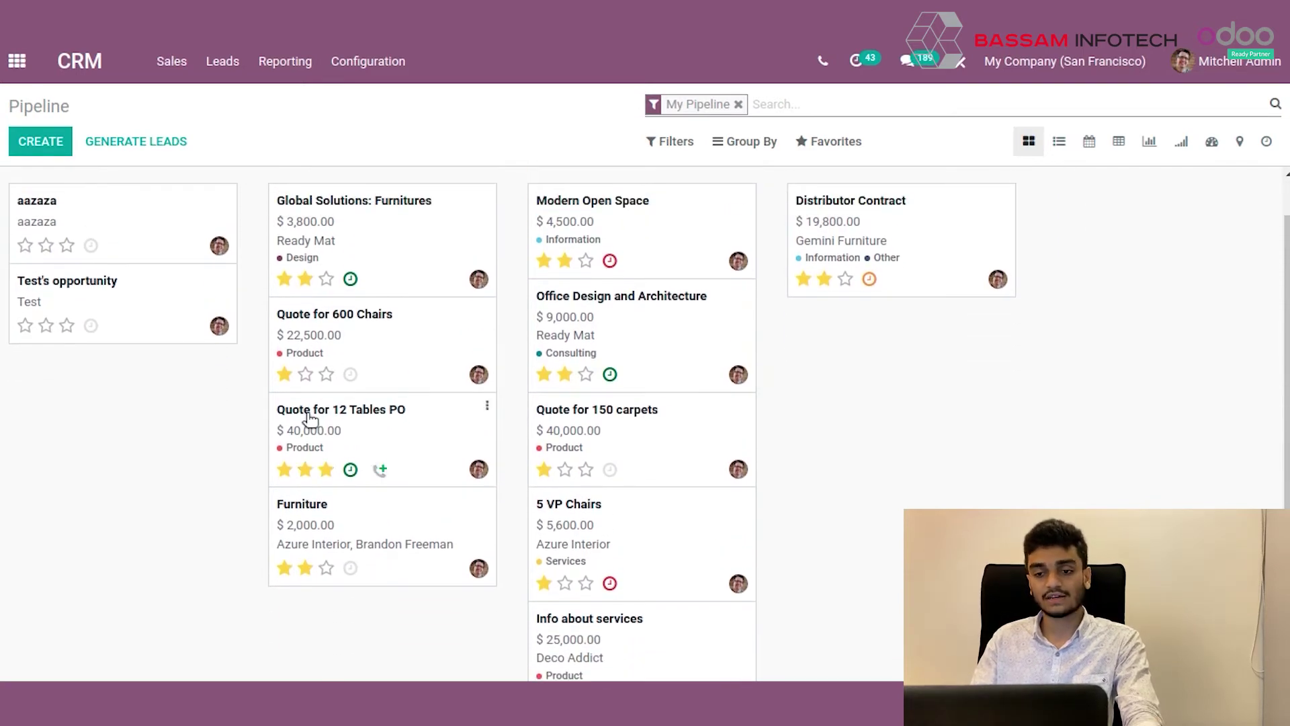
pyautogui.click(326, 279)
pyautogui.scroll(1, 395, 537)
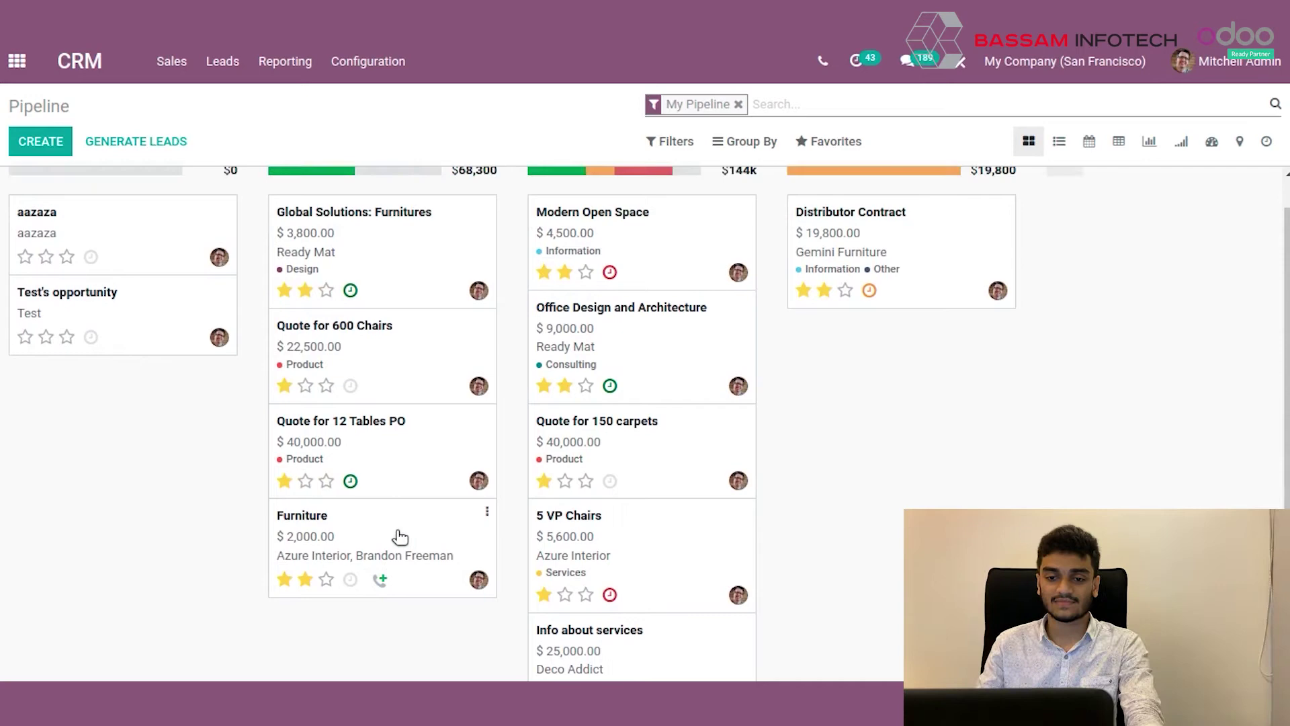
# Change the Furniture opportunity's expected revenue to 4000.
pyautogui.click(394, 557)
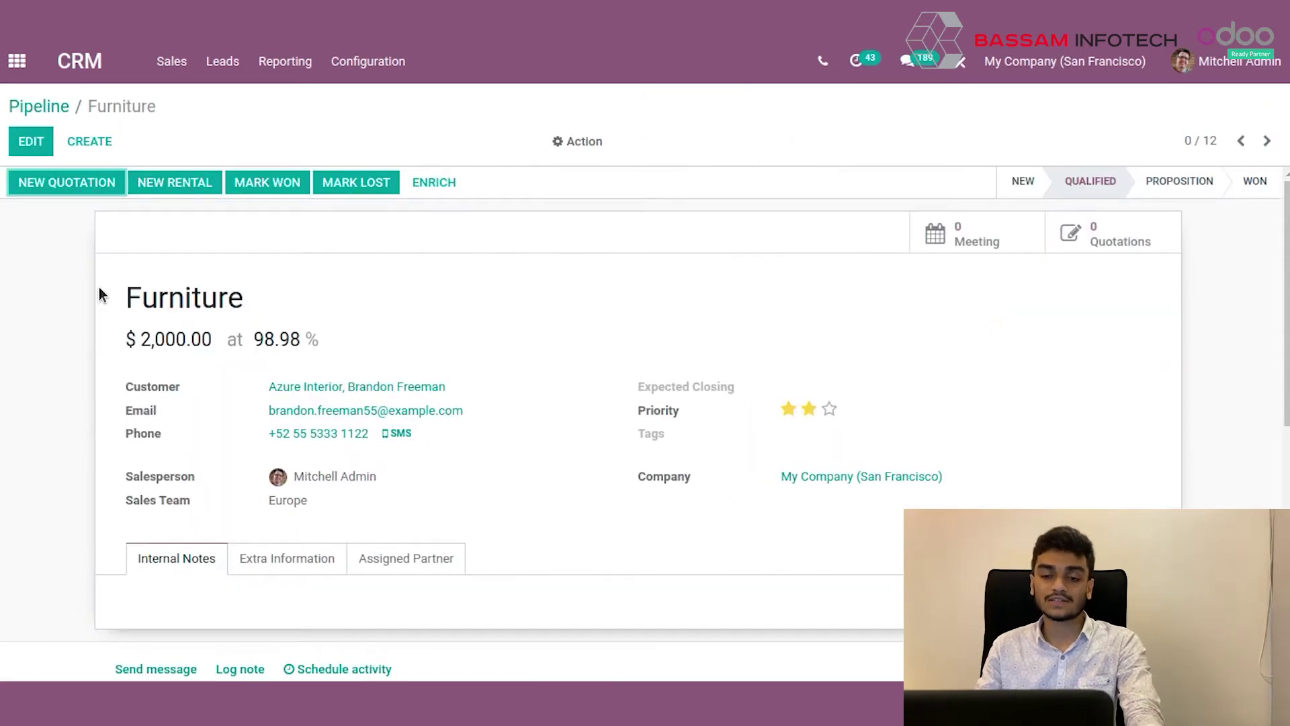
pyautogui.click(31, 142)
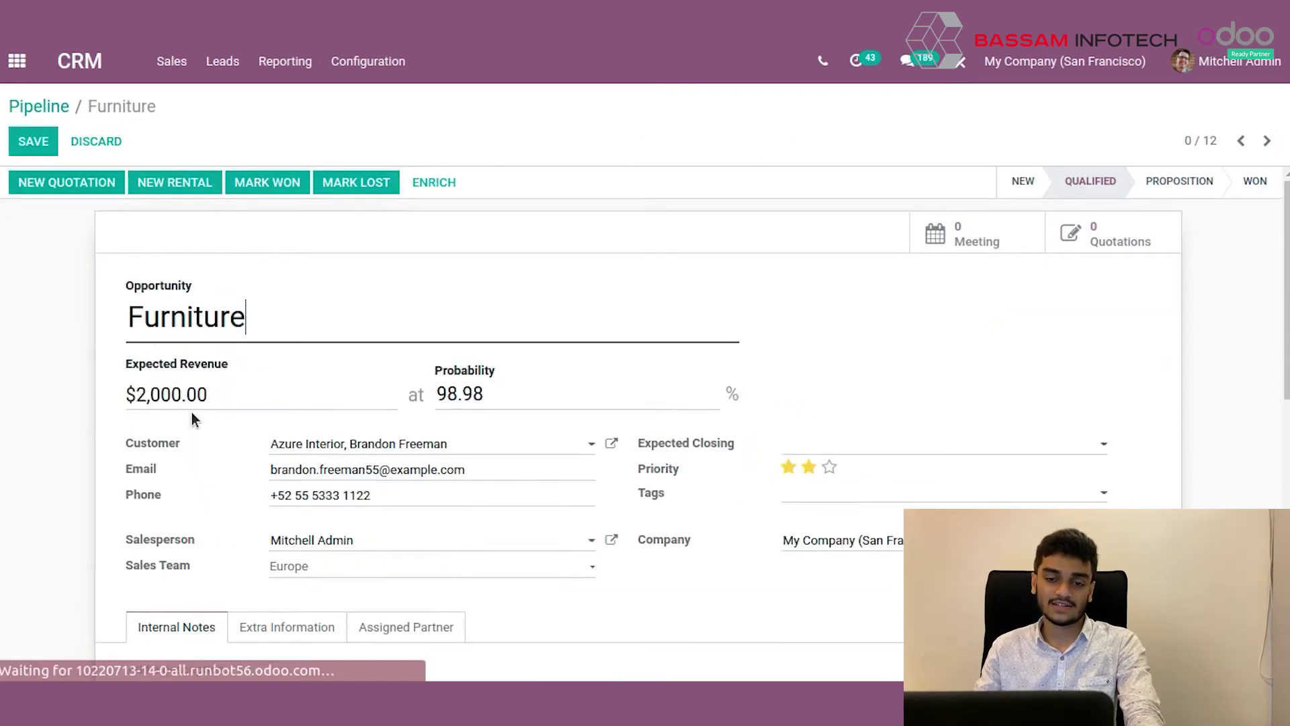
pyautogui.doubleClick(169, 393)
pyautogui.write('4')
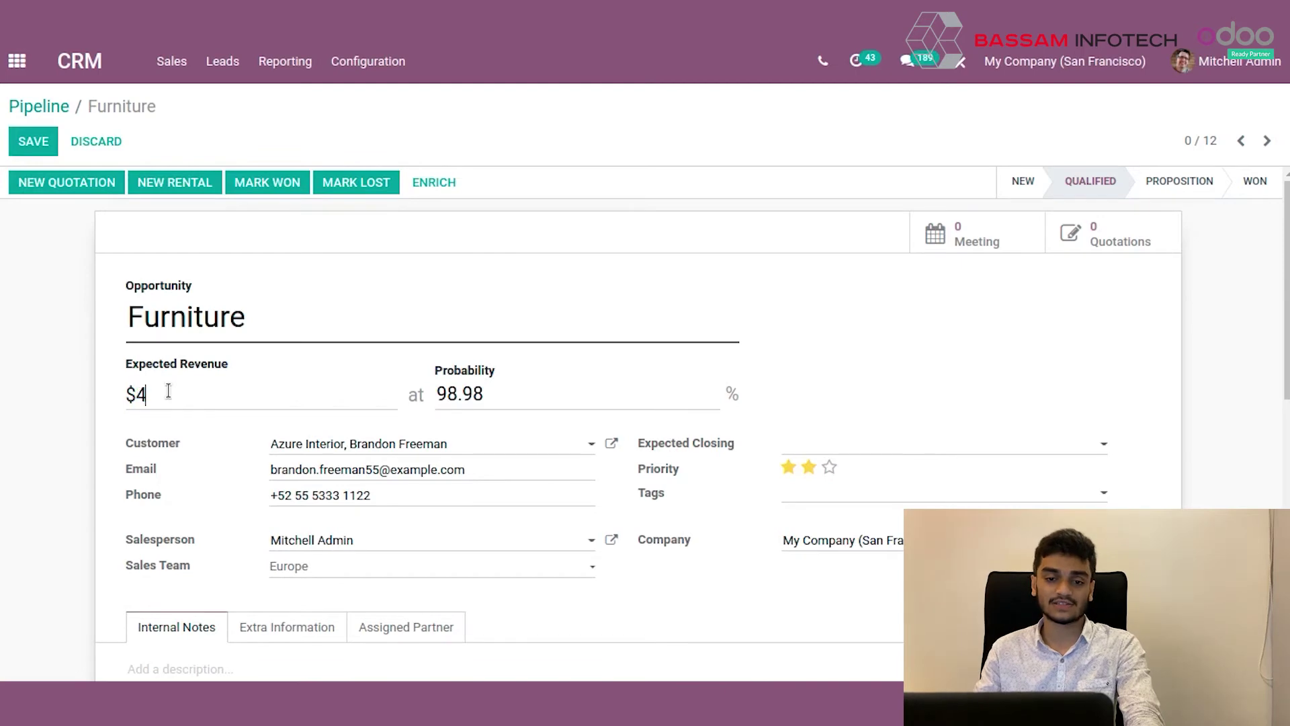
pyautogui.write('000')
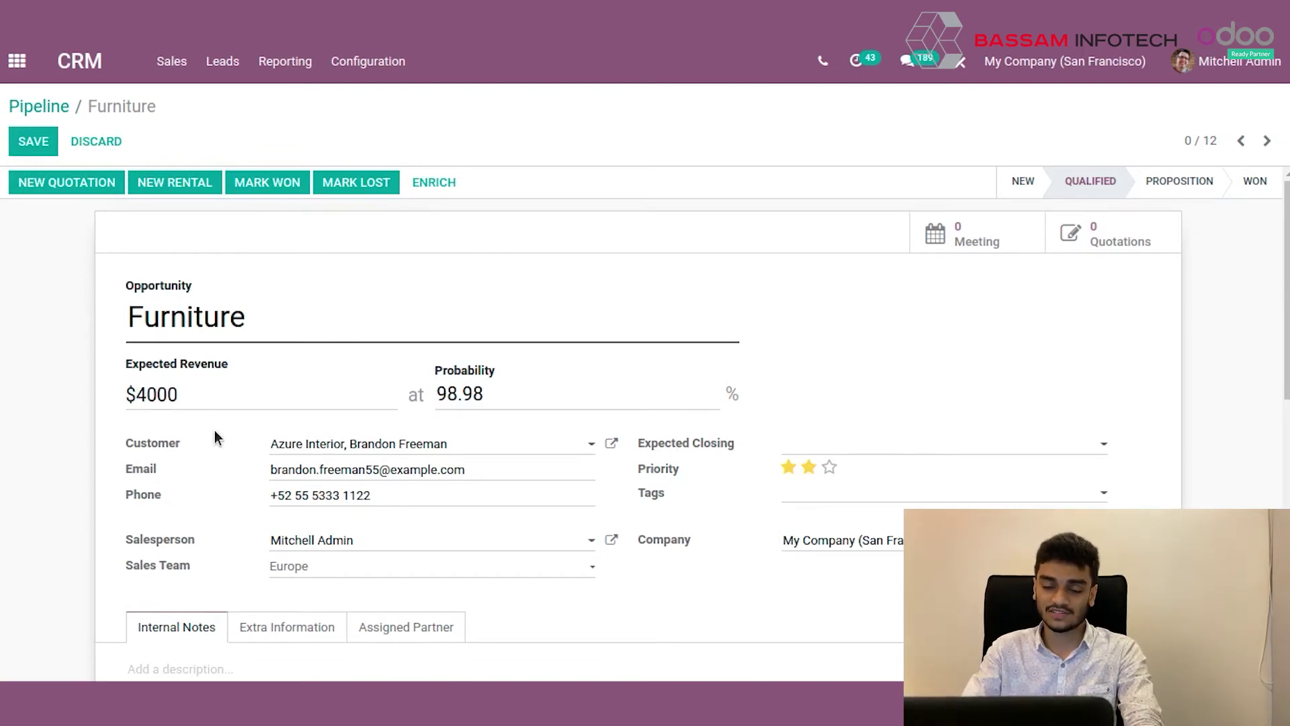
pyautogui.scroll(-1, 202, 423)
pyautogui.scroll(-2, 196, 410)
pyautogui.scroll(1, 197, 394)
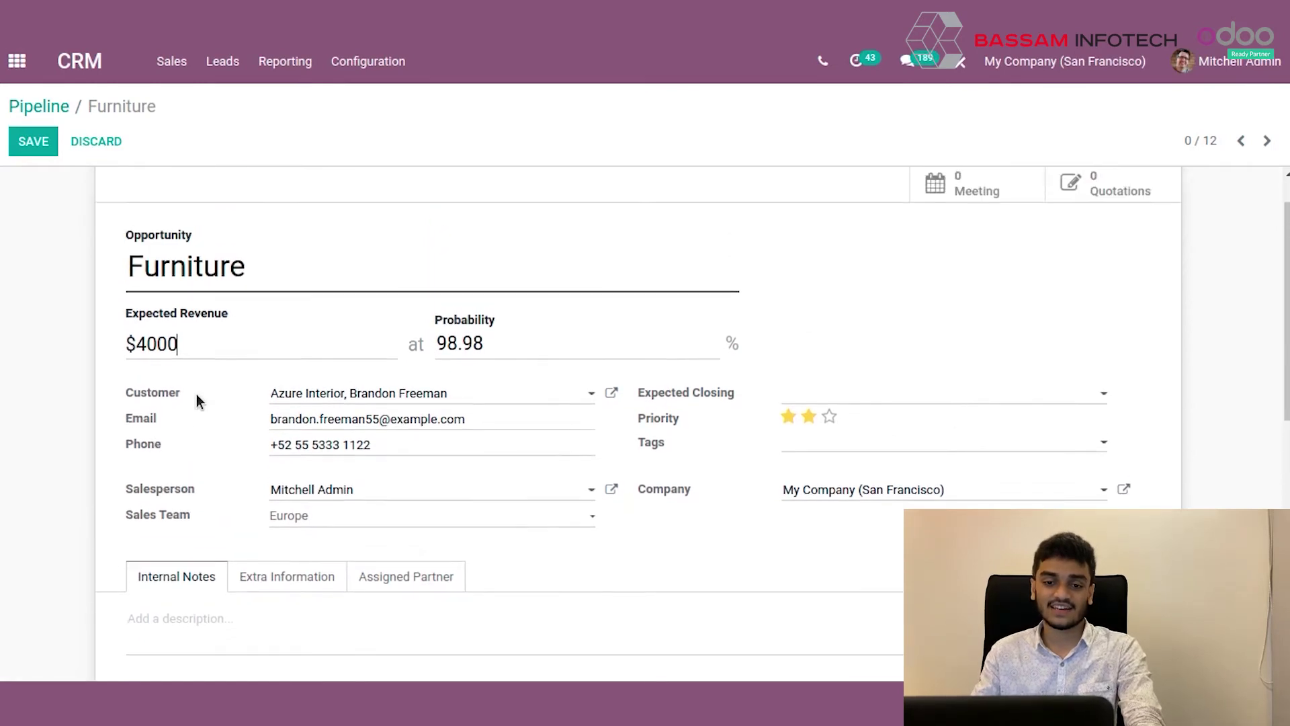
# Rename the opportunity to '400 Chairs' and save it.
pyautogui.click(340, 263)
pyautogui.hotkey('ctrl', 'a')
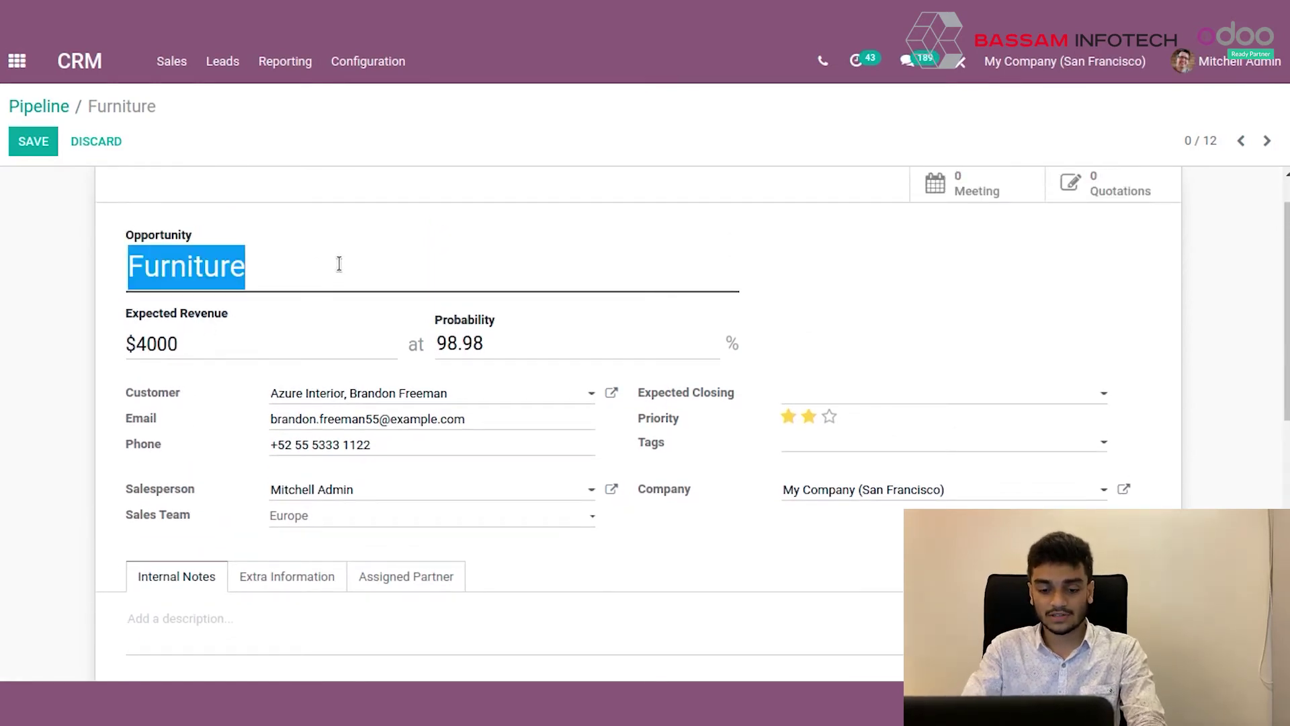
pyautogui.write('400')
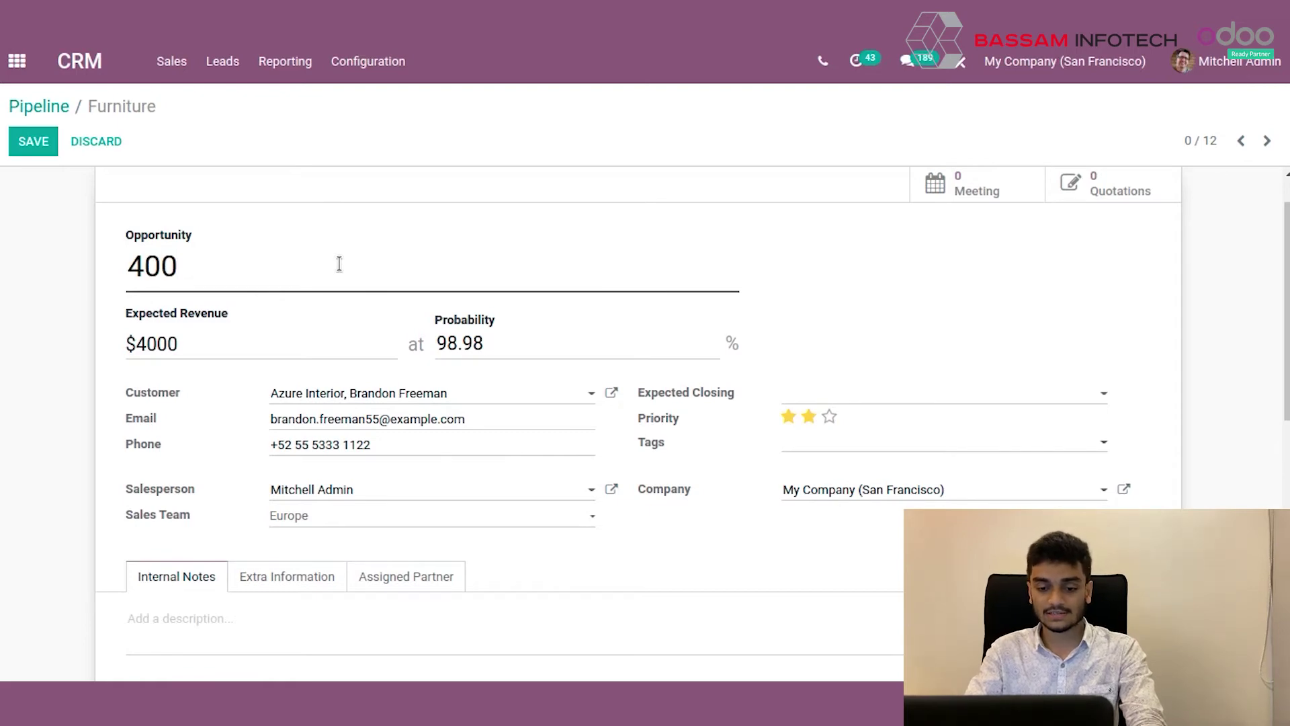
pyautogui.write(' Chairs')
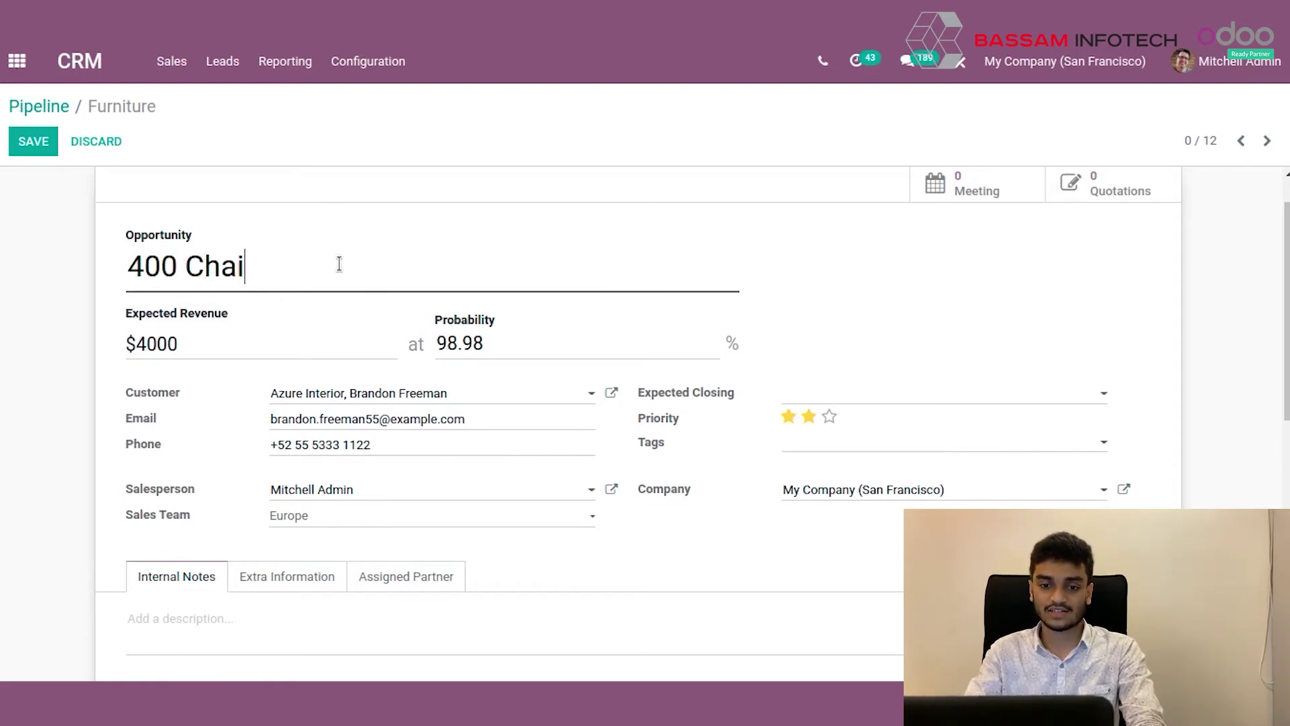
pyautogui.click(41, 143)
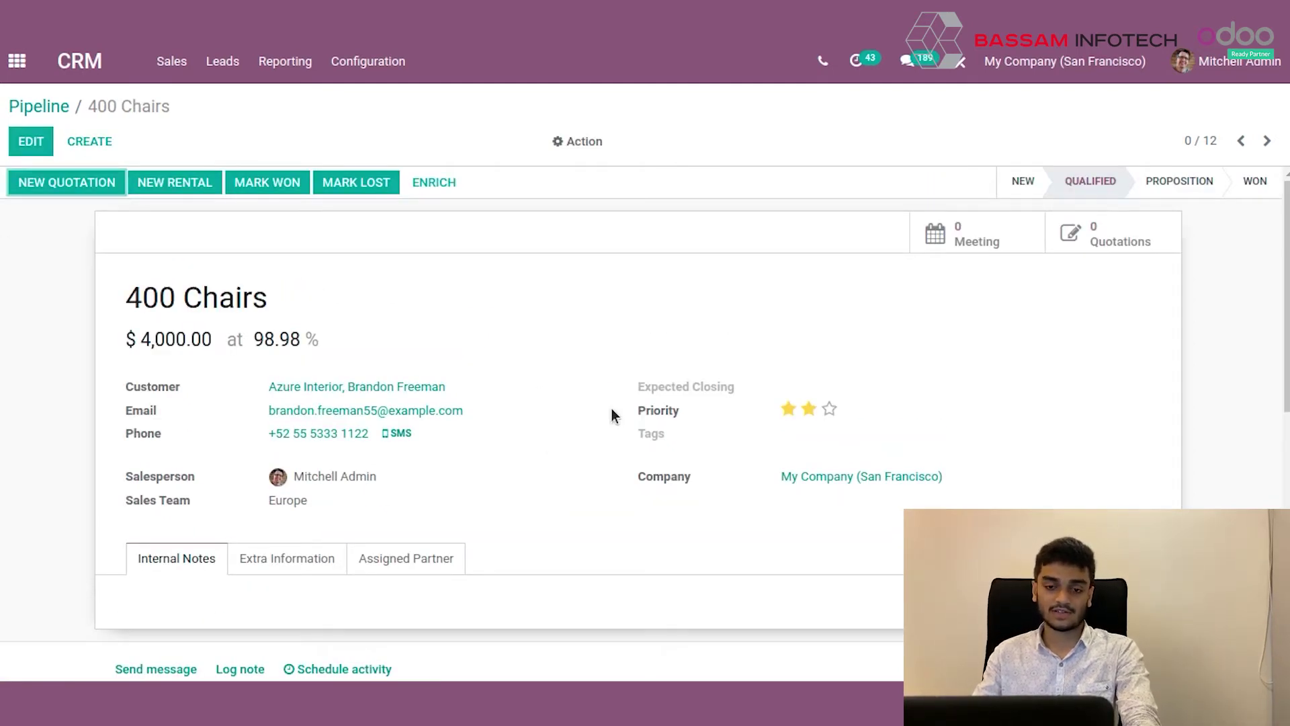
# Create and attach a new 'email' tag on the 400 Chairs opportunity.
pyautogui.click(32, 140)
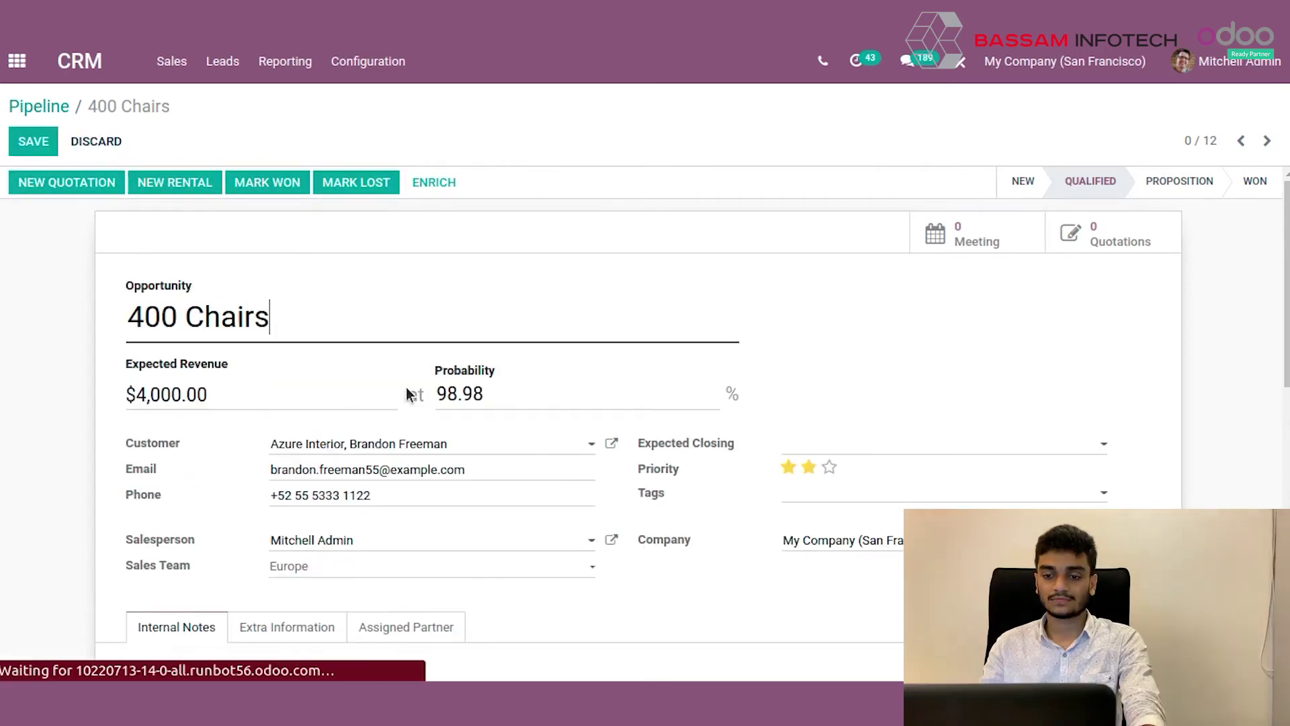
pyautogui.click(808, 500)
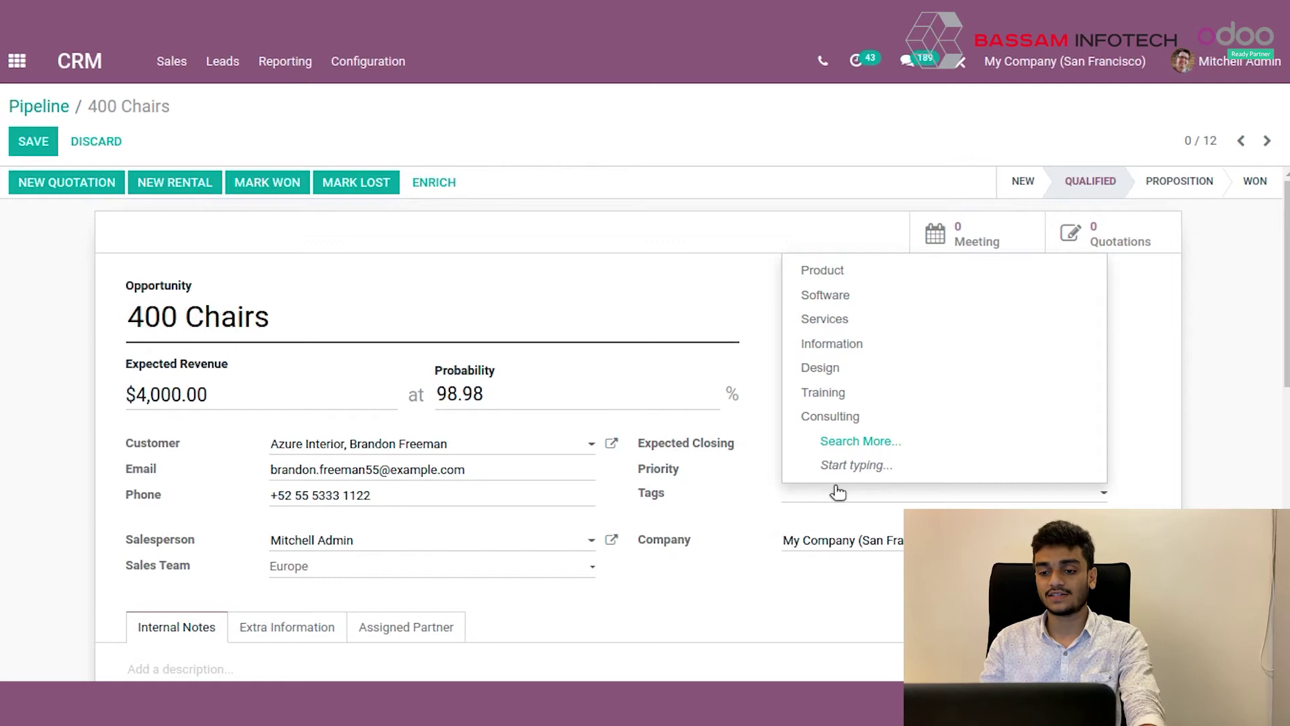
pyautogui.write('email')
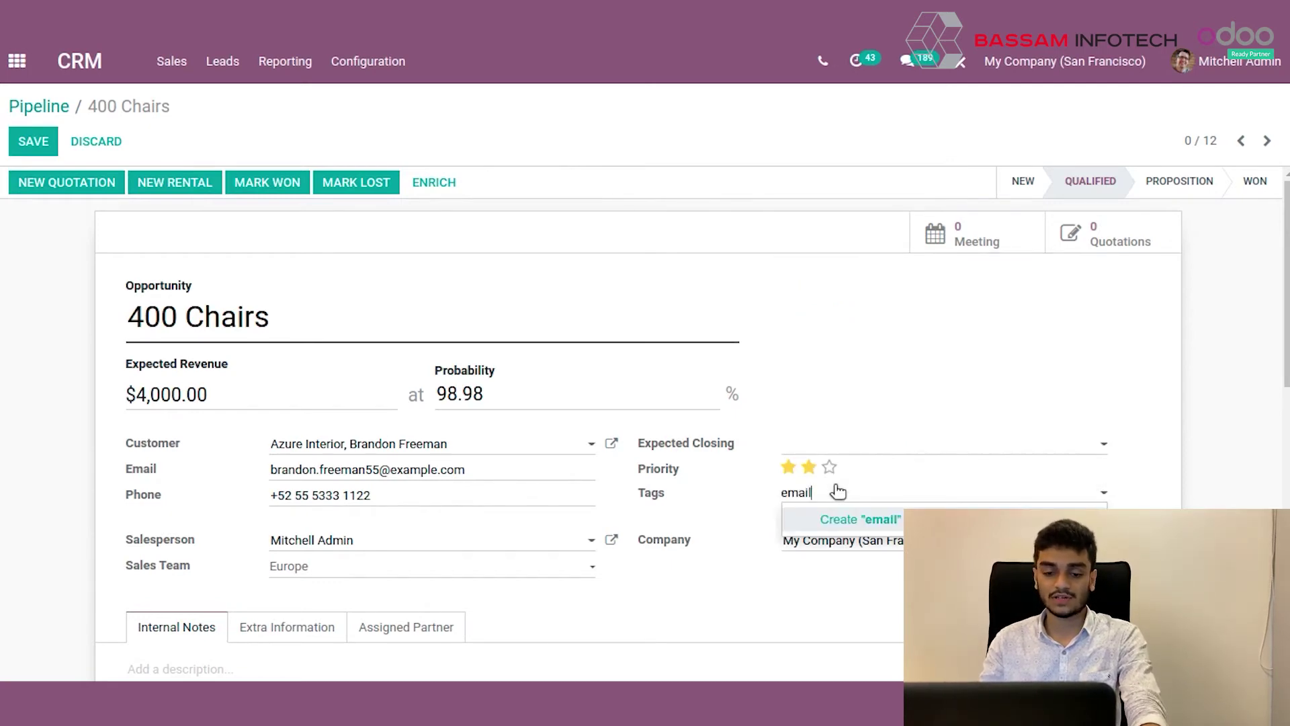
pyautogui.press('Escape')
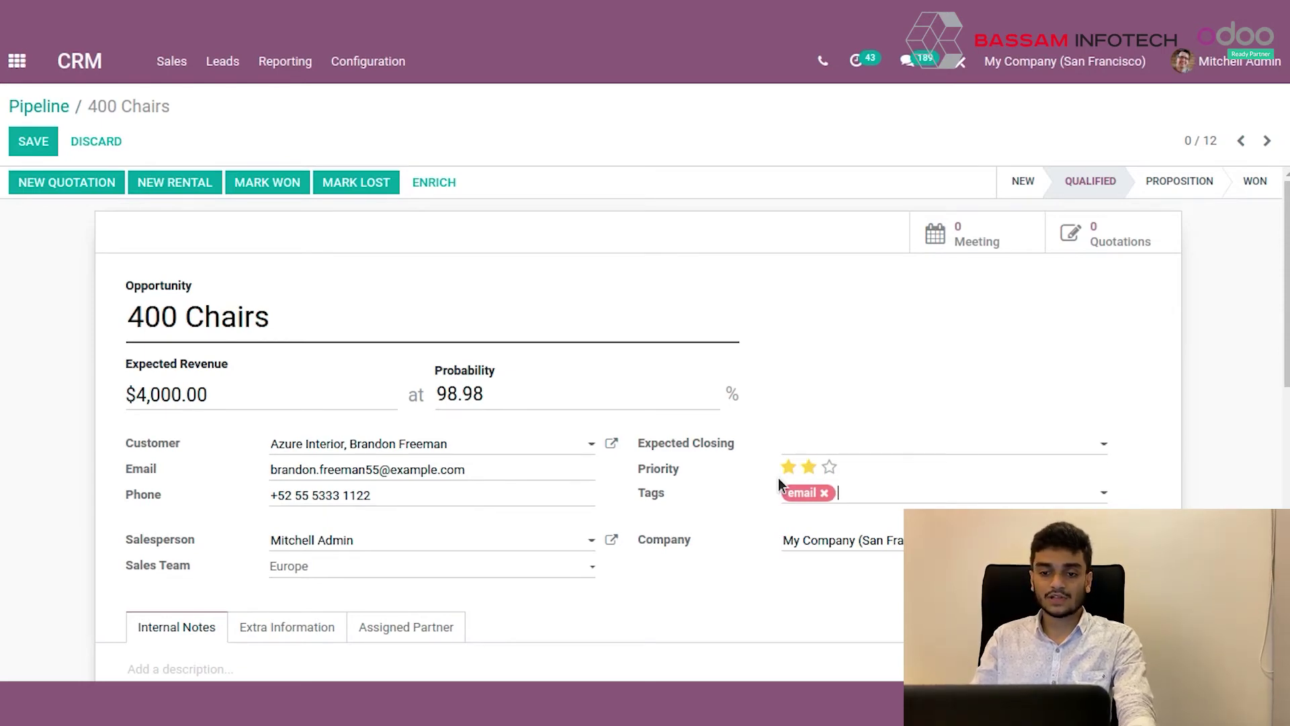
pyautogui.scroll(-1, 733, 453)
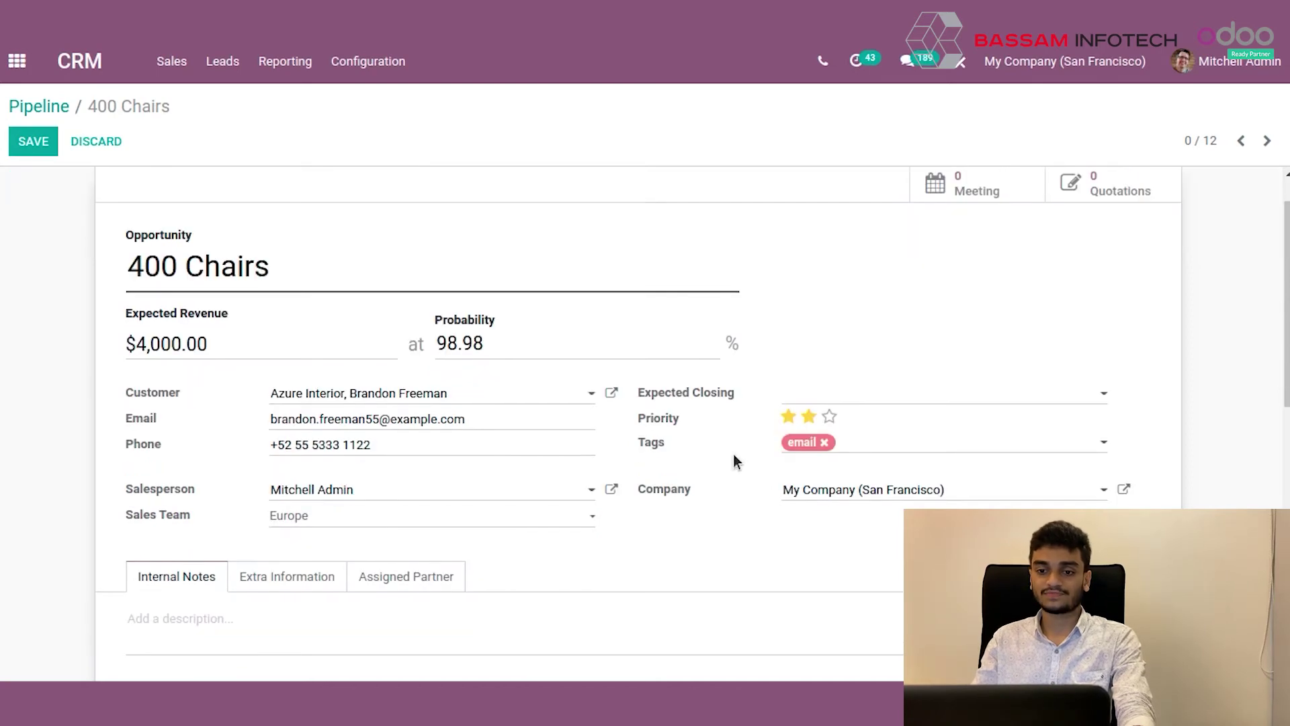
# Overwrite the 400 Chairs probability with 80% and save.
pyautogui.doubleClick(490, 349)
pyautogui.click(531, 344)
pyautogui.scroll(-2, 524, 357)
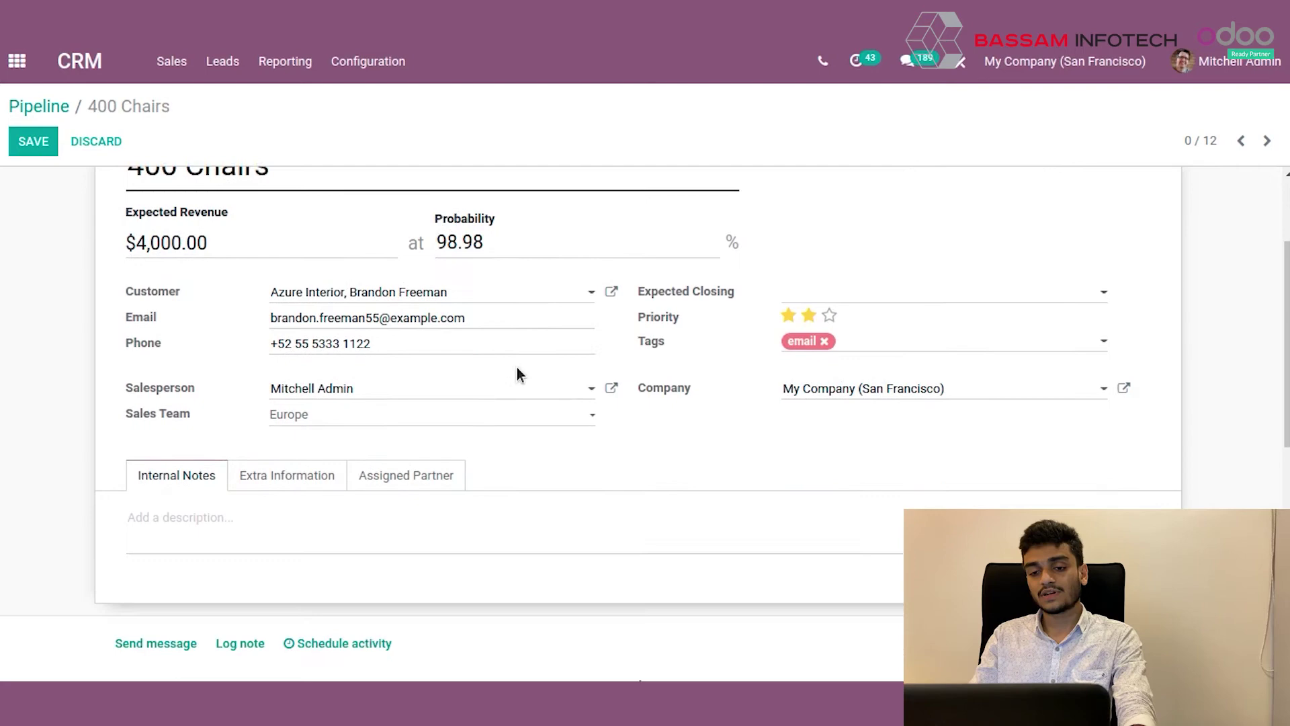
pyautogui.scroll(2, 528, 369)
pyautogui.doubleClick(504, 345)
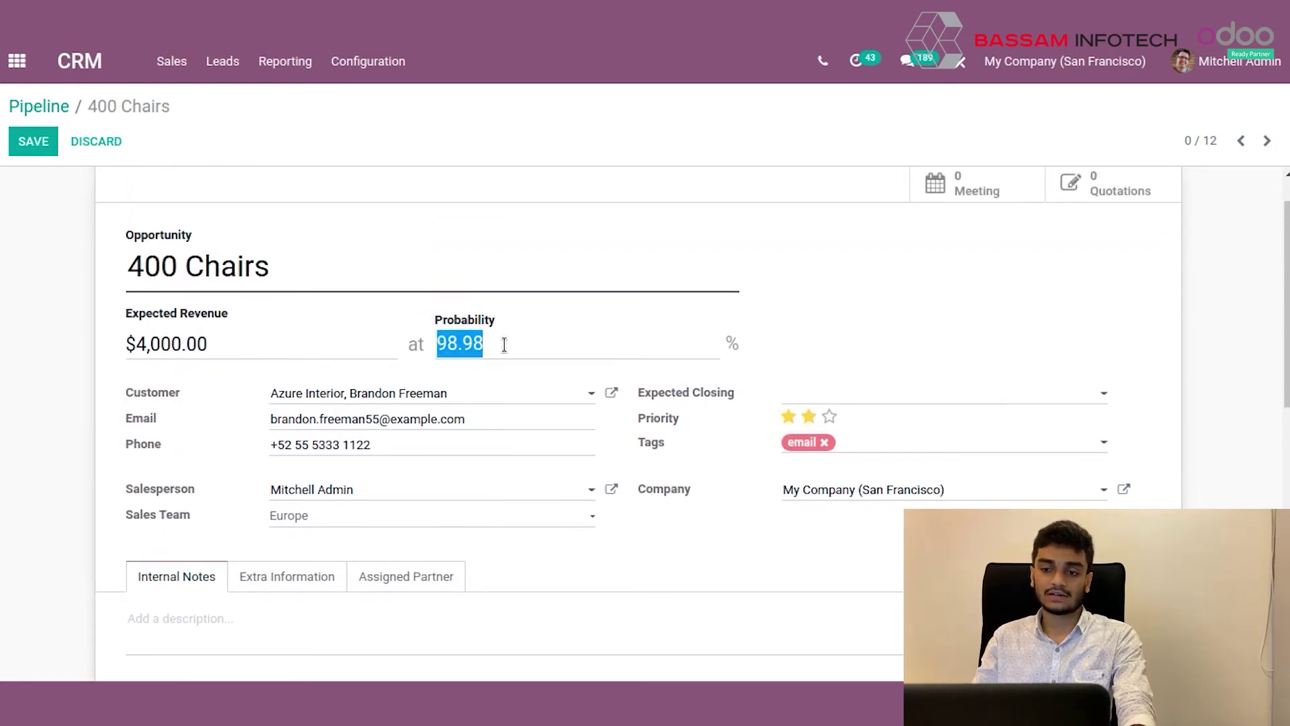
pyautogui.click(504, 345)
pyautogui.doubleClick(503, 344)
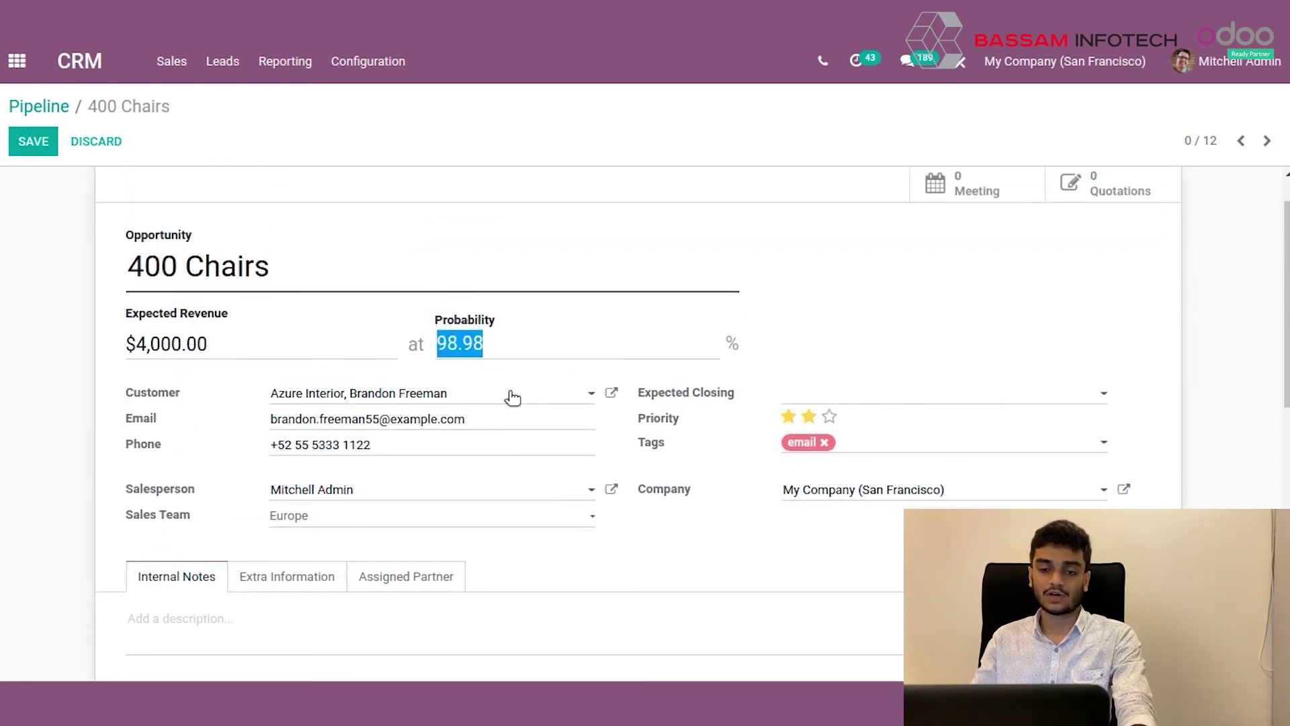
pyautogui.click(536, 347)
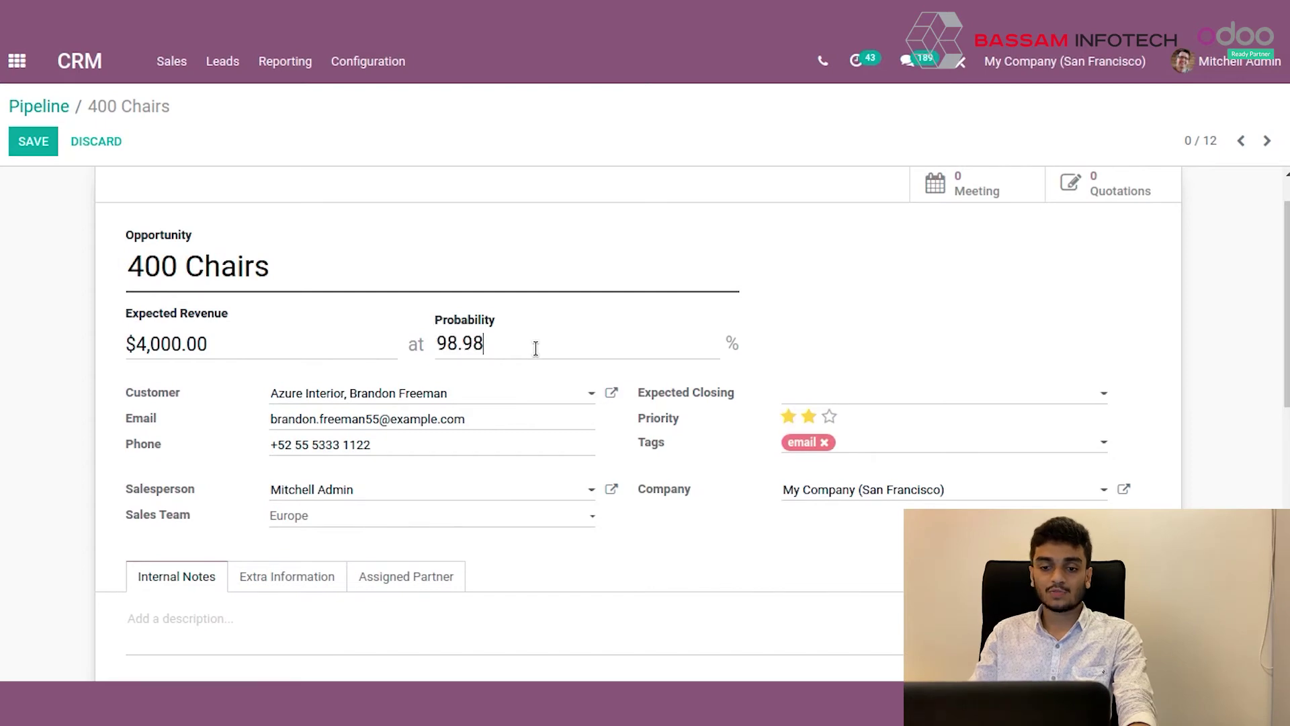
pyautogui.doubleClick(517, 345)
pyautogui.click(517, 346)
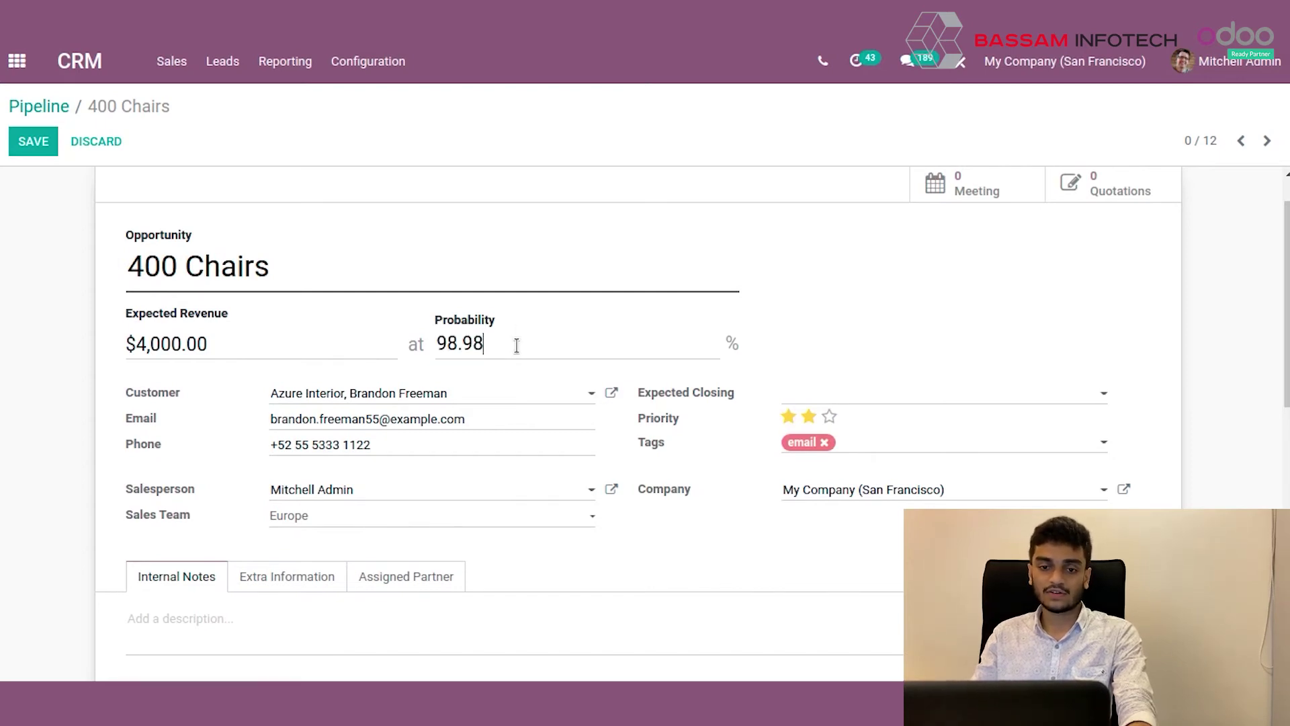
pyautogui.doubleClick(479, 348)
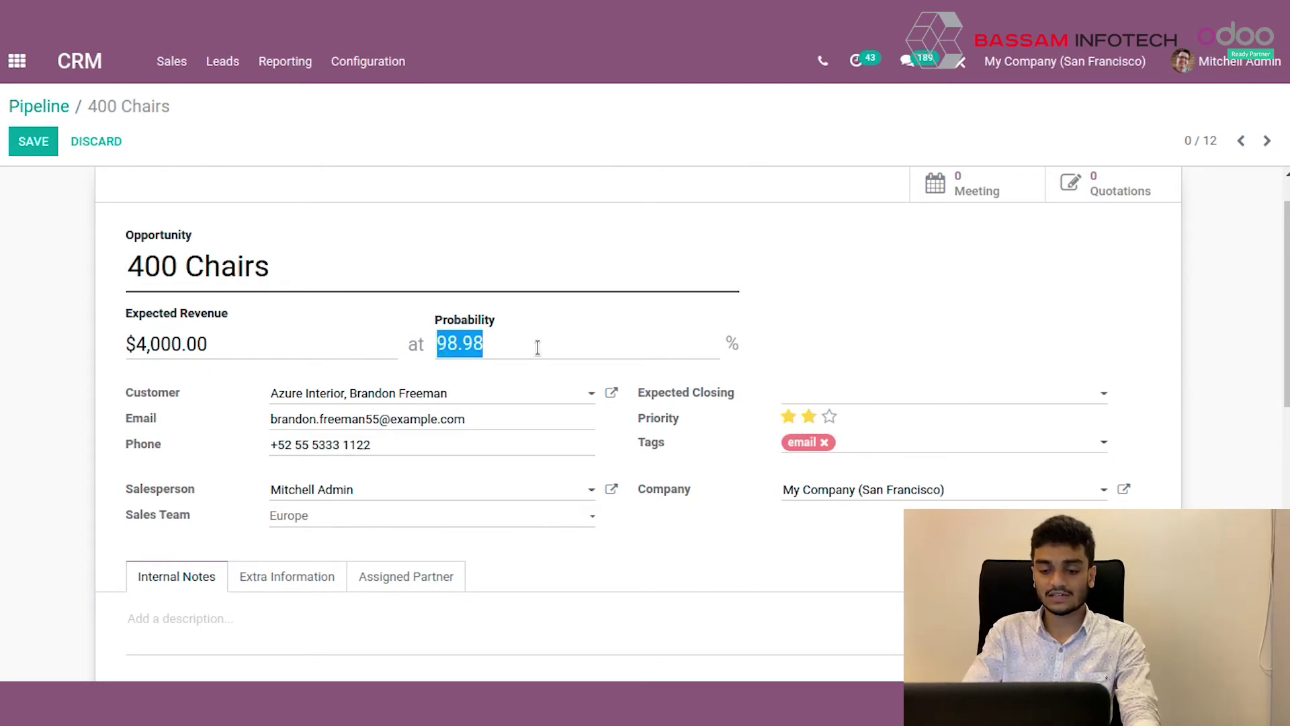
pyautogui.write('80')
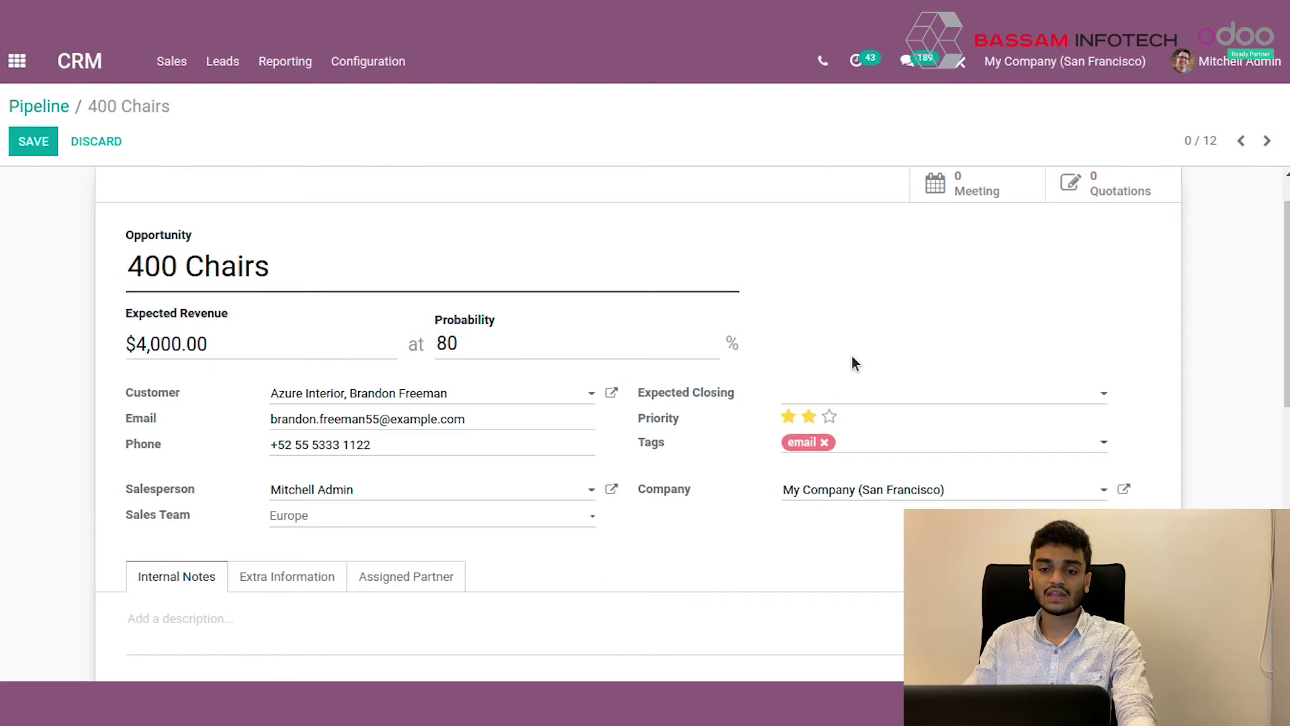
pyautogui.click(31, 153)
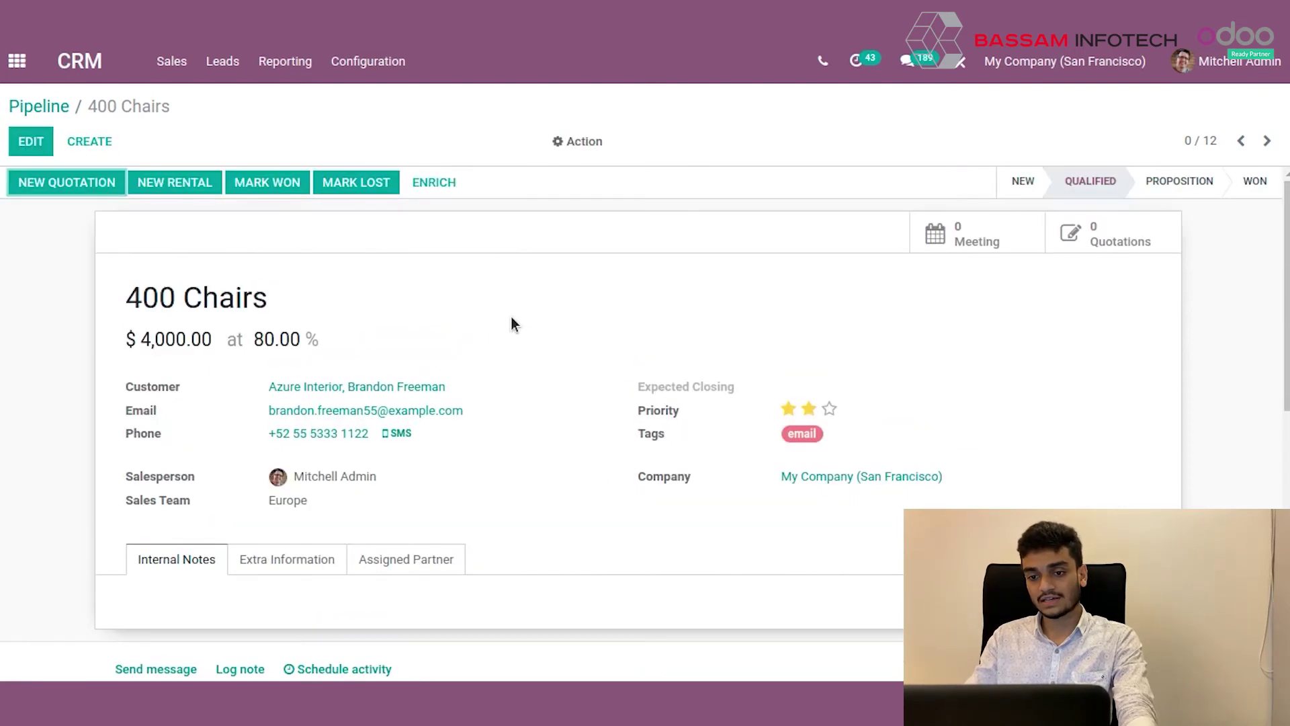
# Restore the automatically computed 98.98% probability.
pyautogui.click(33, 139)
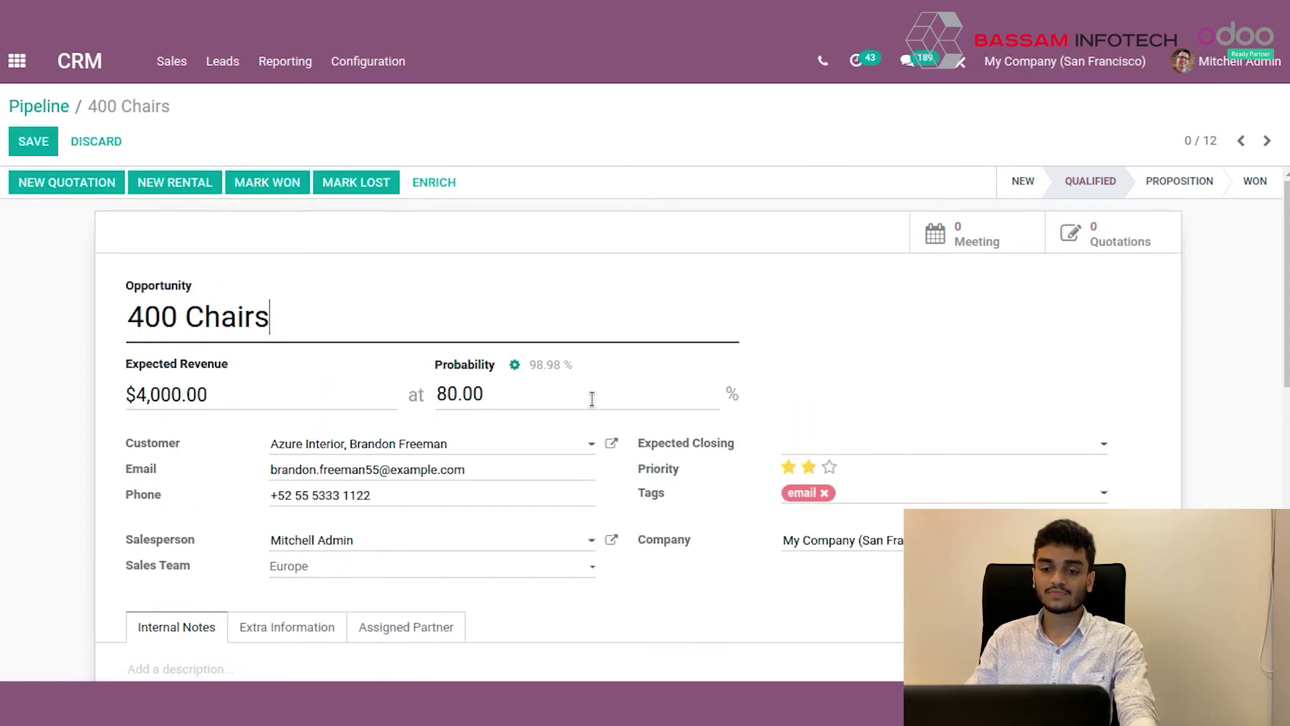
pyautogui.click(515, 366)
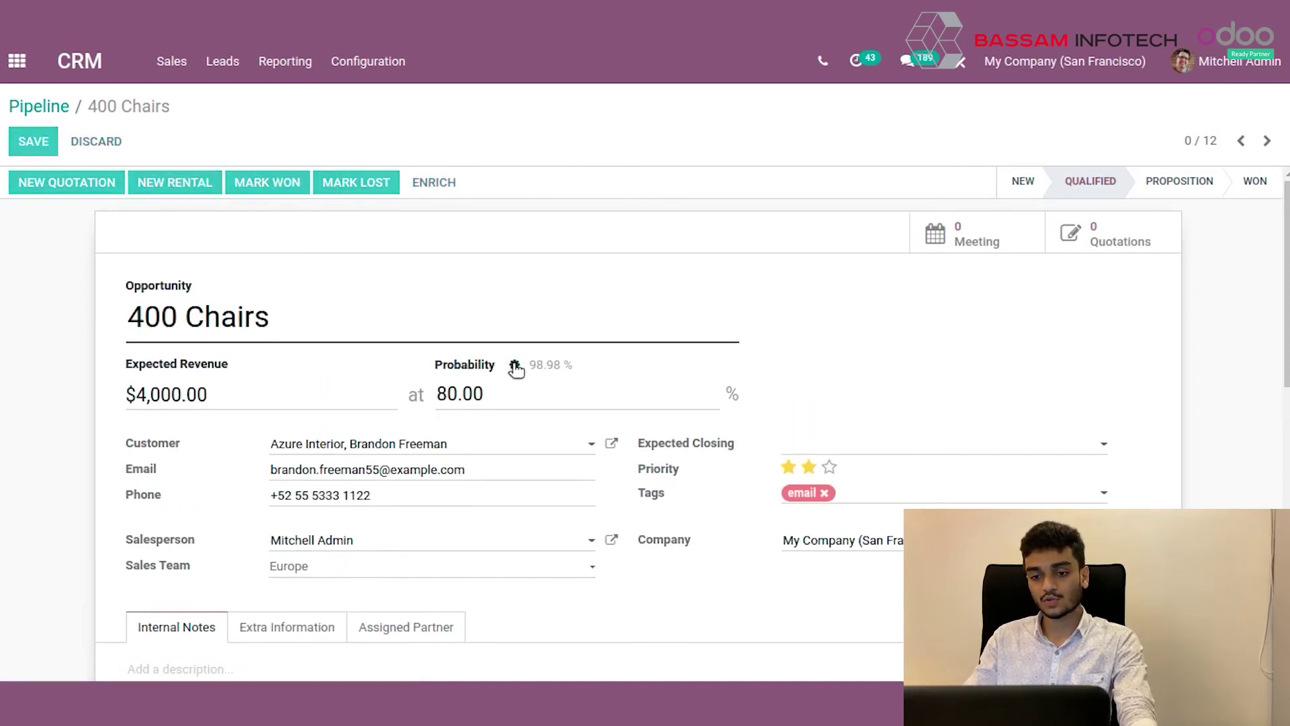
pyautogui.click(515, 366)
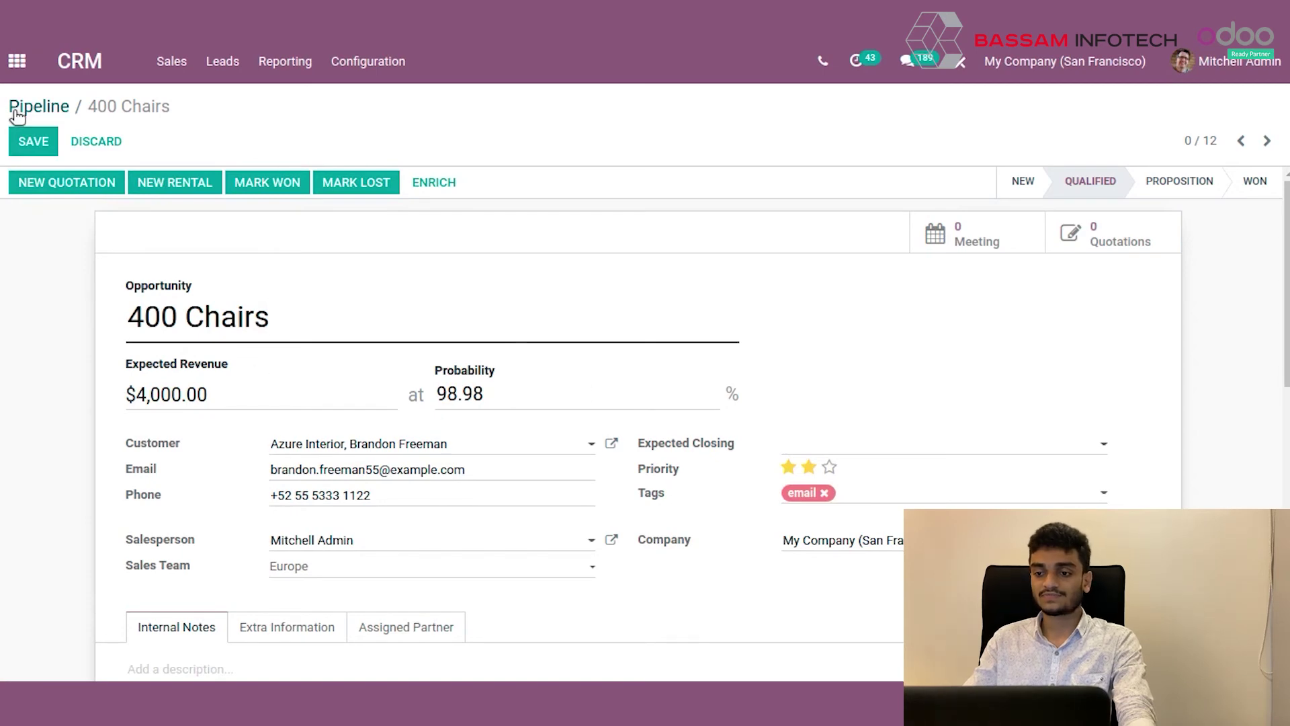
# Duplicate the 400 Chairs opportunity, save the copy in New, and return to the pipeline.
pyautogui.click(25, 151)
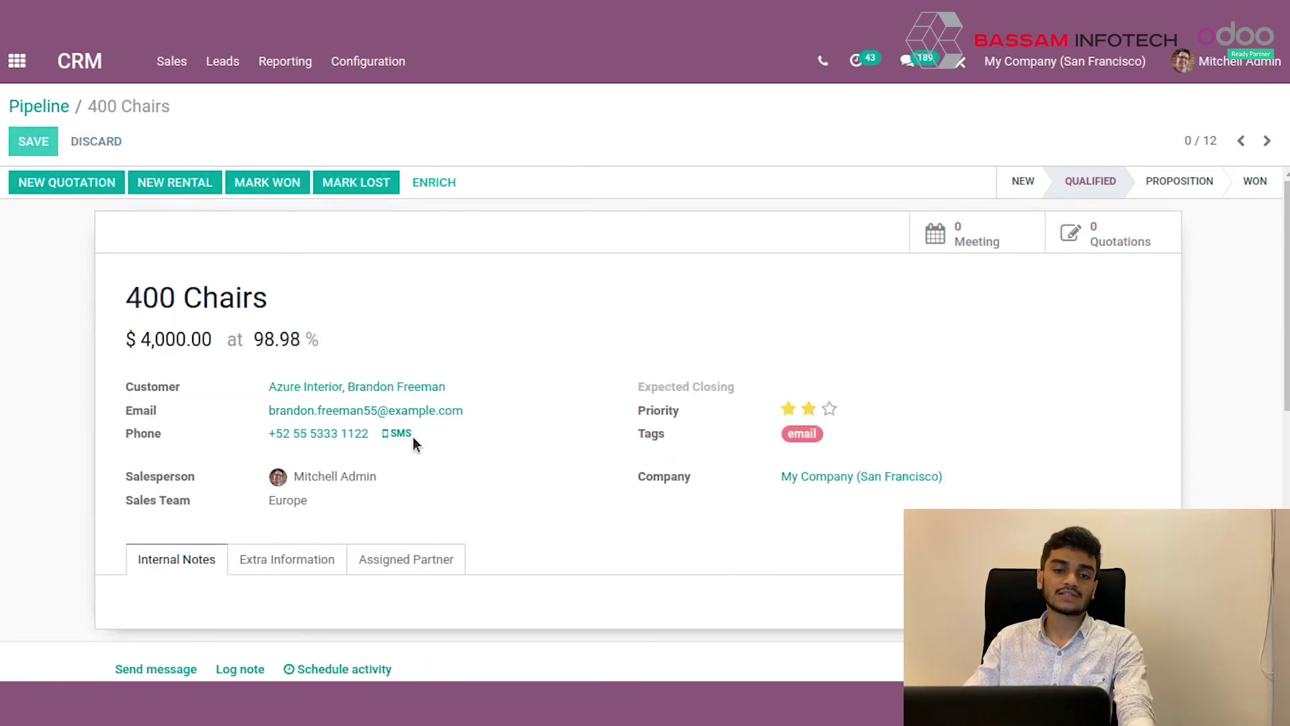
pyautogui.click(584, 142)
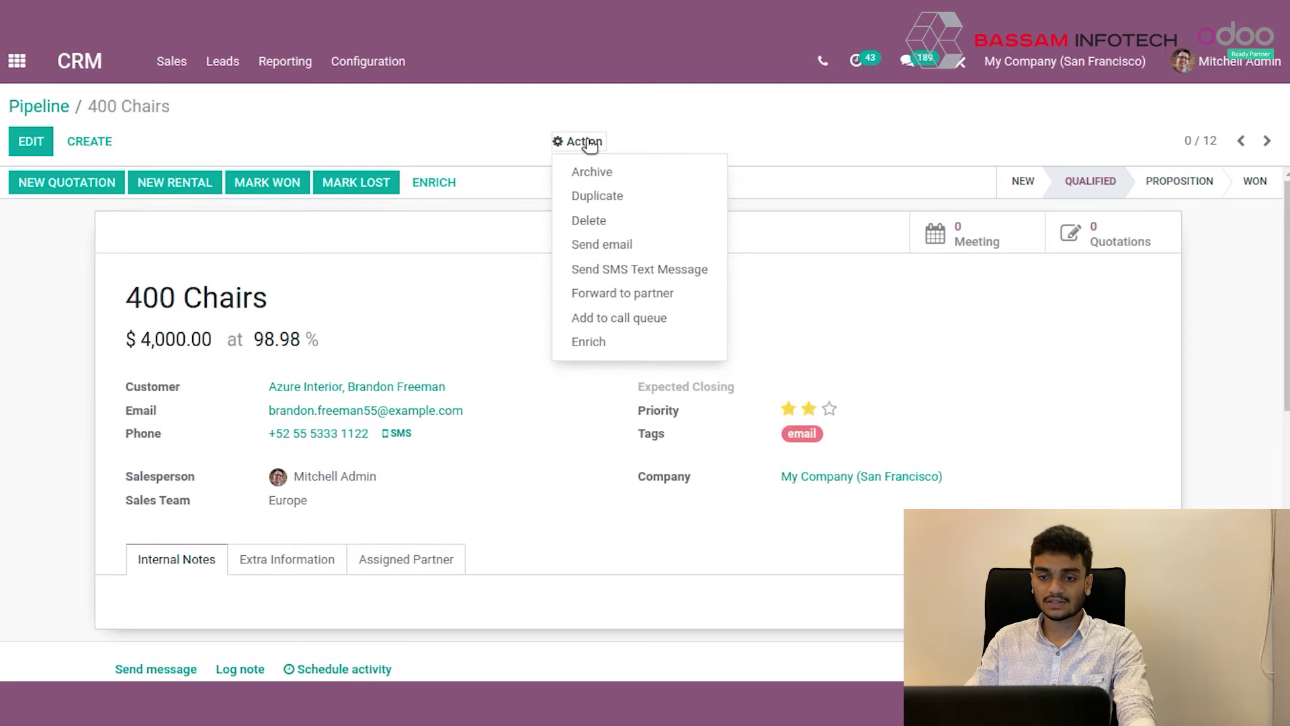
pyautogui.click(608, 195)
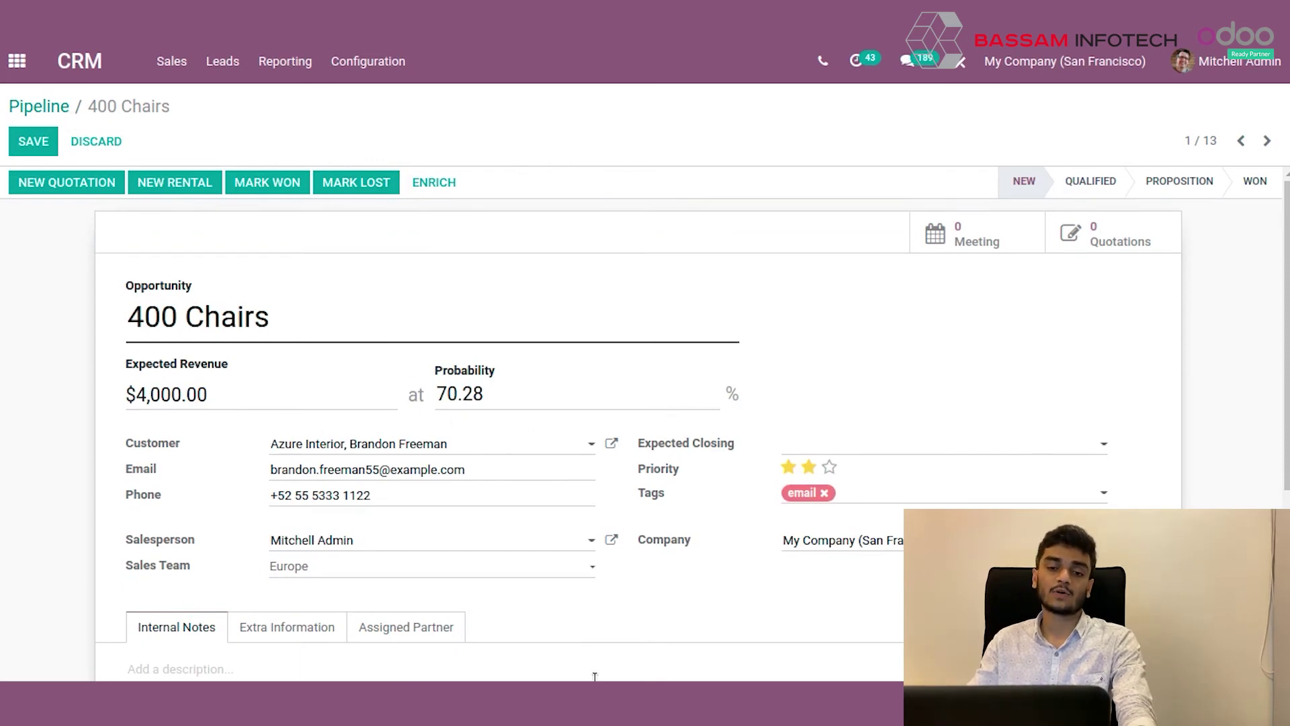
pyautogui.scroll(-2, 447, 498)
pyautogui.scroll(2, 416, 491)
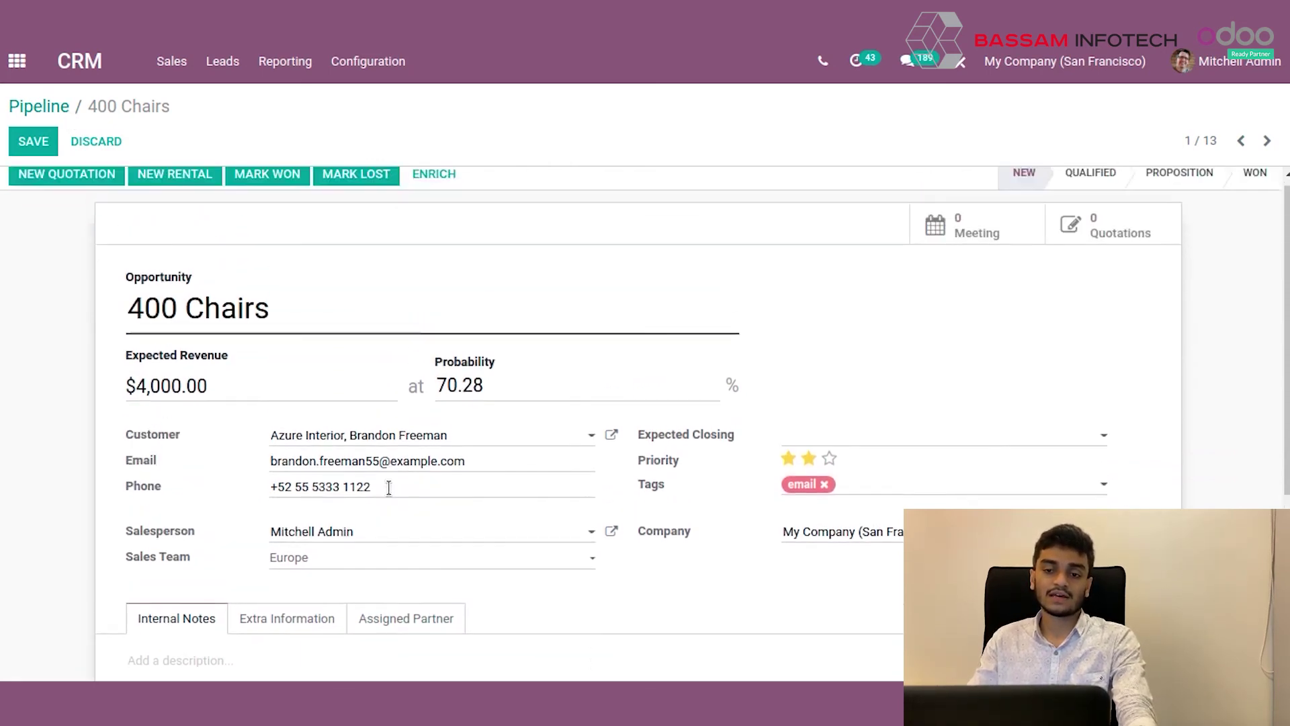
pyautogui.scroll(-3, 668, 424)
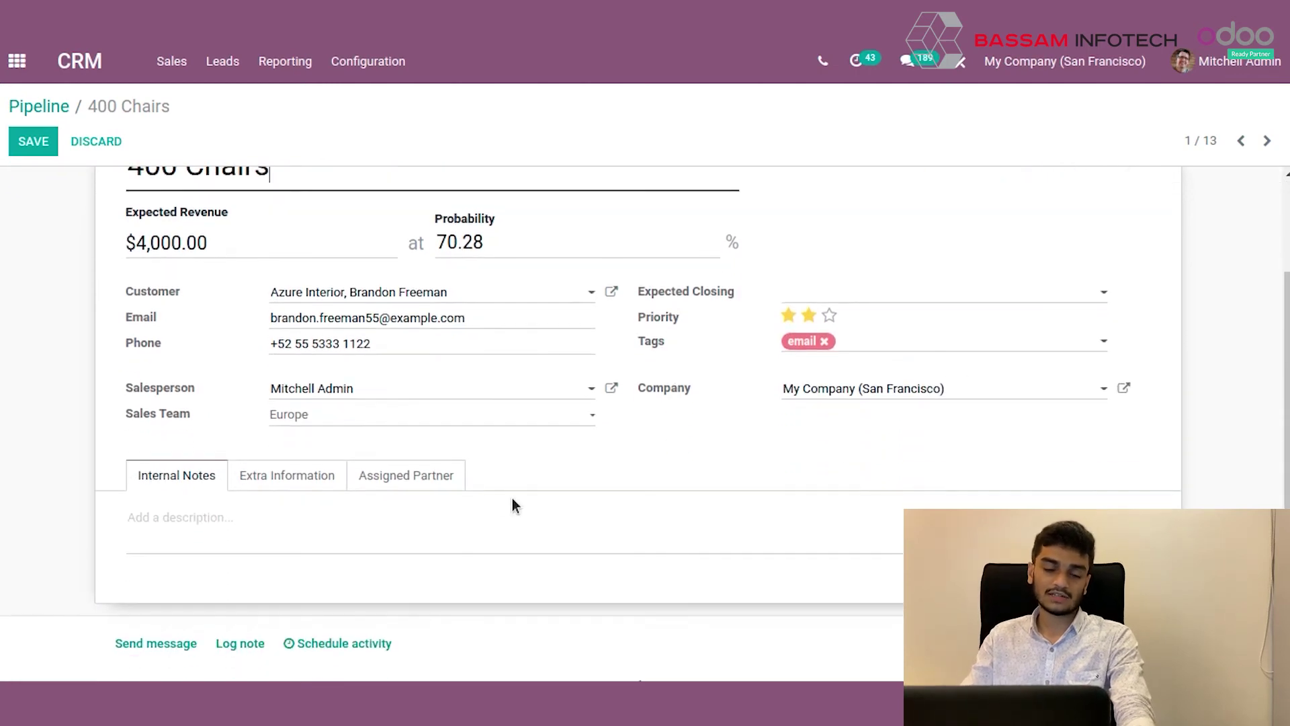
pyautogui.scroll(3, 512, 498)
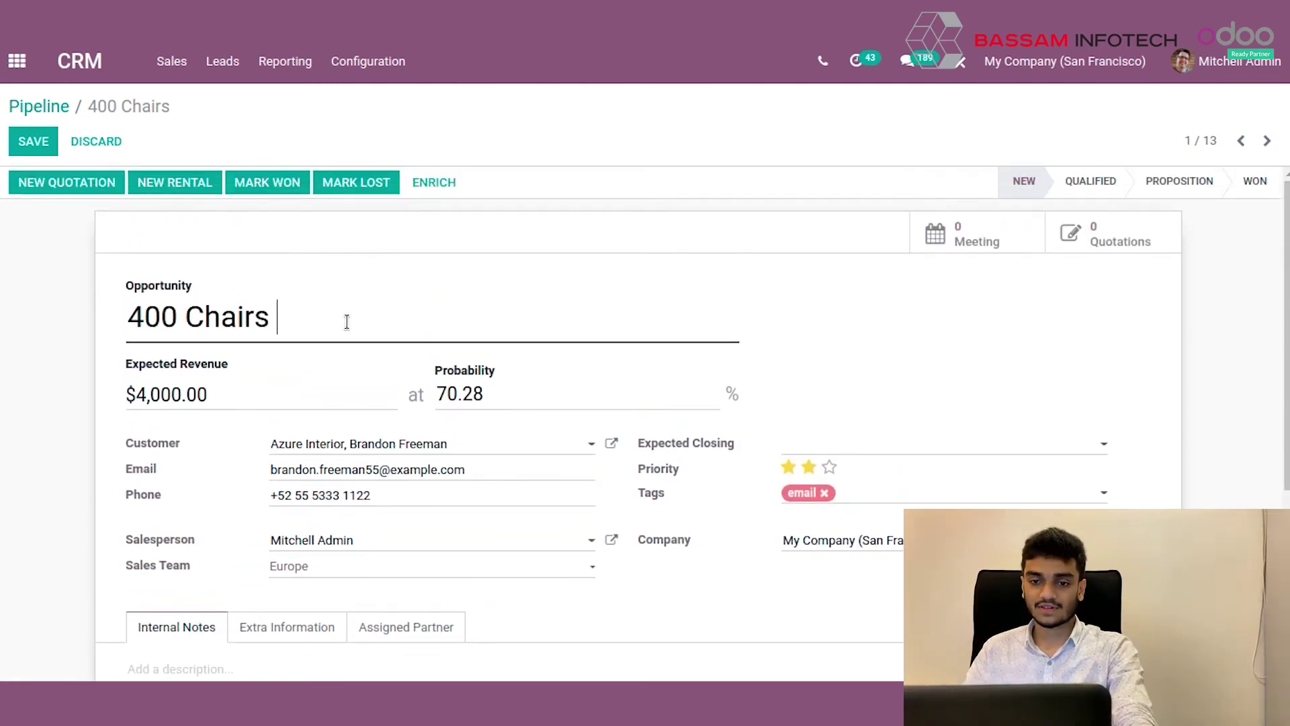
pyautogui.click(39, 146)
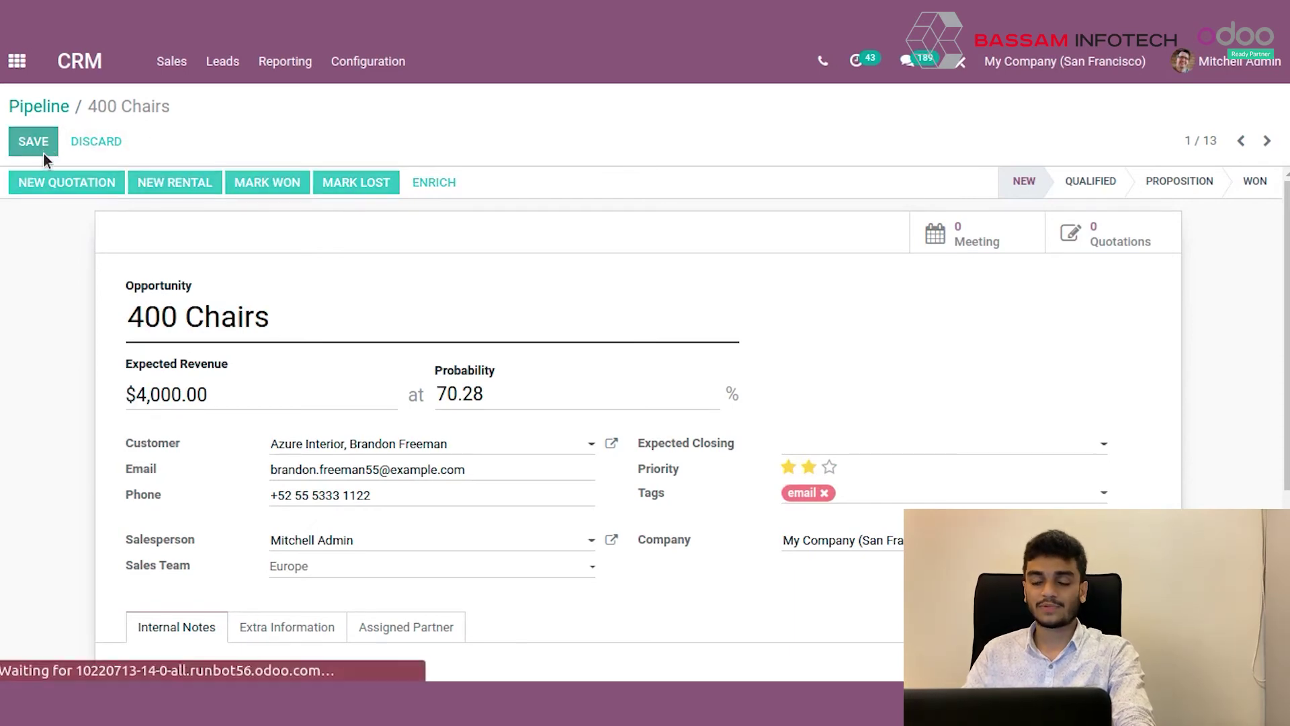
pyautogui.click(49, 109)
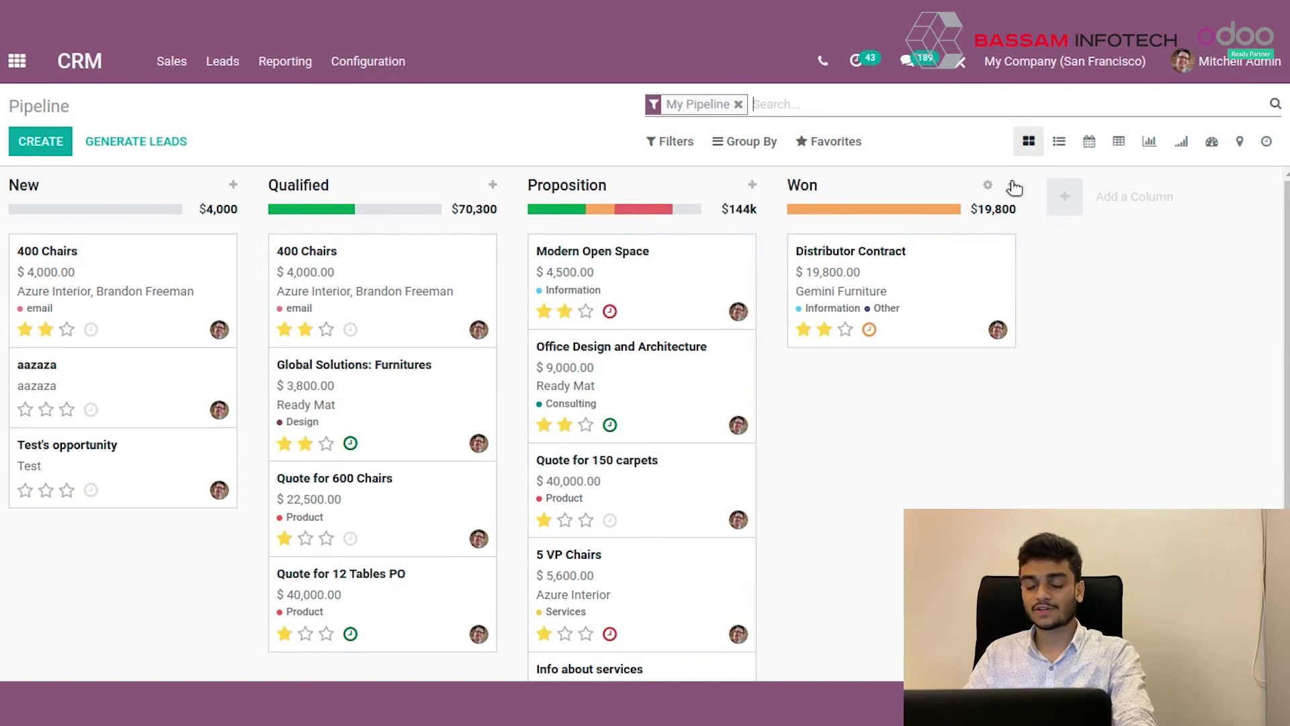
# Add a 'Second Proposition' stage before Won and move the Qualified 400 Chairs opportunity into it.
pyautogui.click(494, 186)
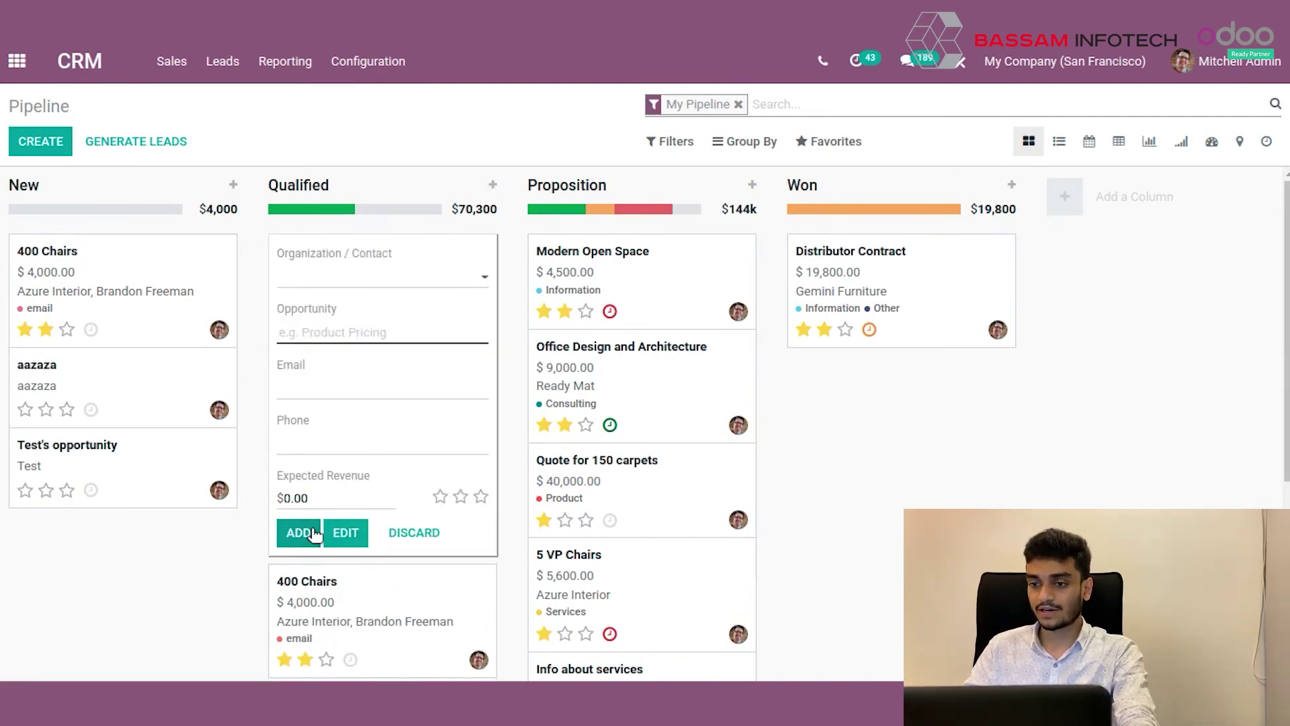
pyautogui.click(413, 533)
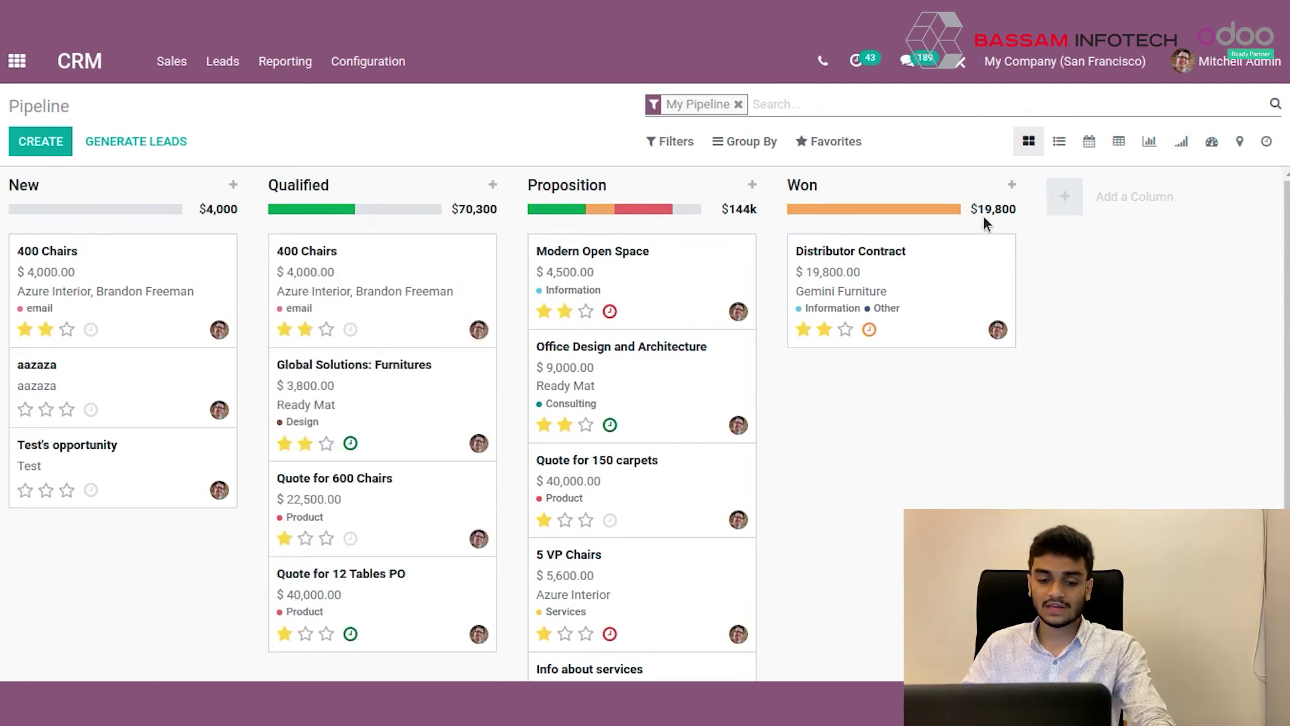
pyautogui.click(1071, 197)
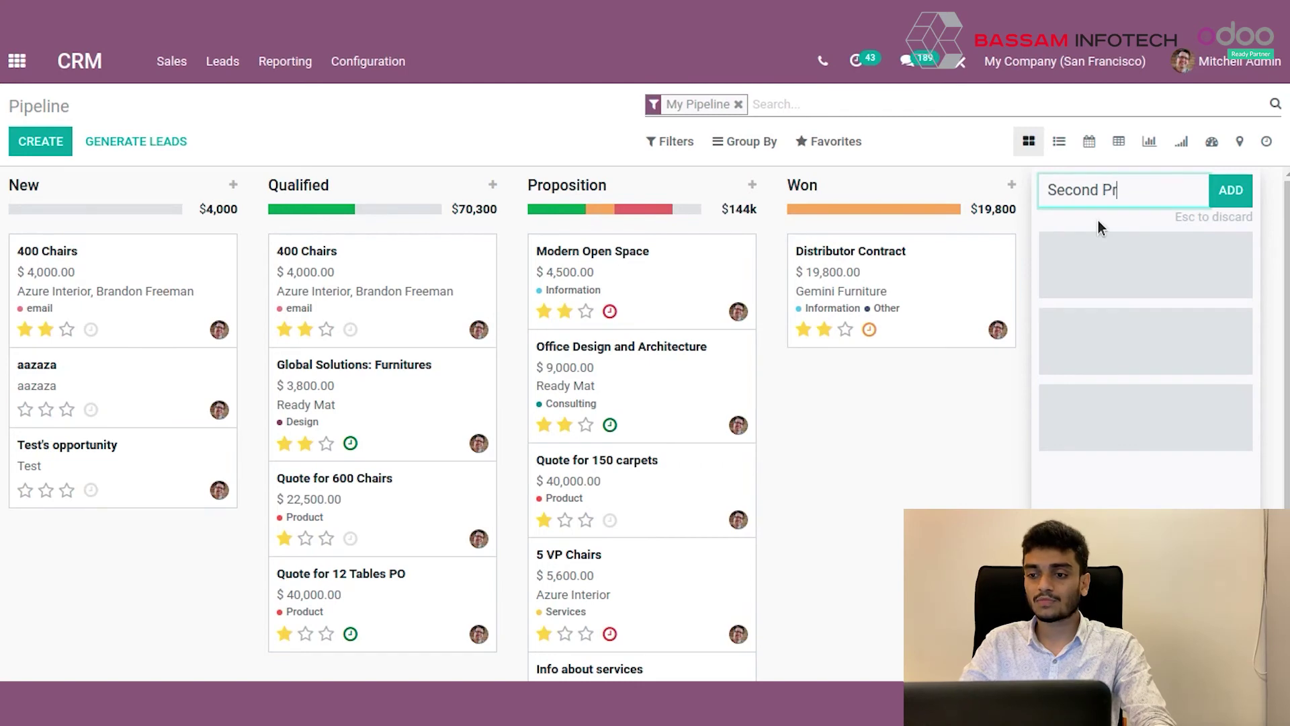
pyautogui.write('Second Proposition')
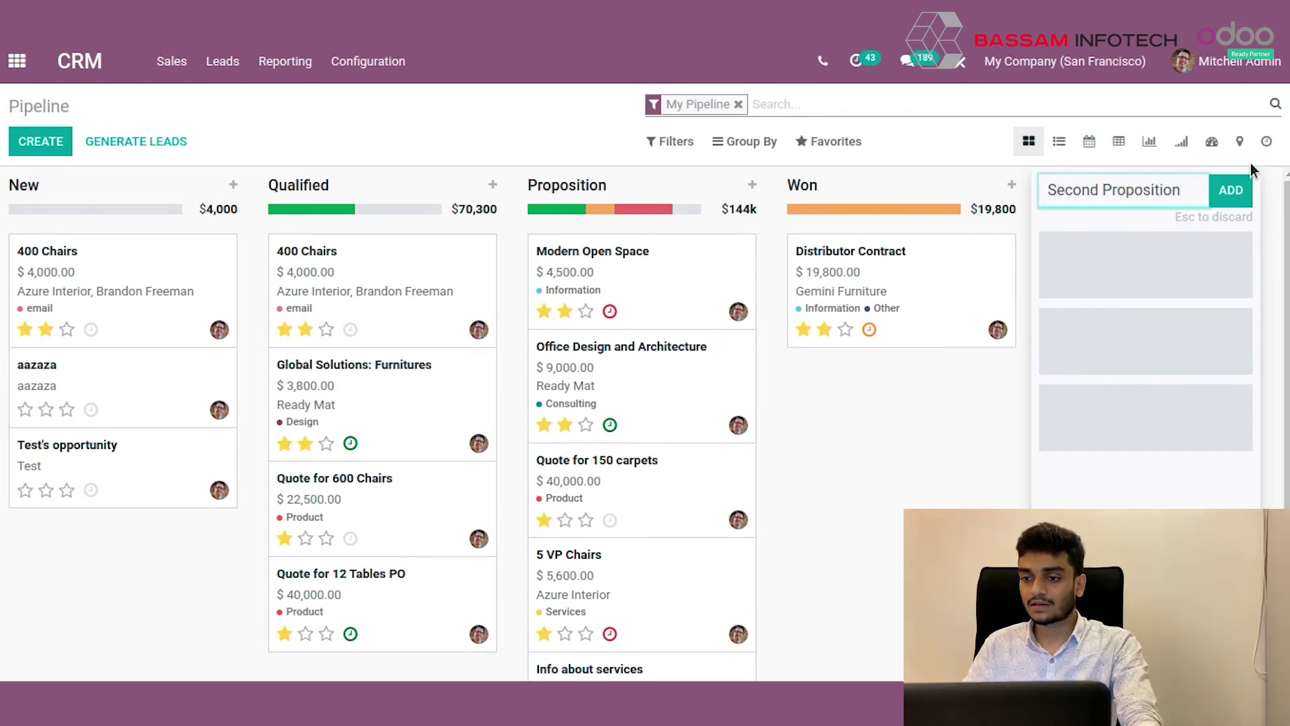
pyautogui.click(1228, 191)
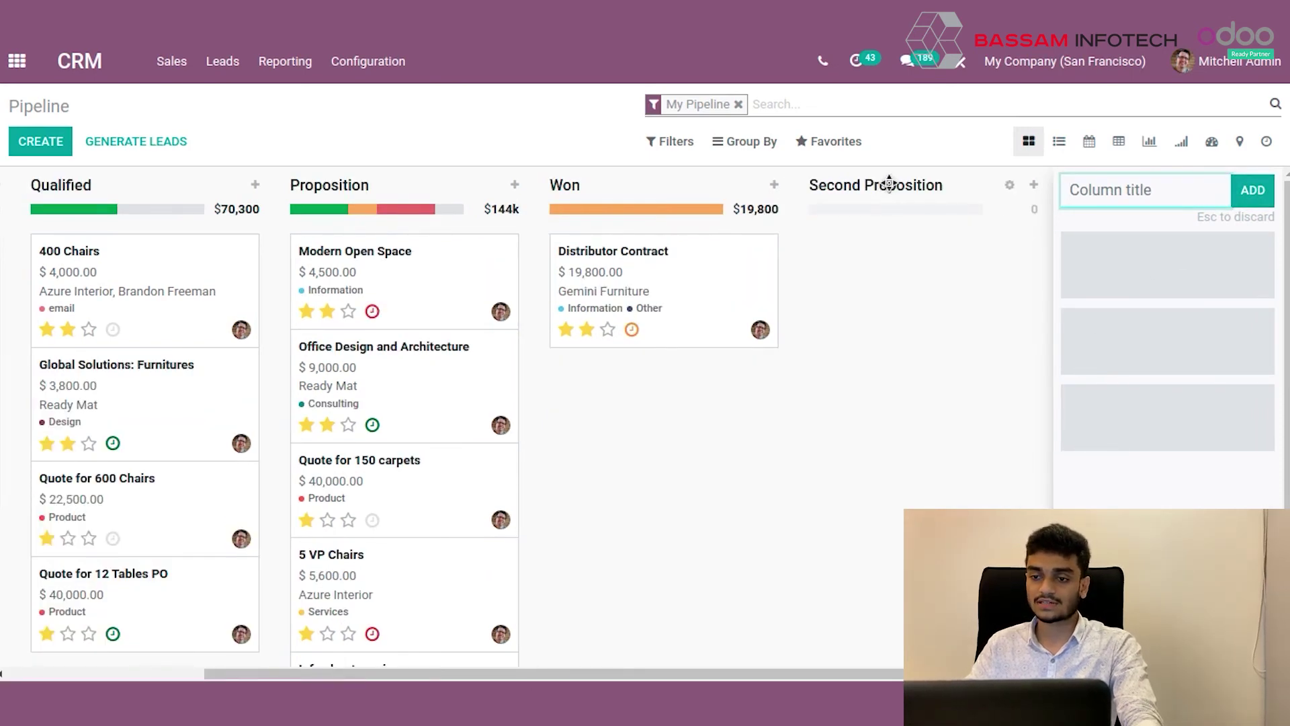
pyautogui.moveTo(889, 182); pyautogui.dragTo(861, 214)
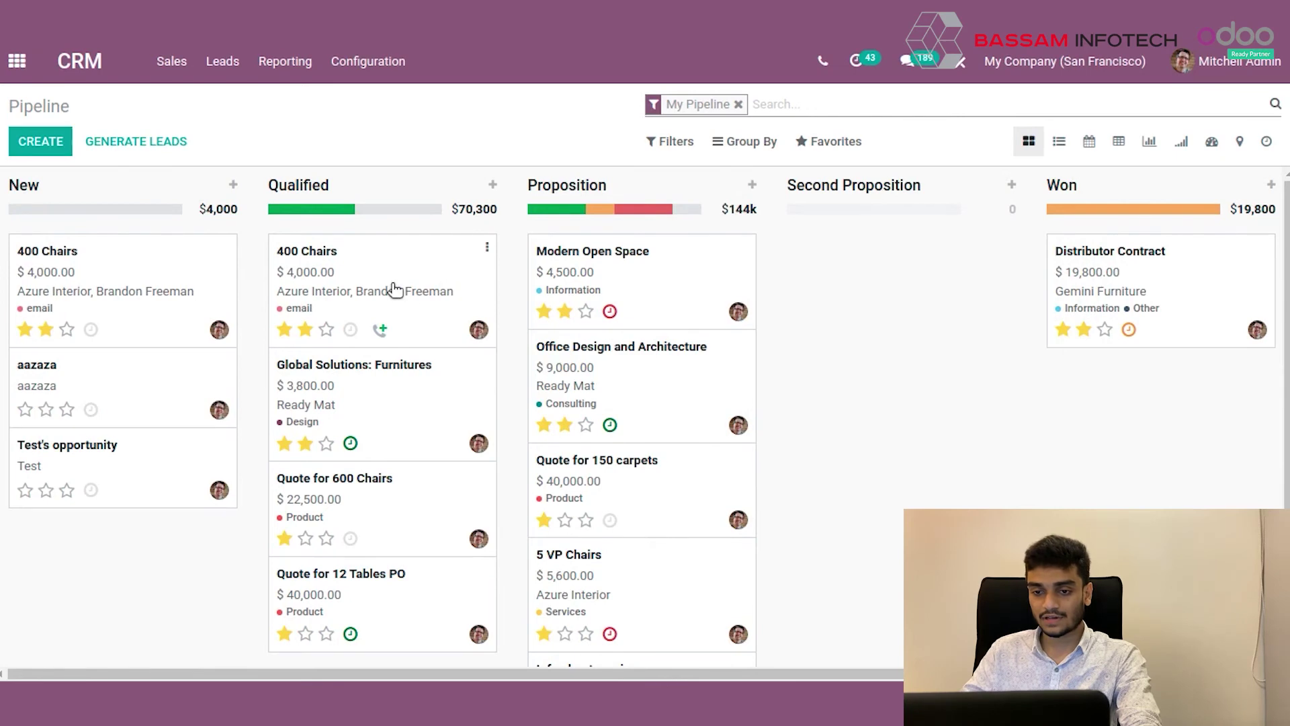
pyautogui.moveTo(395, 289); pyautogui.dragTo(917, 279)
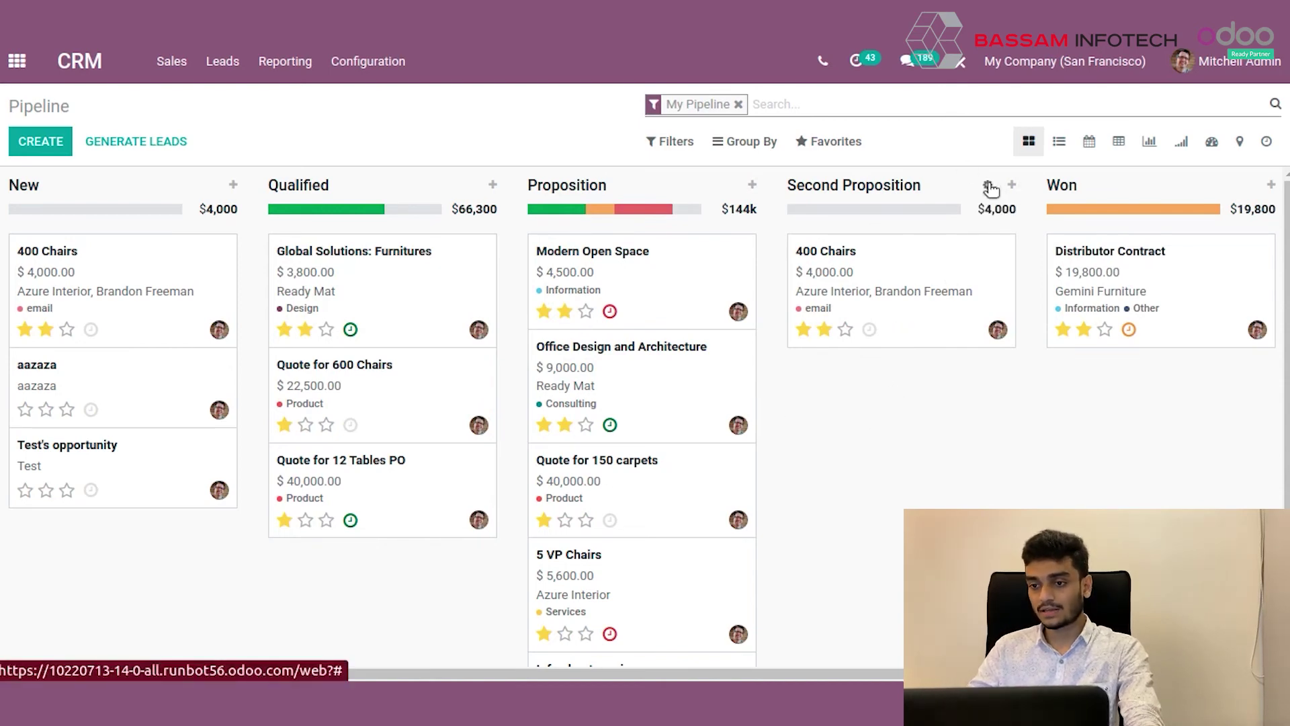
# Edit the Second Proposition stage and keep Is Won Stage turned off.
pyautogui.click(988, 186)
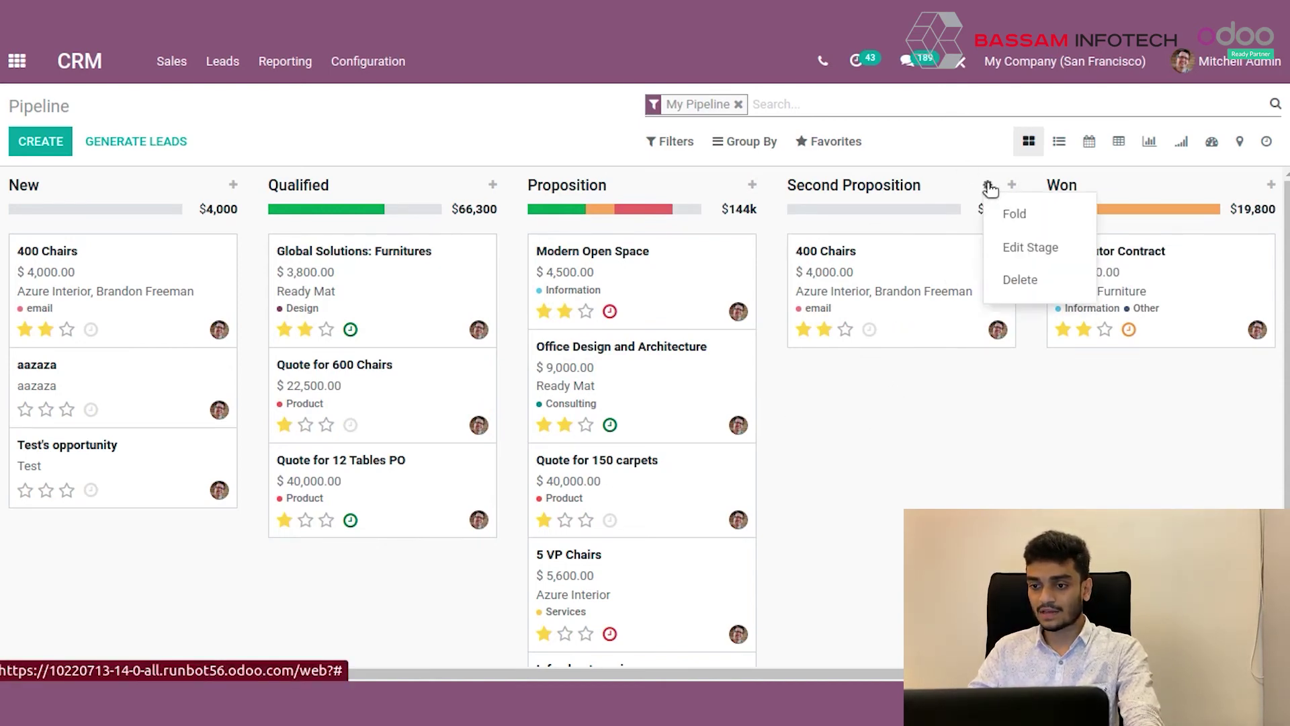
pyautogui.click(1032, 248)
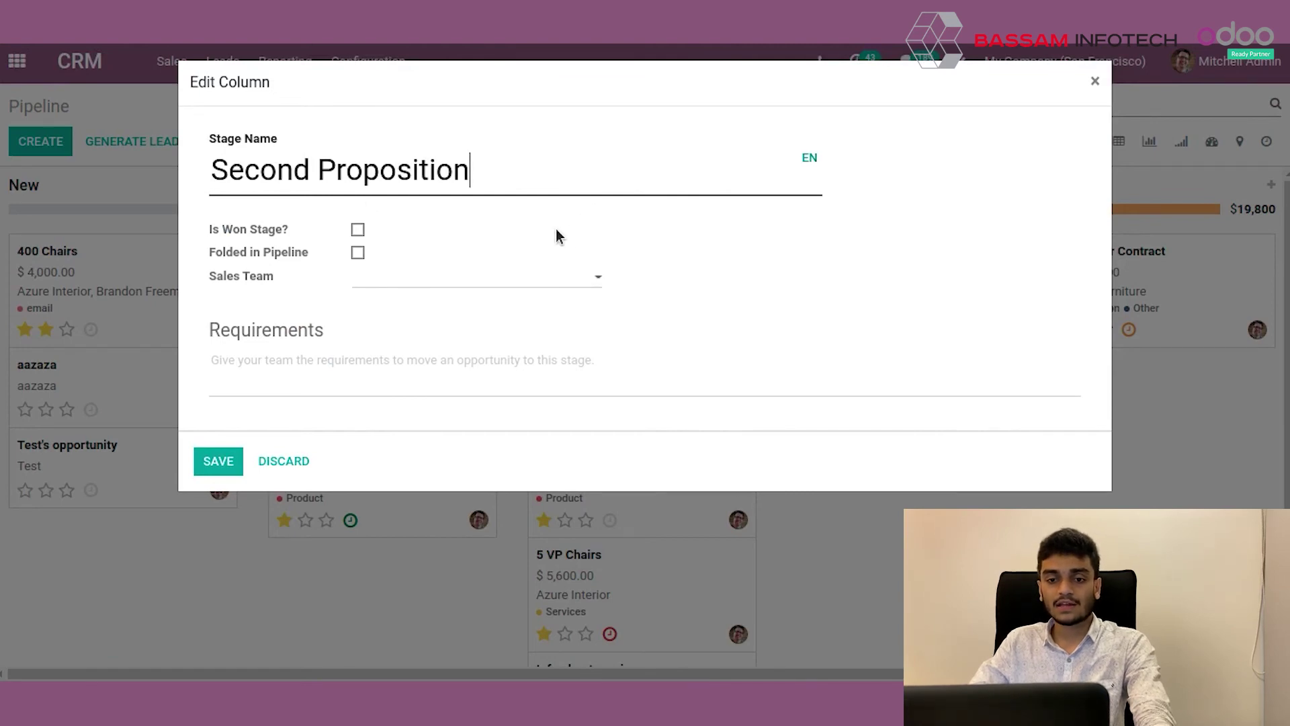
pyautogui.tripleClick(371, 181)
pyautogui.click(405, 235)
pyautogui.click(256, 231)
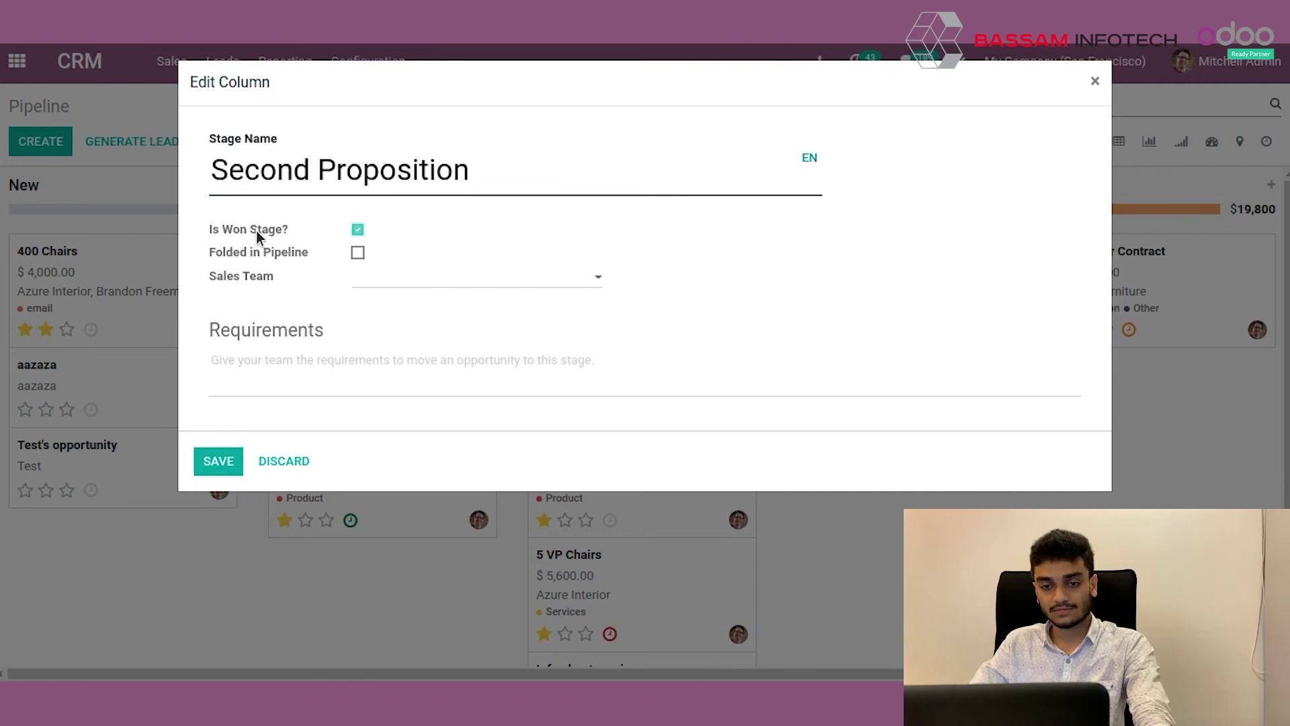
pyautogui.click(256, 231)
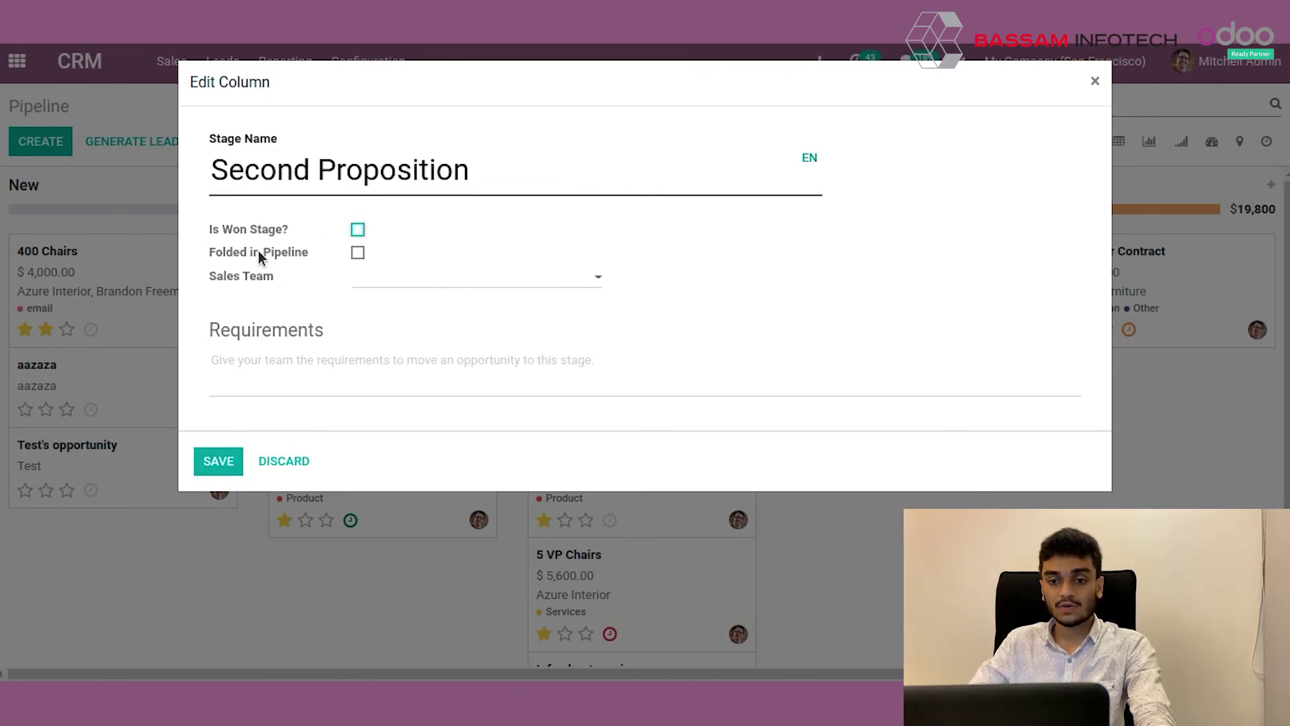
# Assign the Second Proposition stage to the Europe sales team.
pyautogui.click(394, 286)
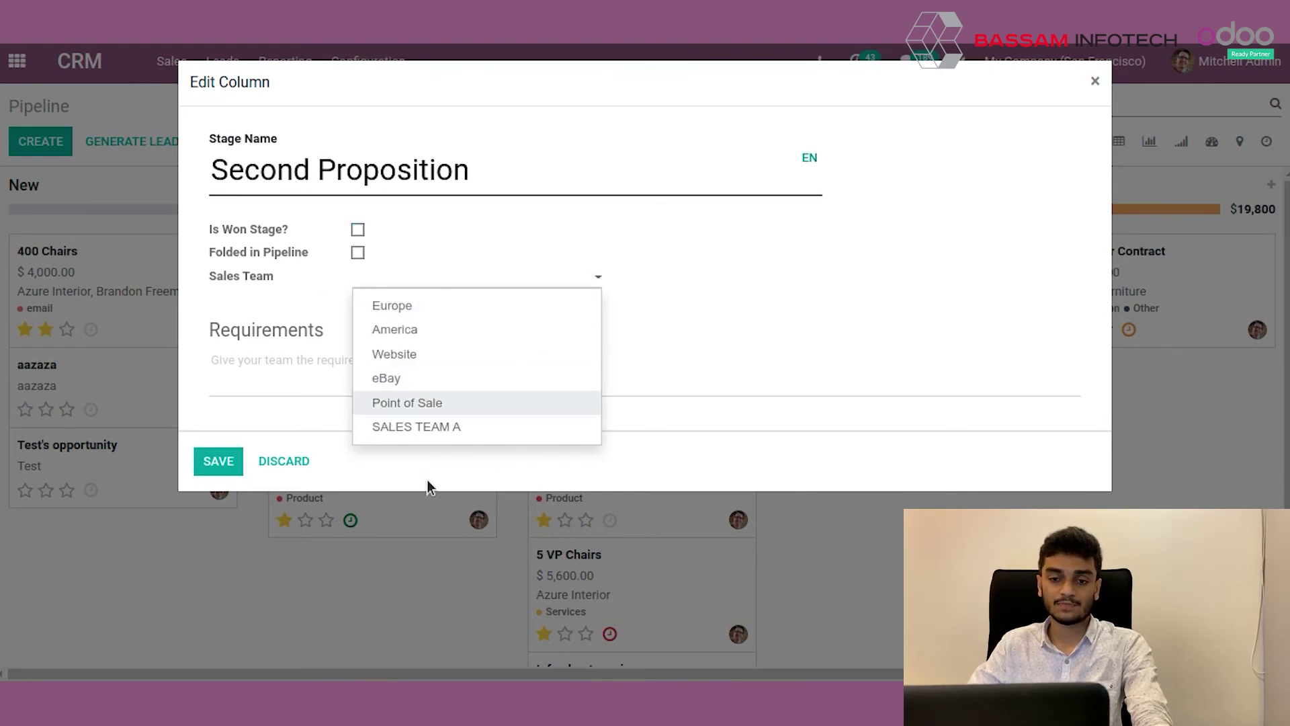
pyautogui.click(715, 324)
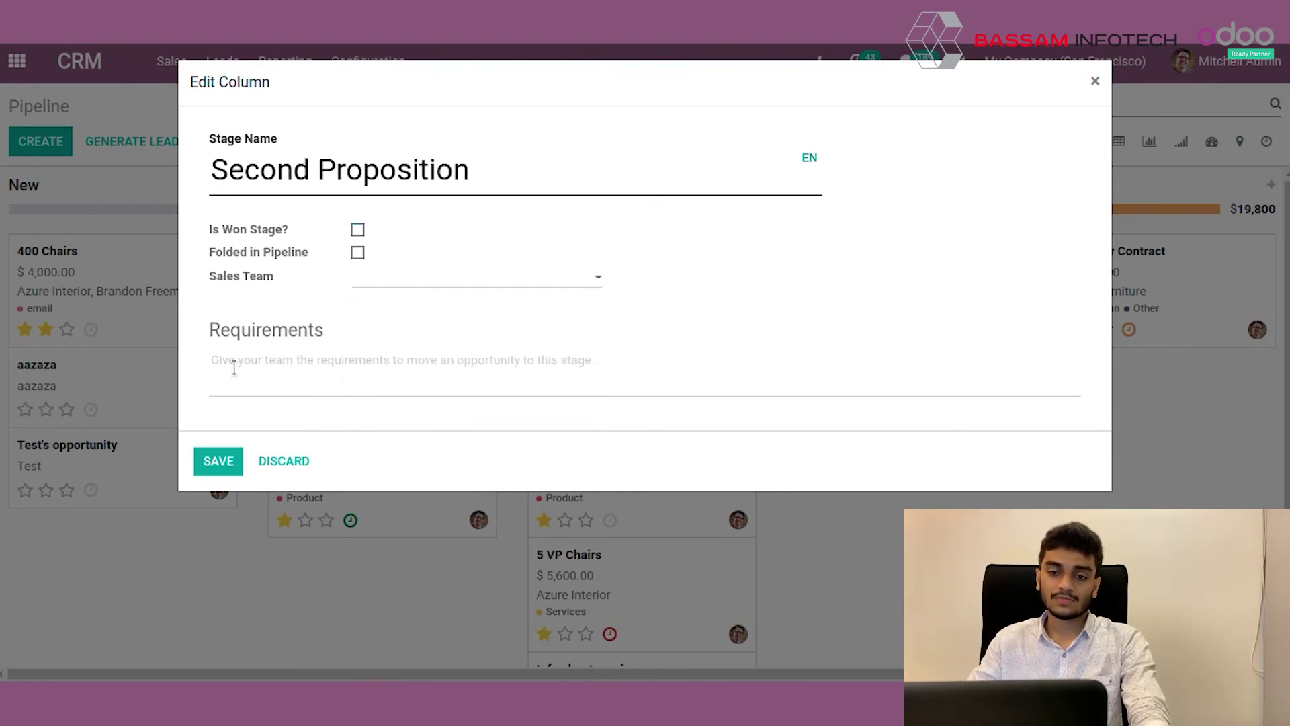
pyautogui.click(421, 282)
pyautogui.click(400, 303)
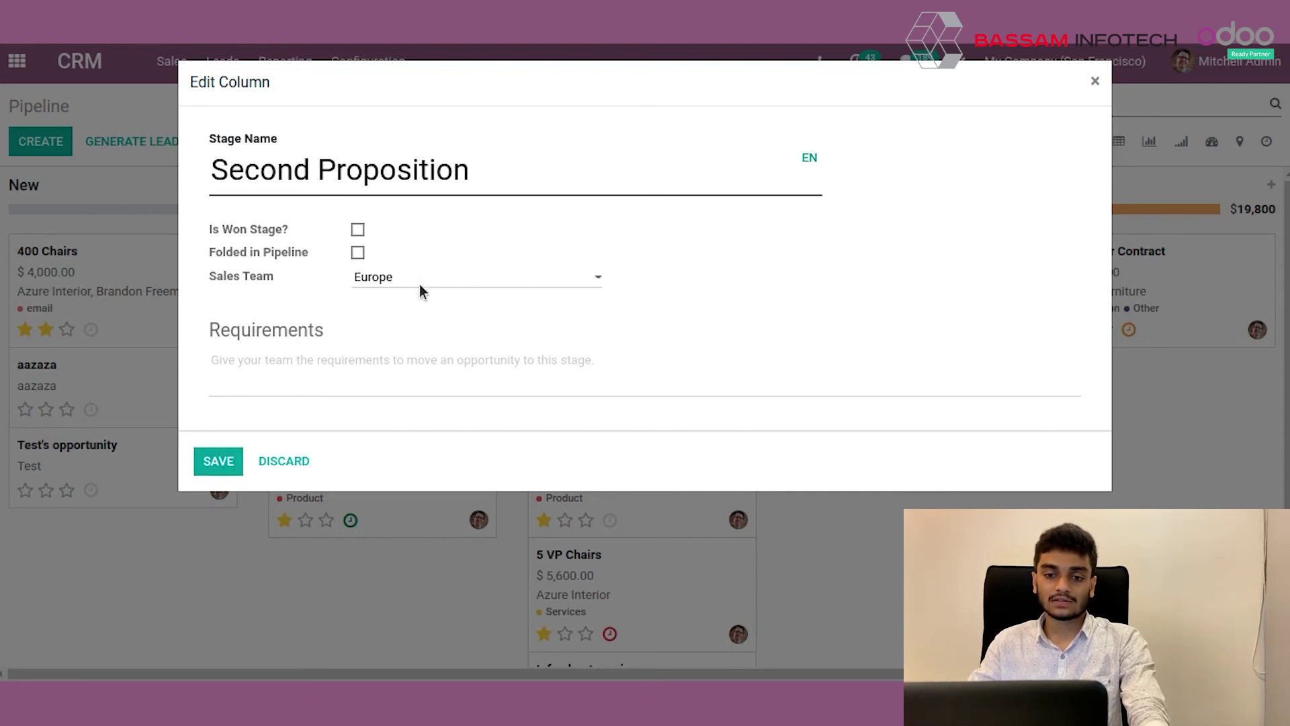
pyautogui.click(340, 366)
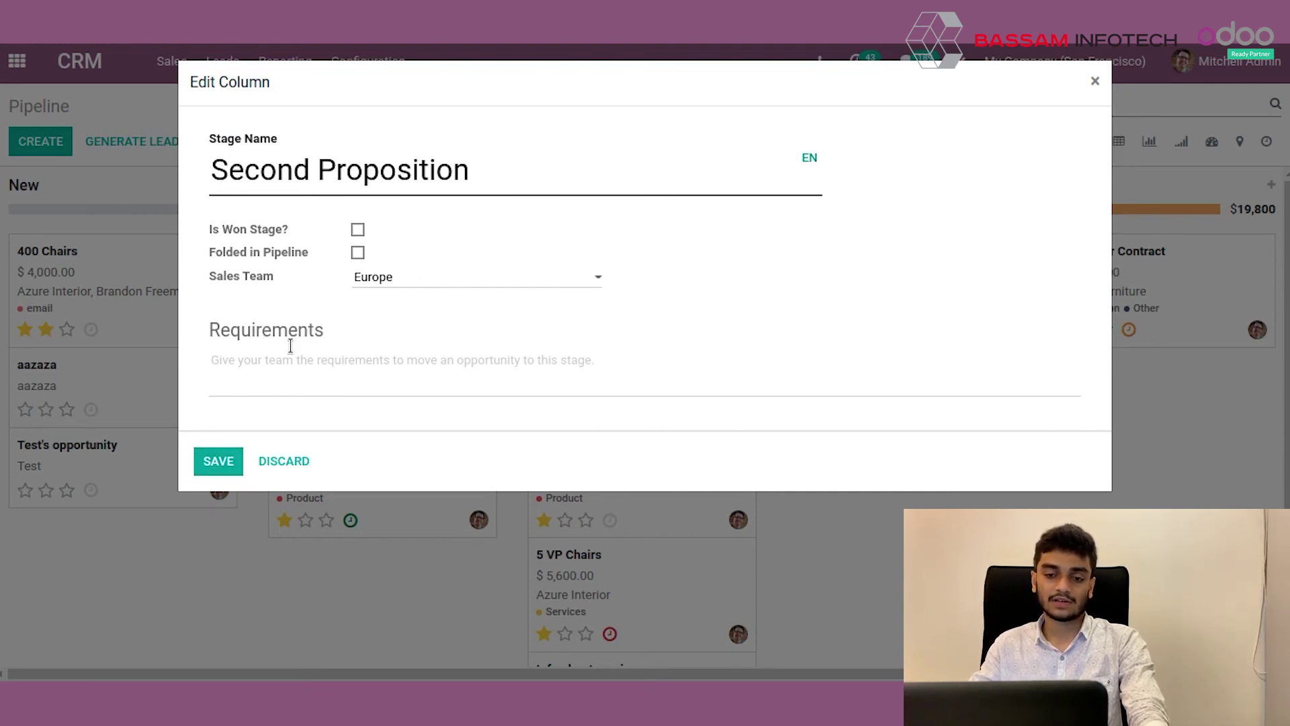
pyautogui.moveTo(324, 365)
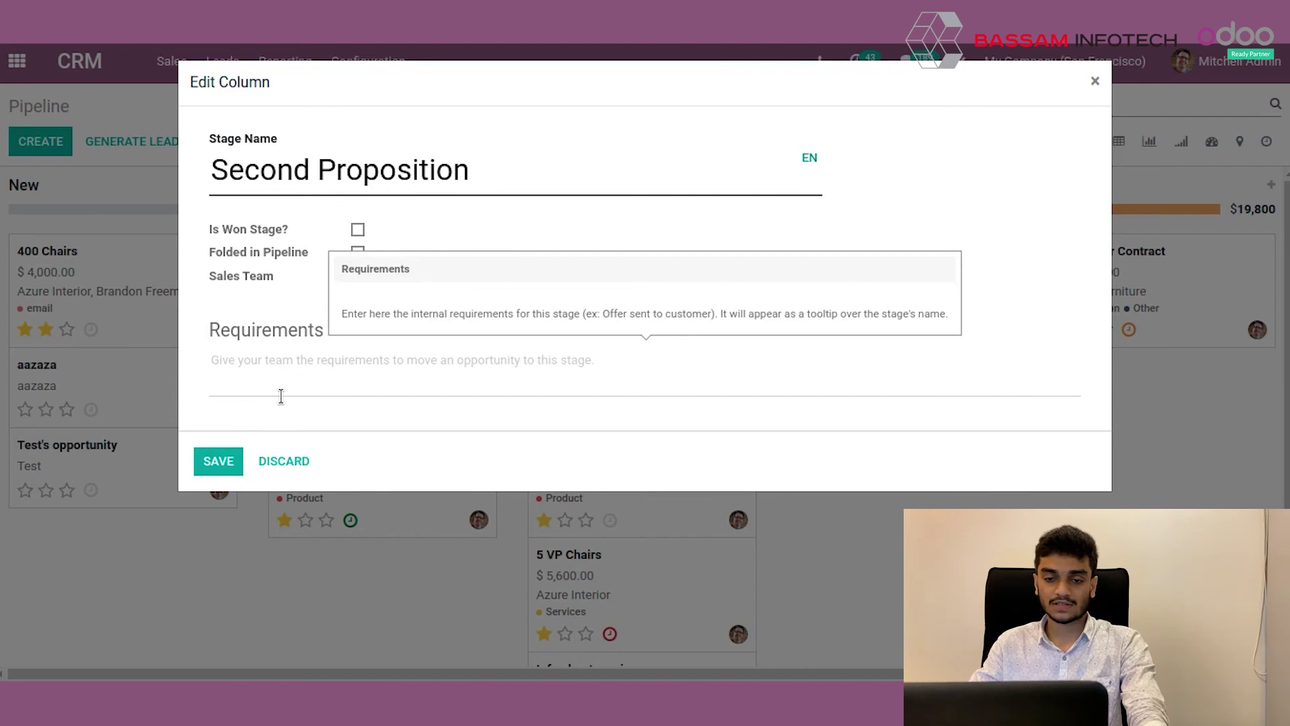
# Save the stage settings and show the pipeline as a list of opportunities.
pyautogui.click(218, 462)
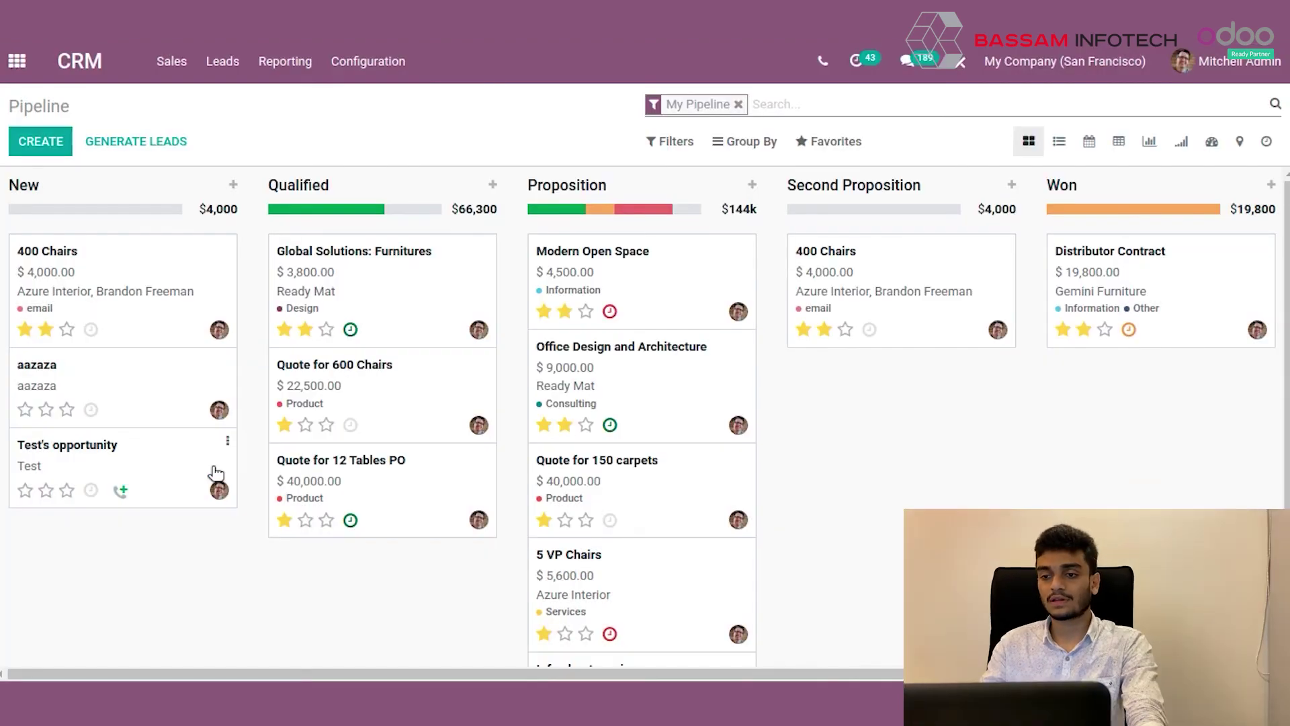
pyautogui.click(1064, 150)
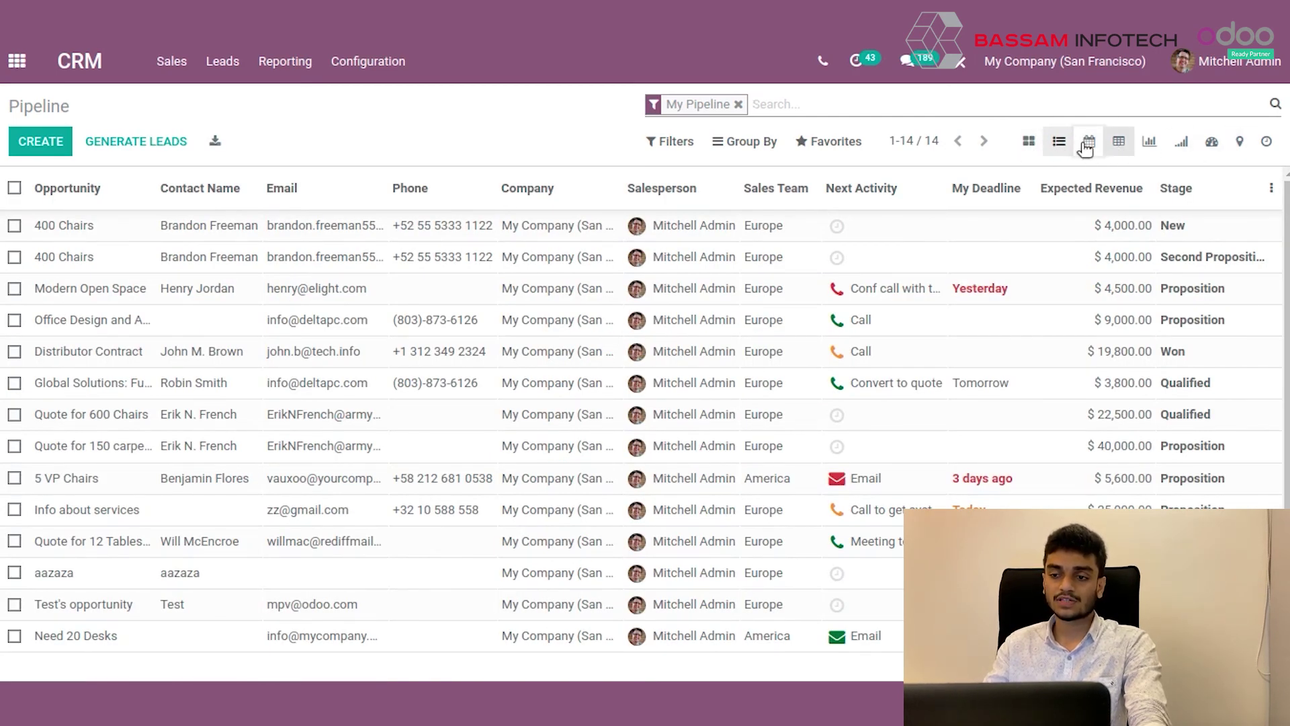
pyautogui.click(1058, 146)
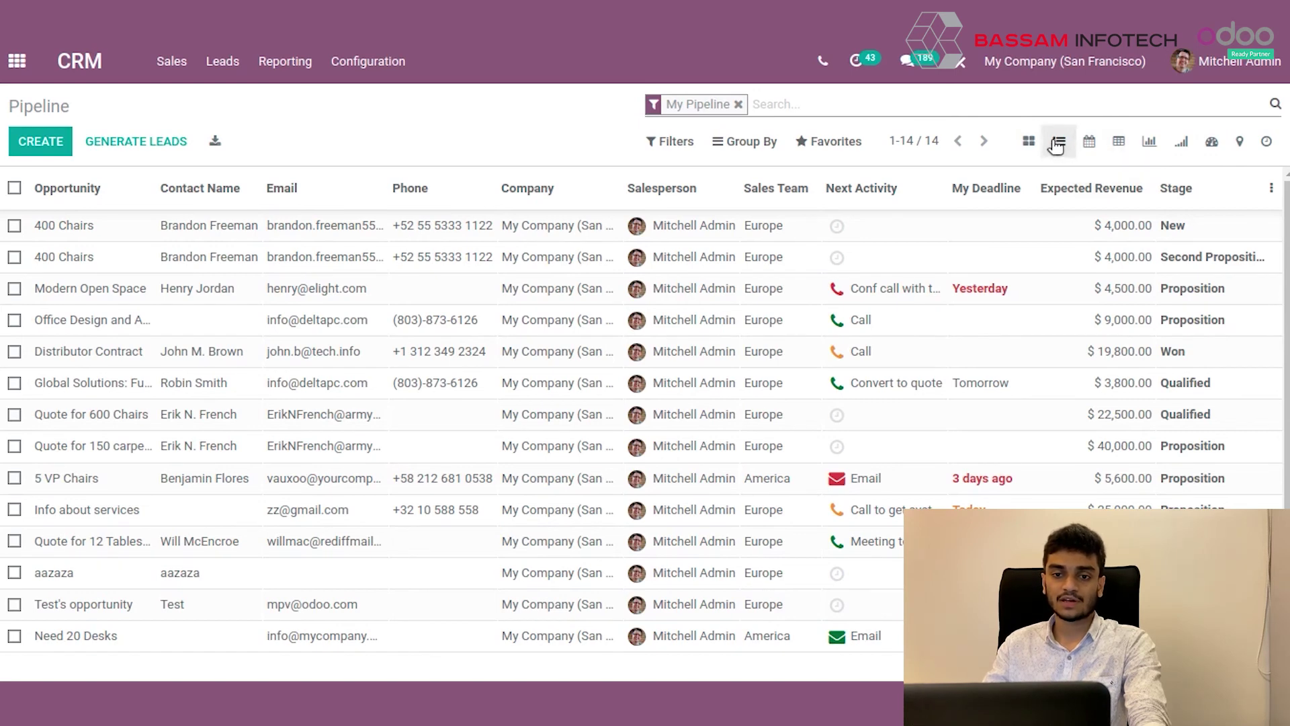
# Bring up the Reporting menu options.
pyautogui.click(290, 67)
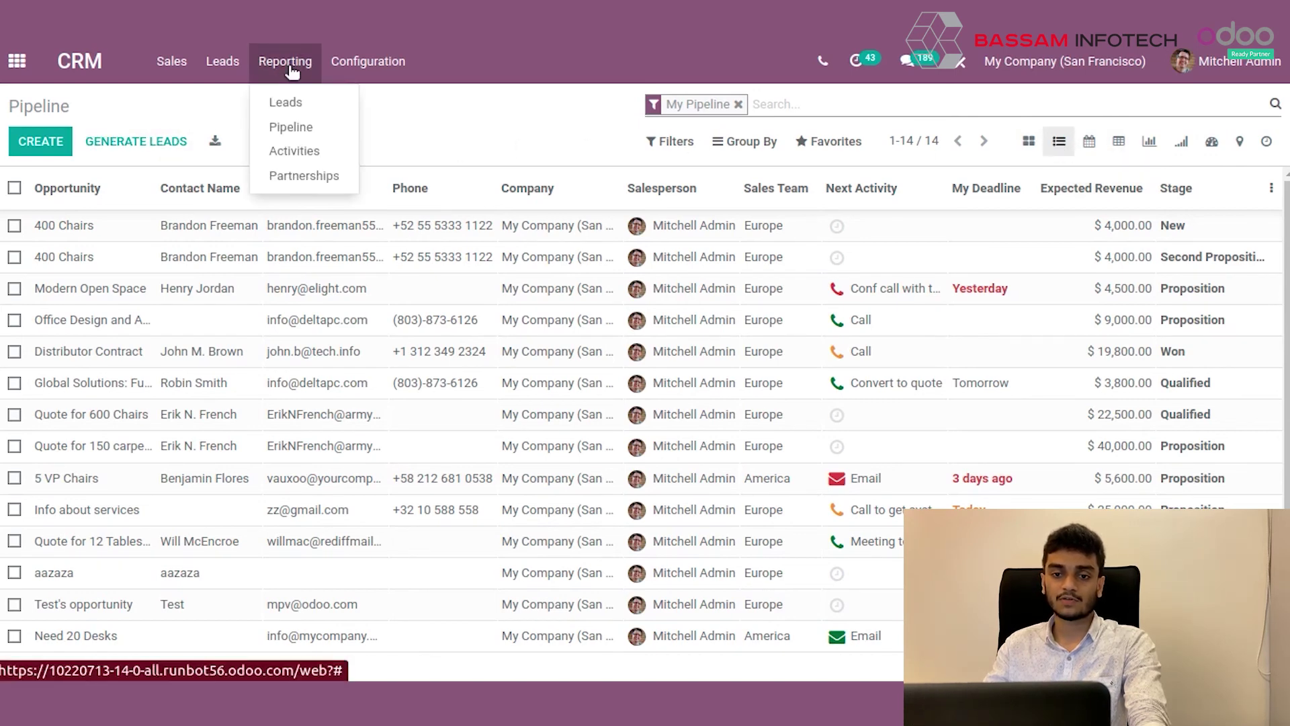
pyautogui.click(291, 132)
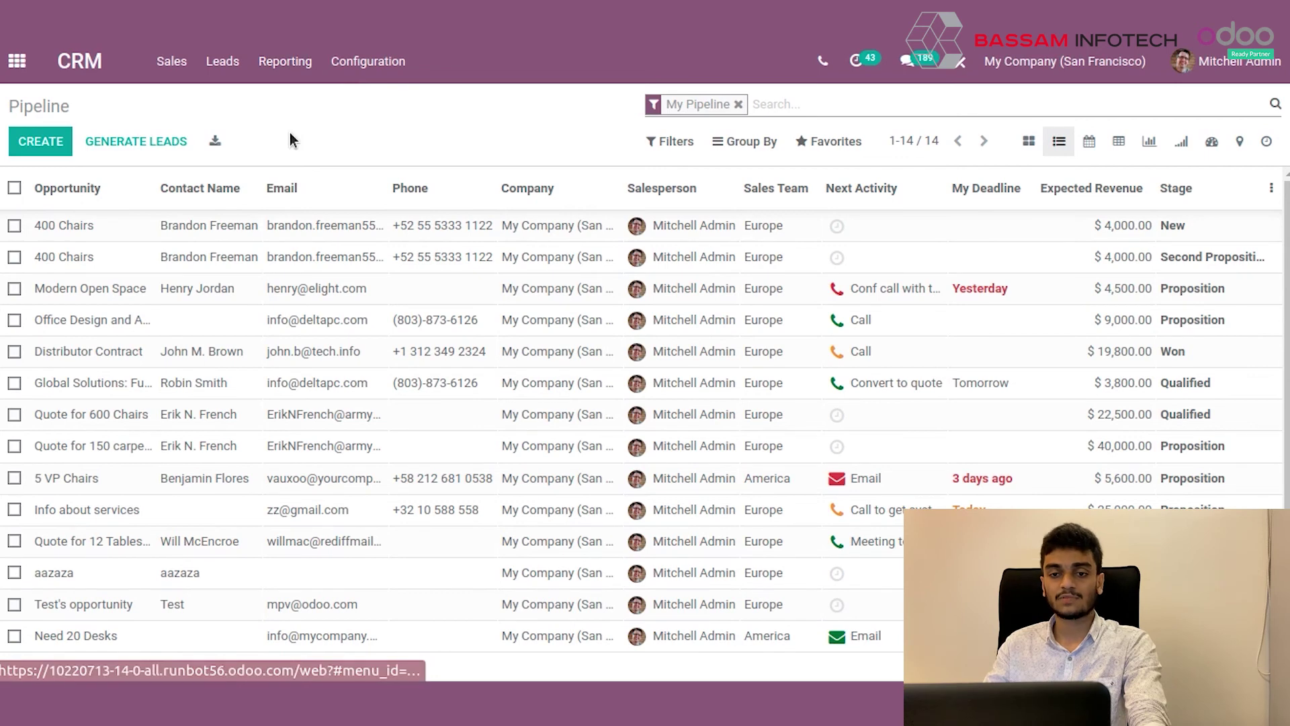
pyautogui.click(285, 61)
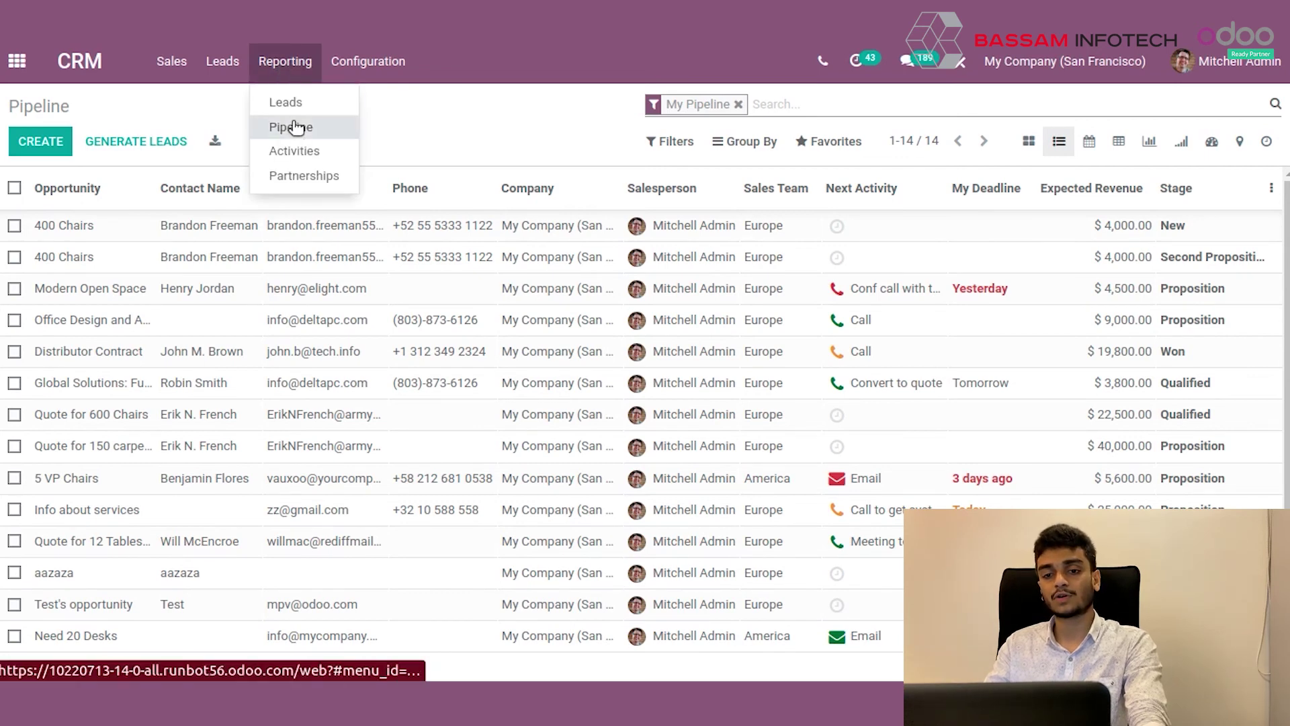
# Open Pipeline Analysis and remove the 'Created on: 2021' and 'Opportunities' filters.
pyautogui.click(291, 128)
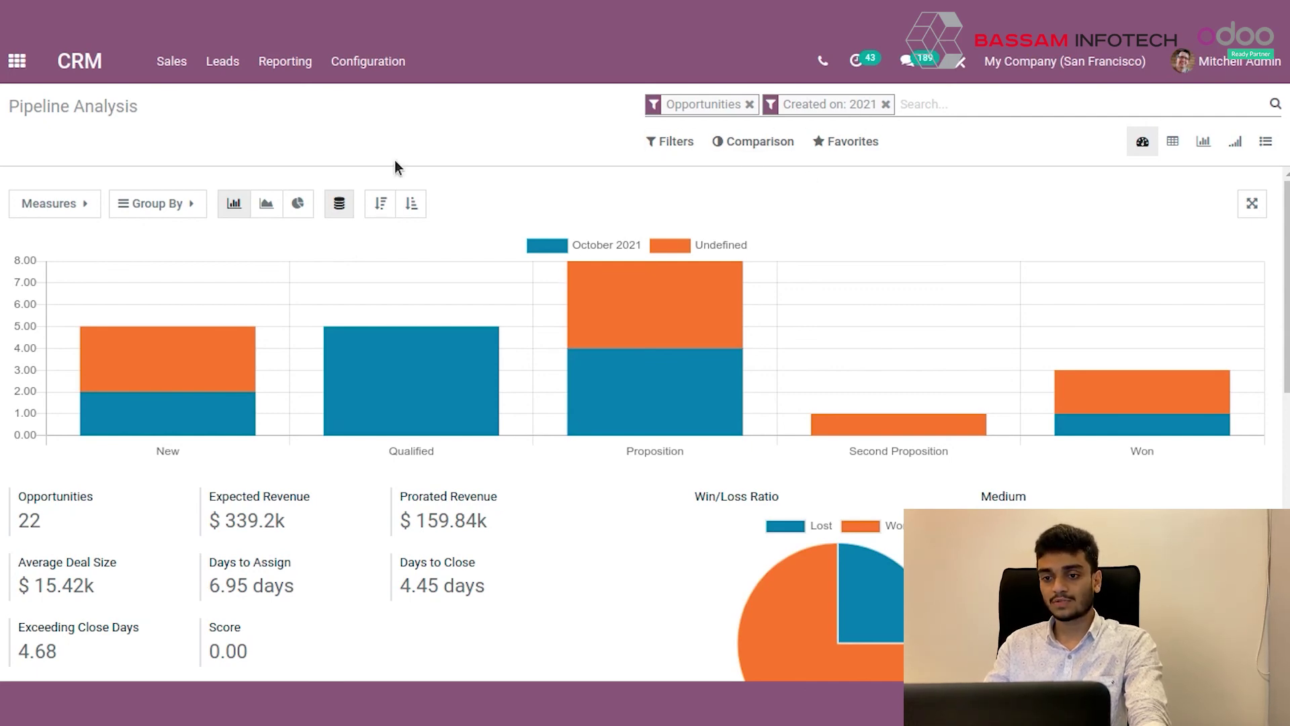
pyautogui.click(885, 104)
pyautogui.click(749, 104)
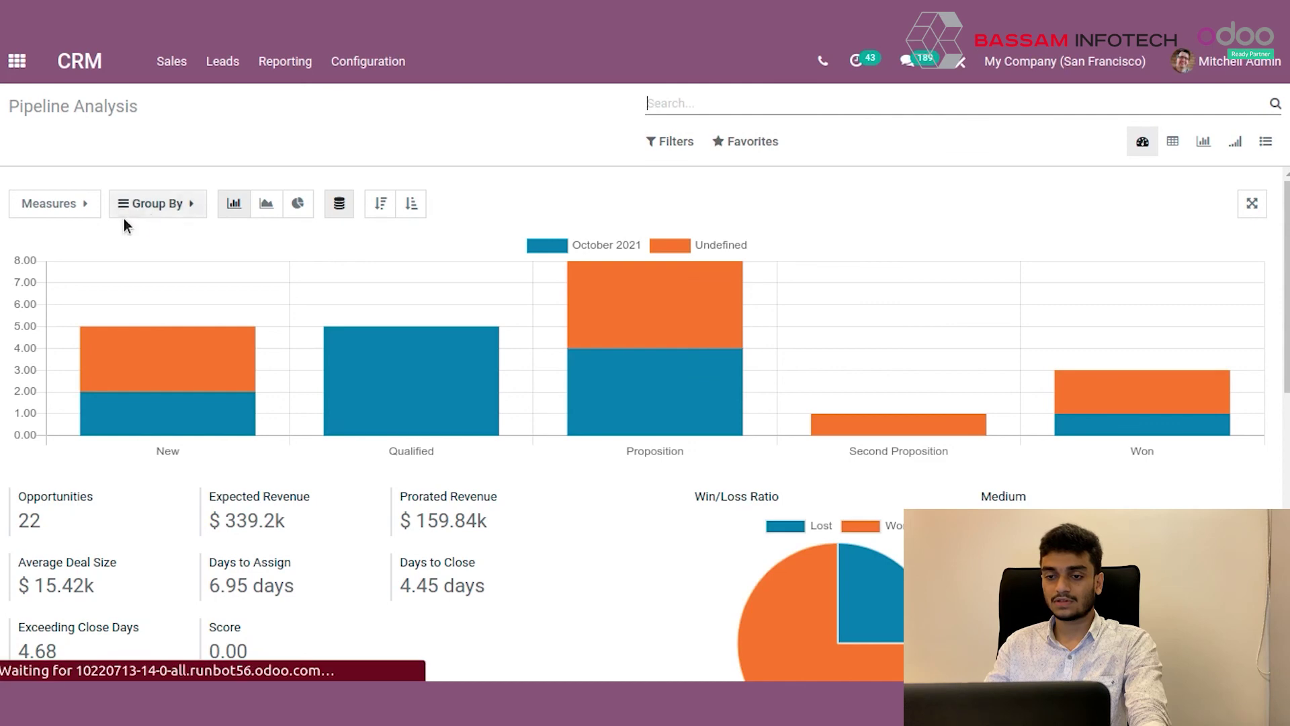
# Stop grouping the report by Expected Closing Month and by Stage.
pyautogui.click(174, 204)
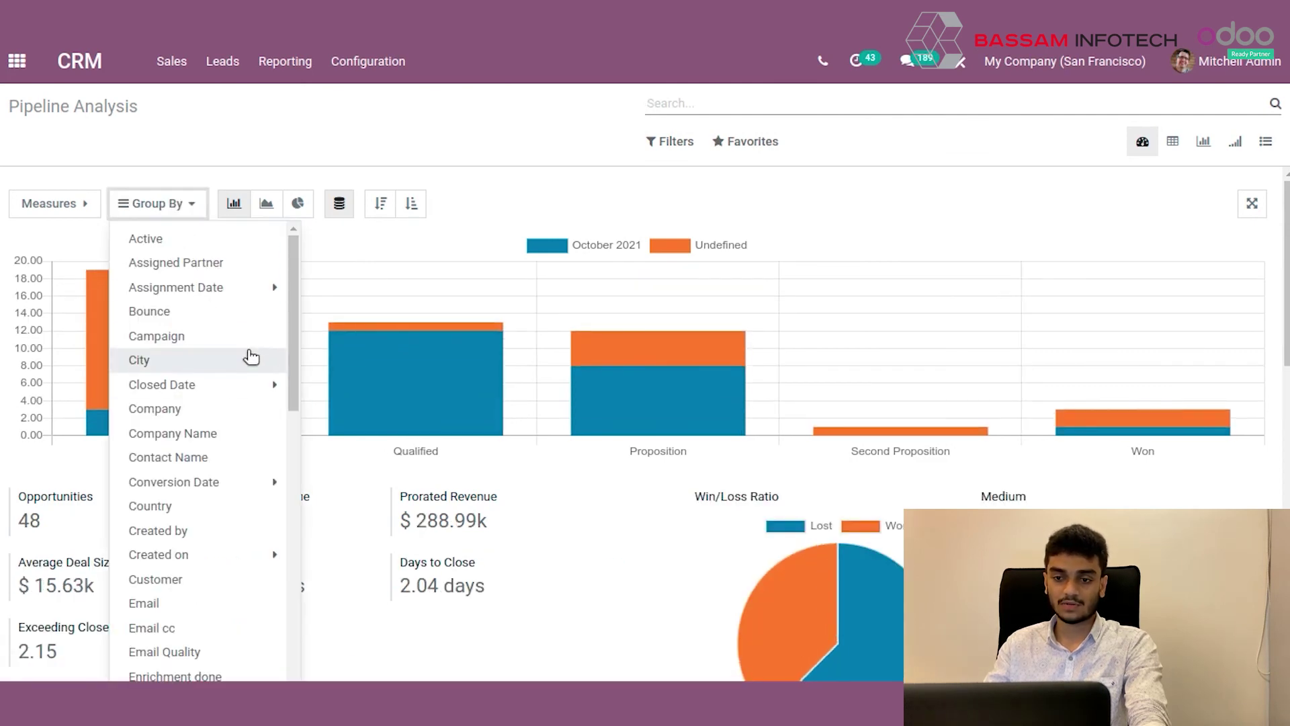
pyautogui.scroll(-4, 248, 299)
pyautogui.scroll(-2, 248, 304)
pyautogui.click(195, 295)
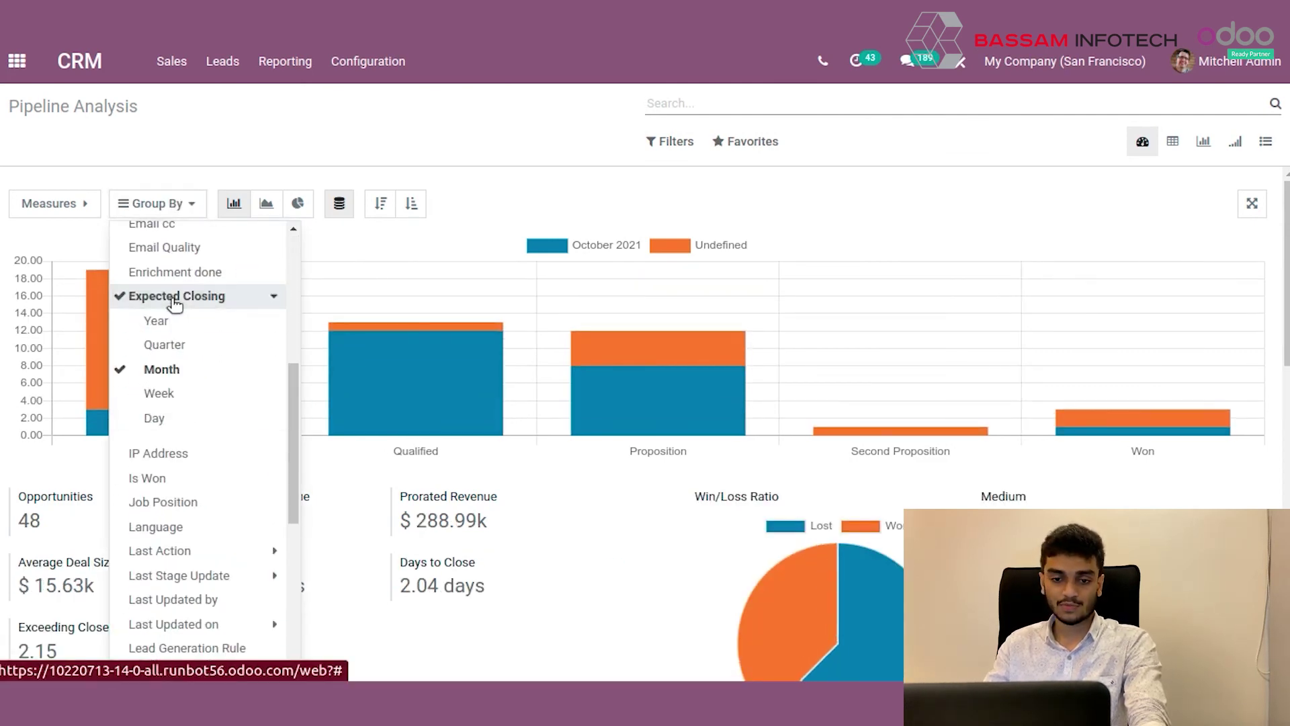
pyautogui.click(162, 370)
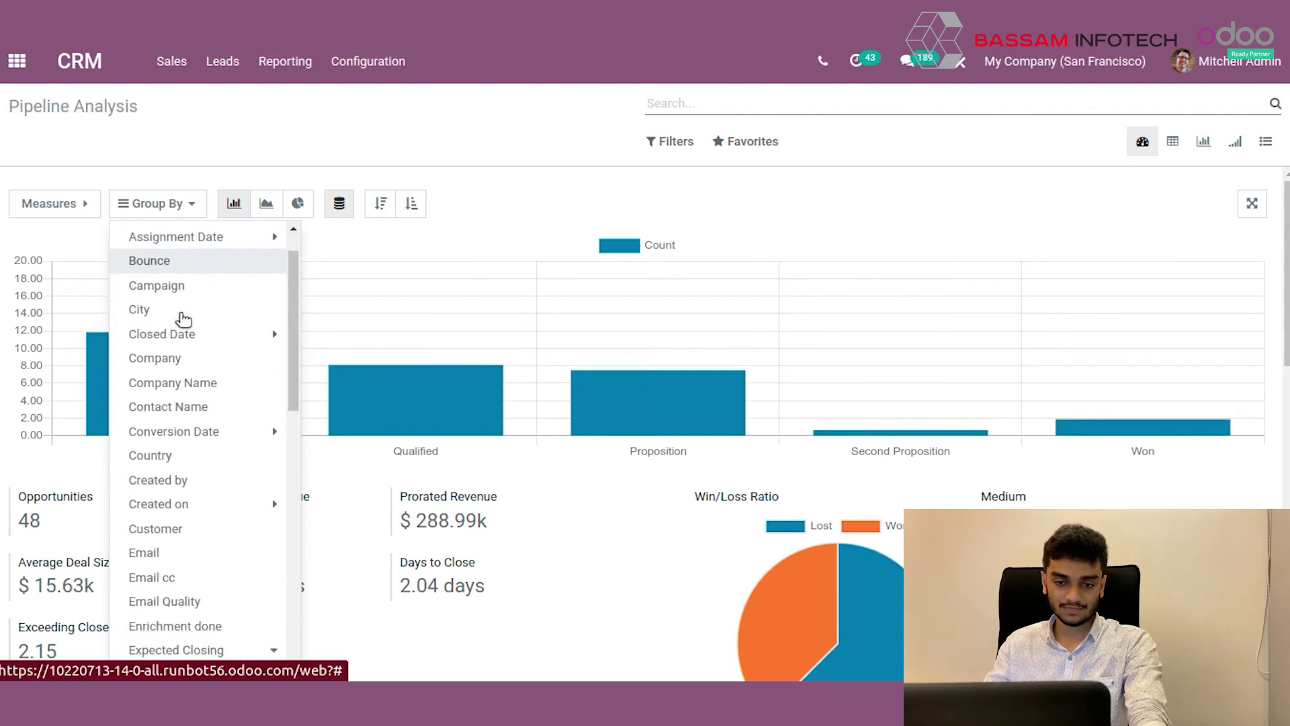
pyautogui.scroll(-7, 178, 323)
pyautogui.scroll(-6, 180, 380)
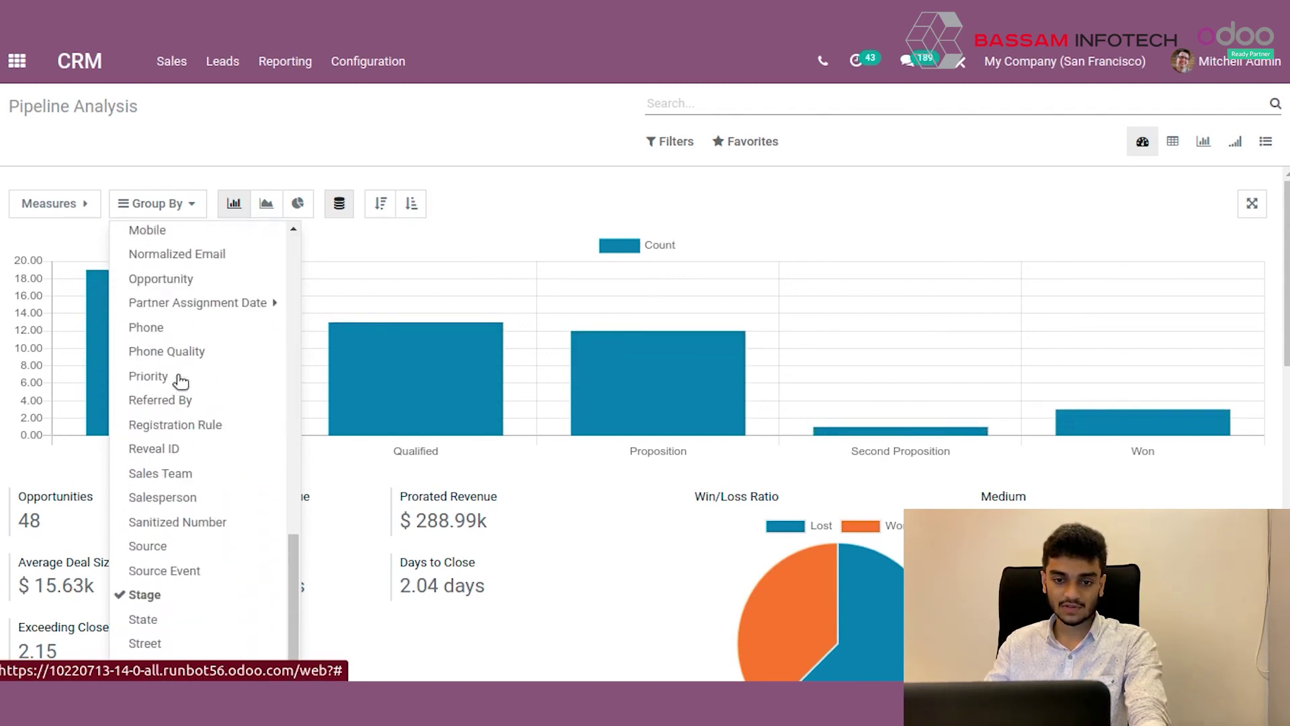
pyautogui.click(183, 539)
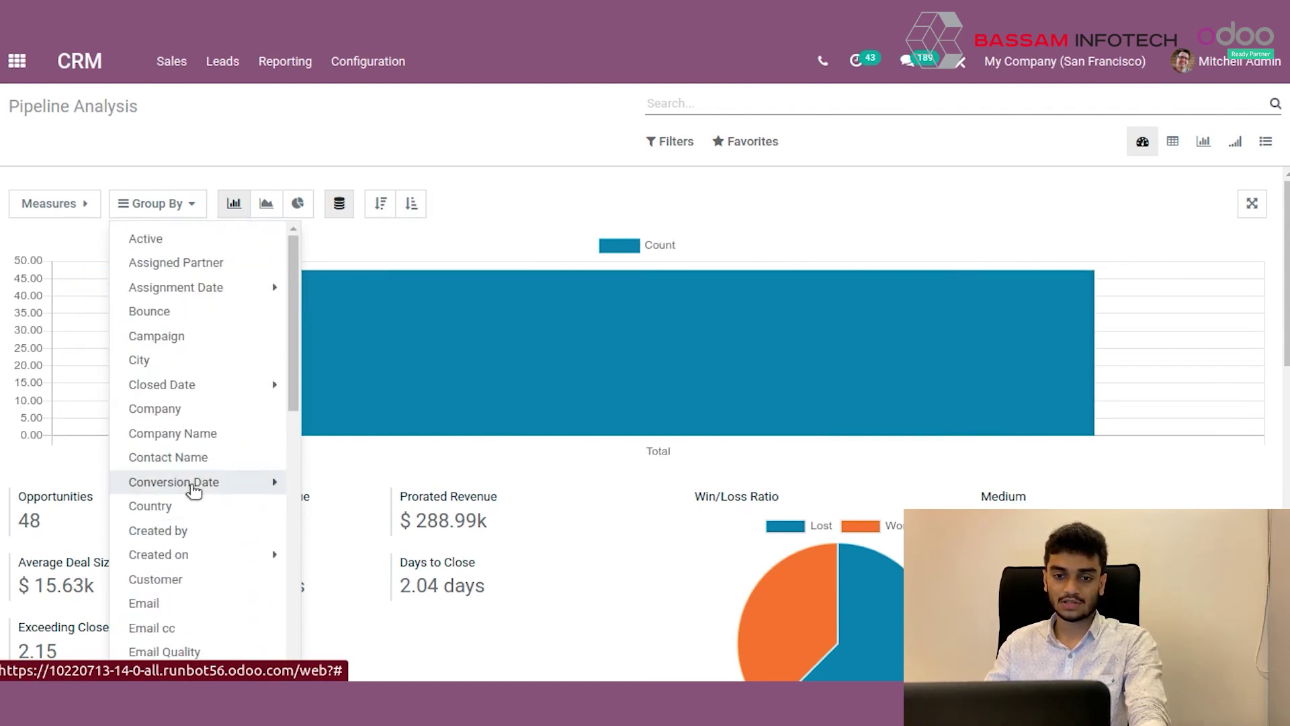
# Group the Pipeline Analysis report by Country.
pyautogui.scroll(-5, 197, 441)
pyautogui.scroll(-5, 197, 442)
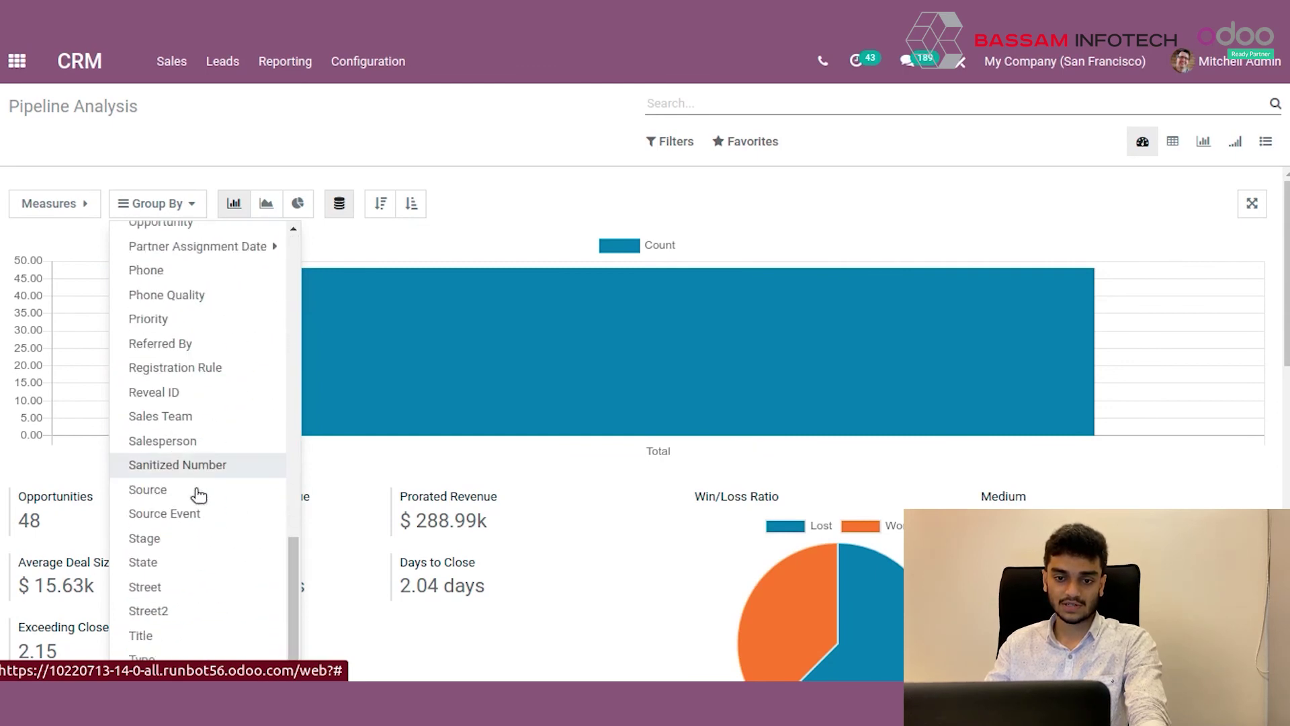
pyautogui.scroll(3, 197, 511)
pyautogui.scroll(-3, 197, 528)
pyautogui.scroll(10, 198, 529)
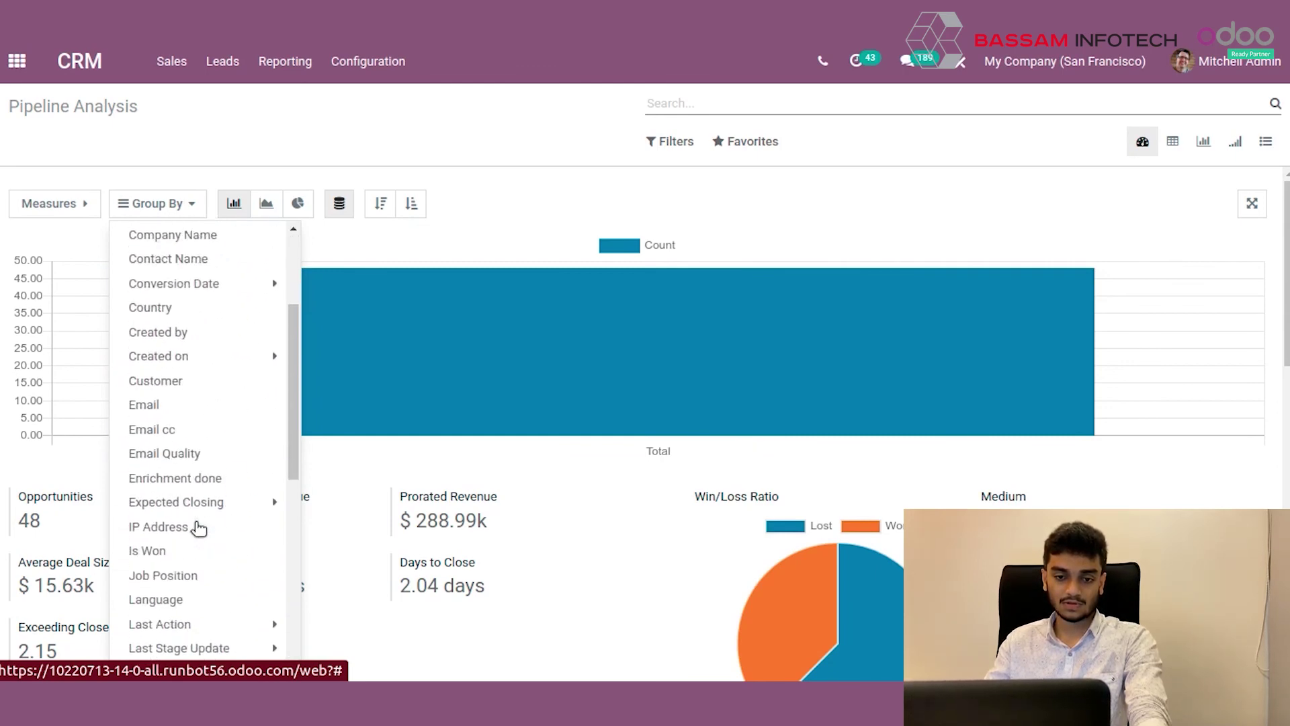
pyautogui.click(165, 512)
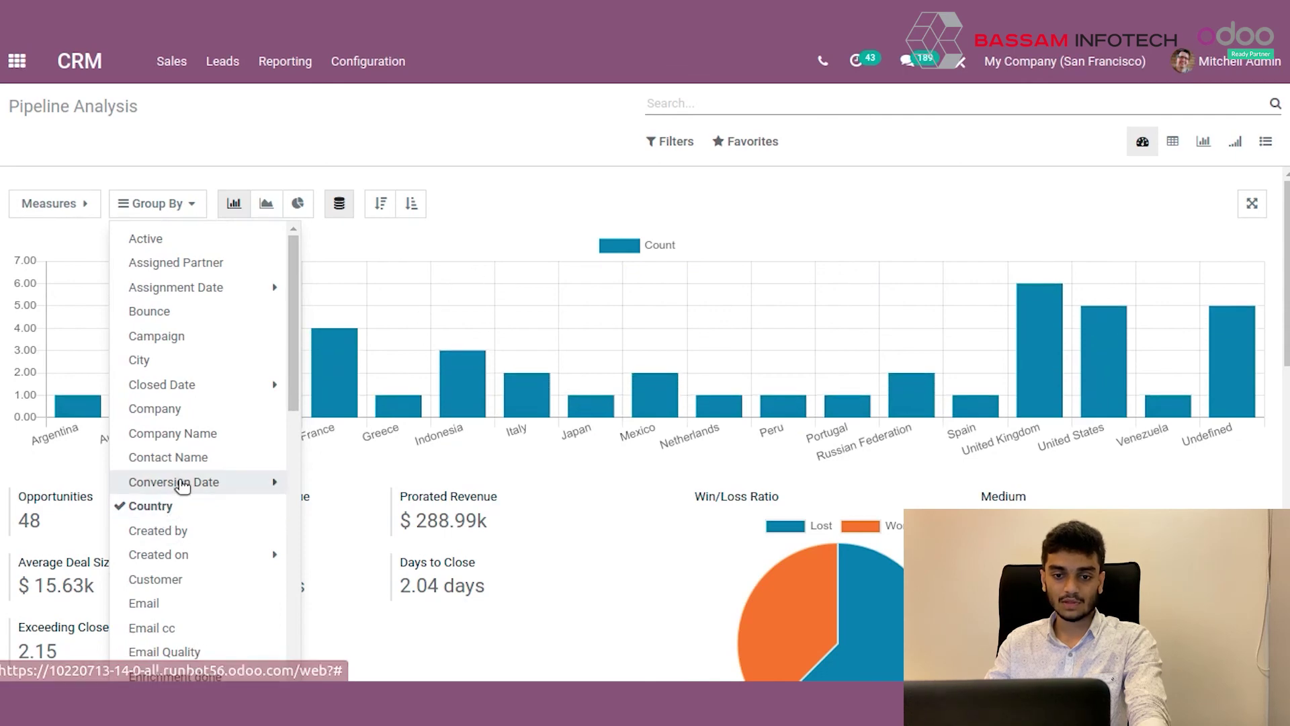
pyautogui.click(157, 203)
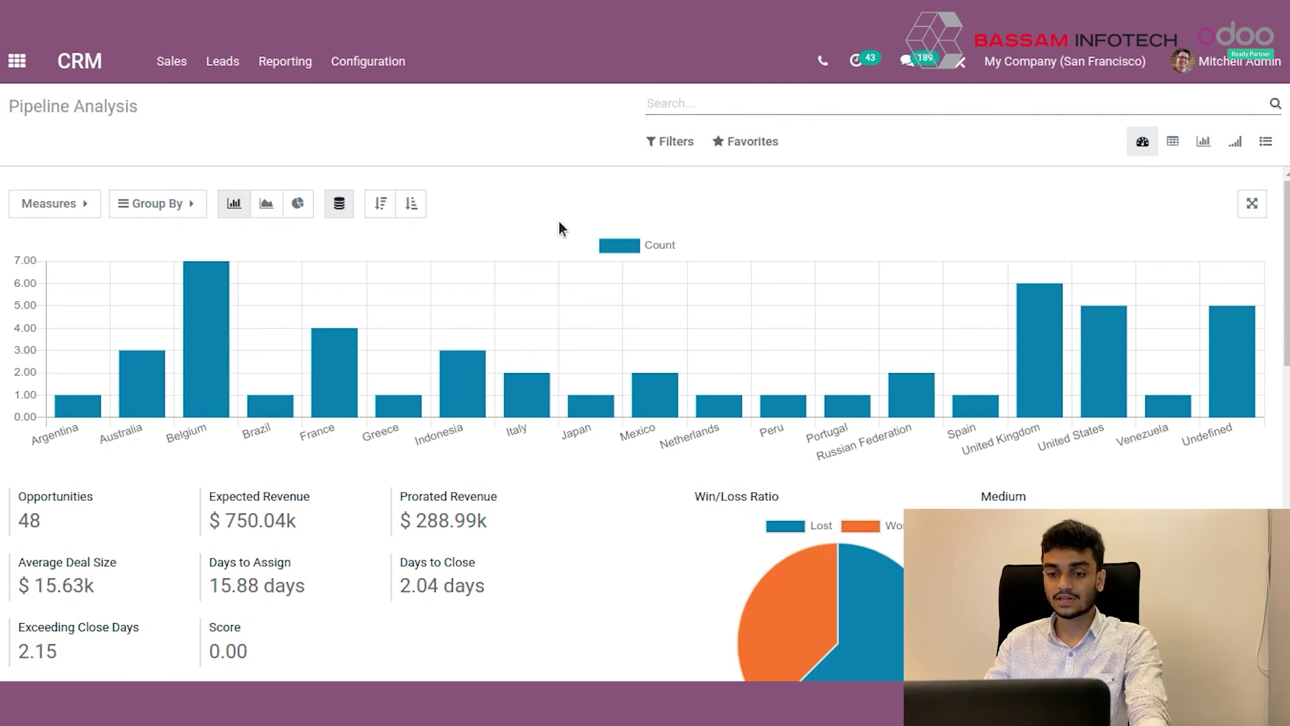
pyautogui.click(266, 203)
pyautogui.click(298, 203)
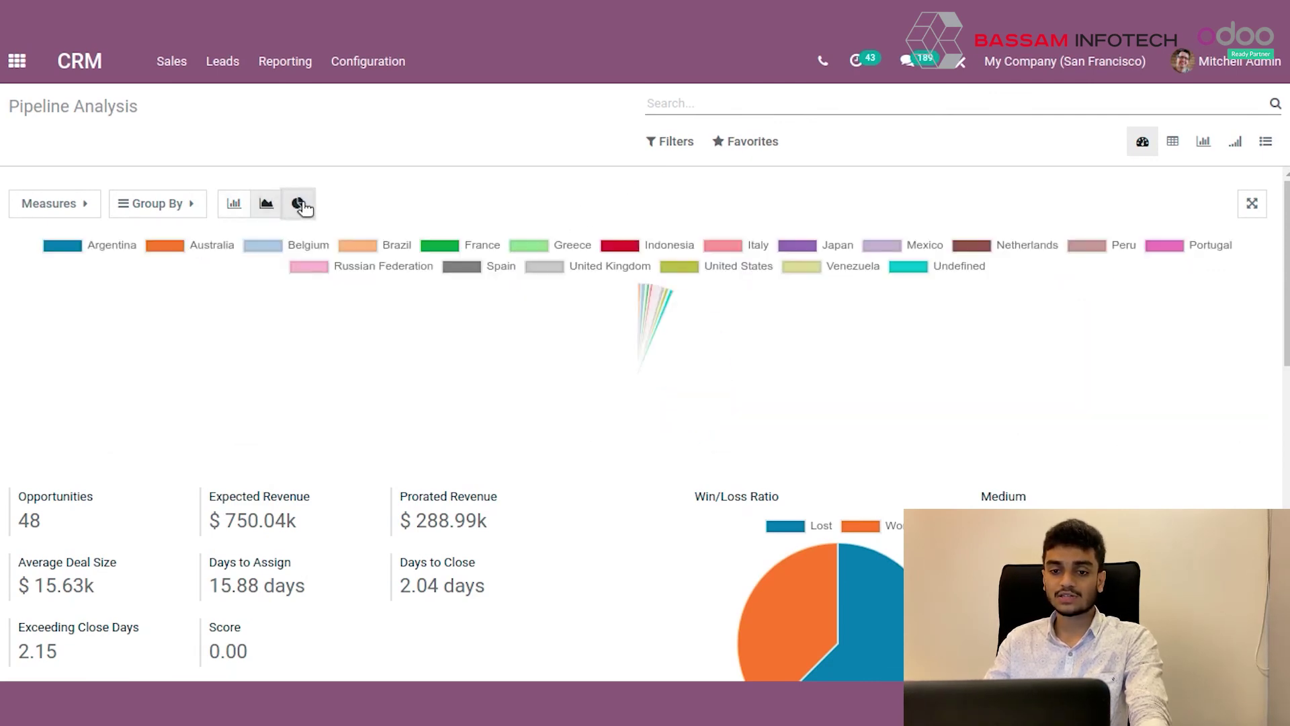
pyautogui.click(266, 205)
pyautogui.click(234, 203)
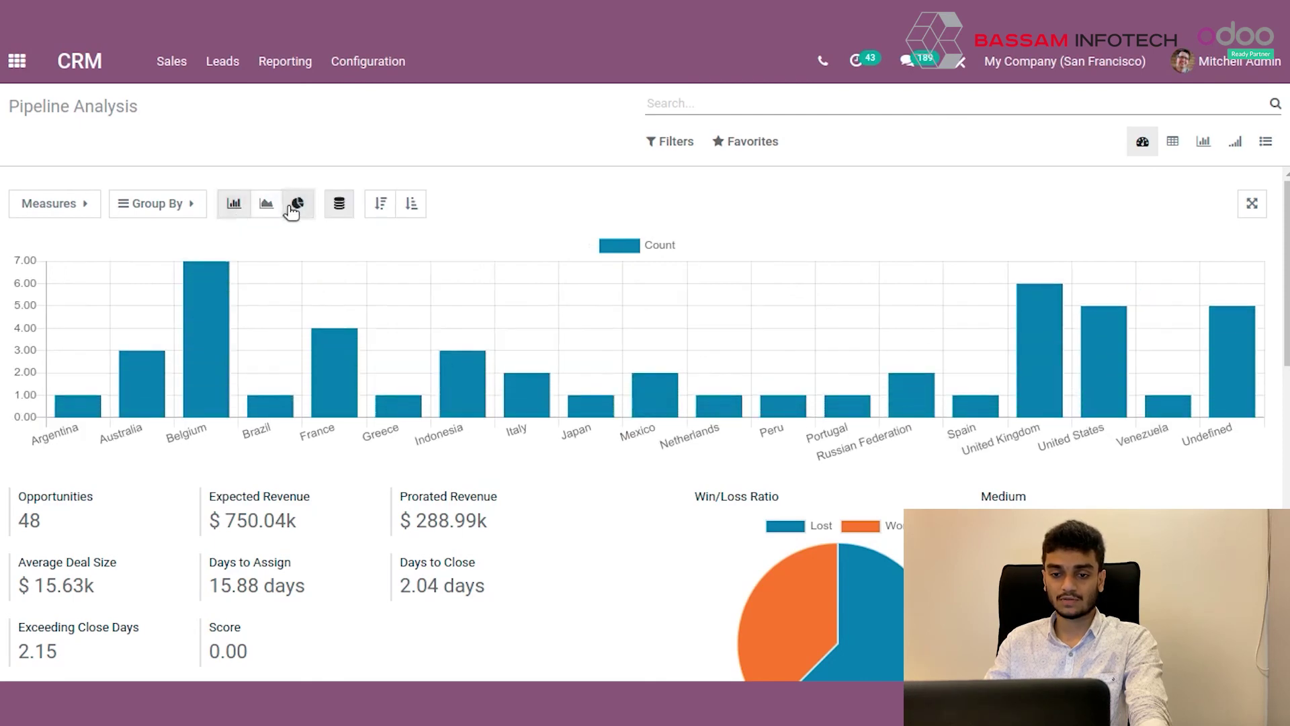
pyautogui.click(297, 203)
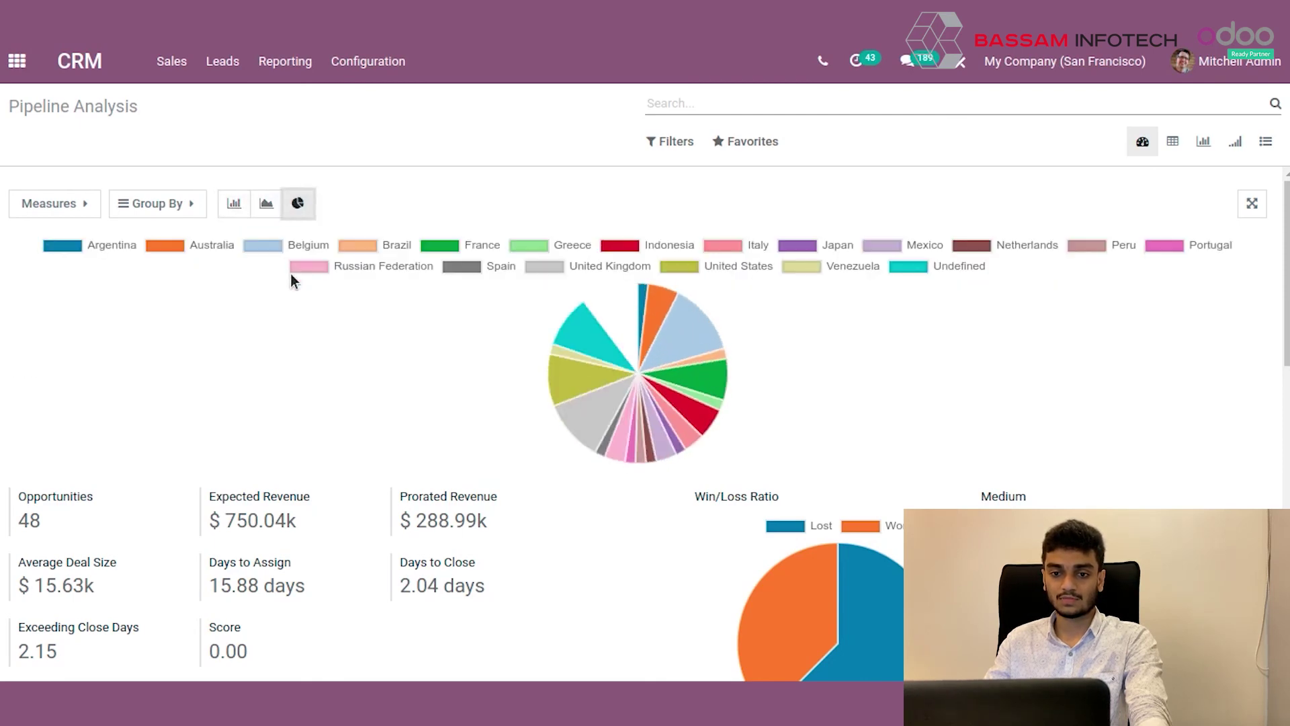
pyautogui.click(235, 204)
pyautogui.click(92, 208)
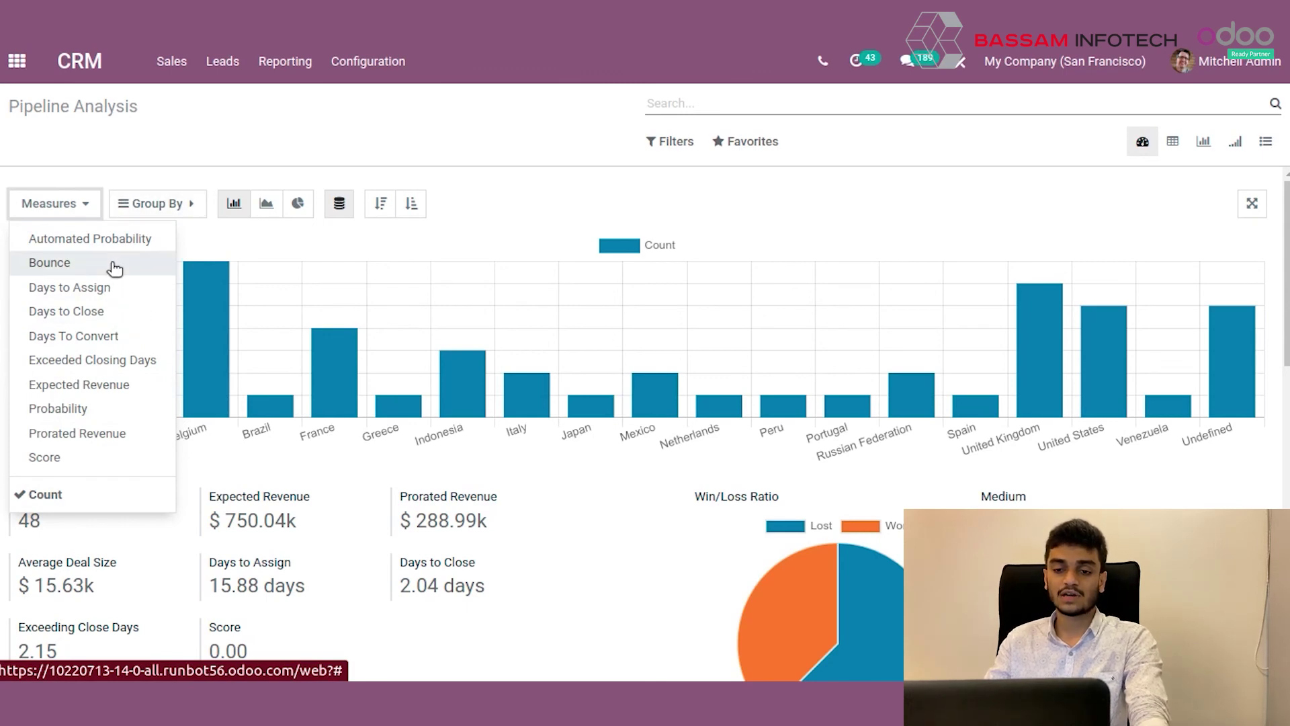
pyautogui.click(327, 291)
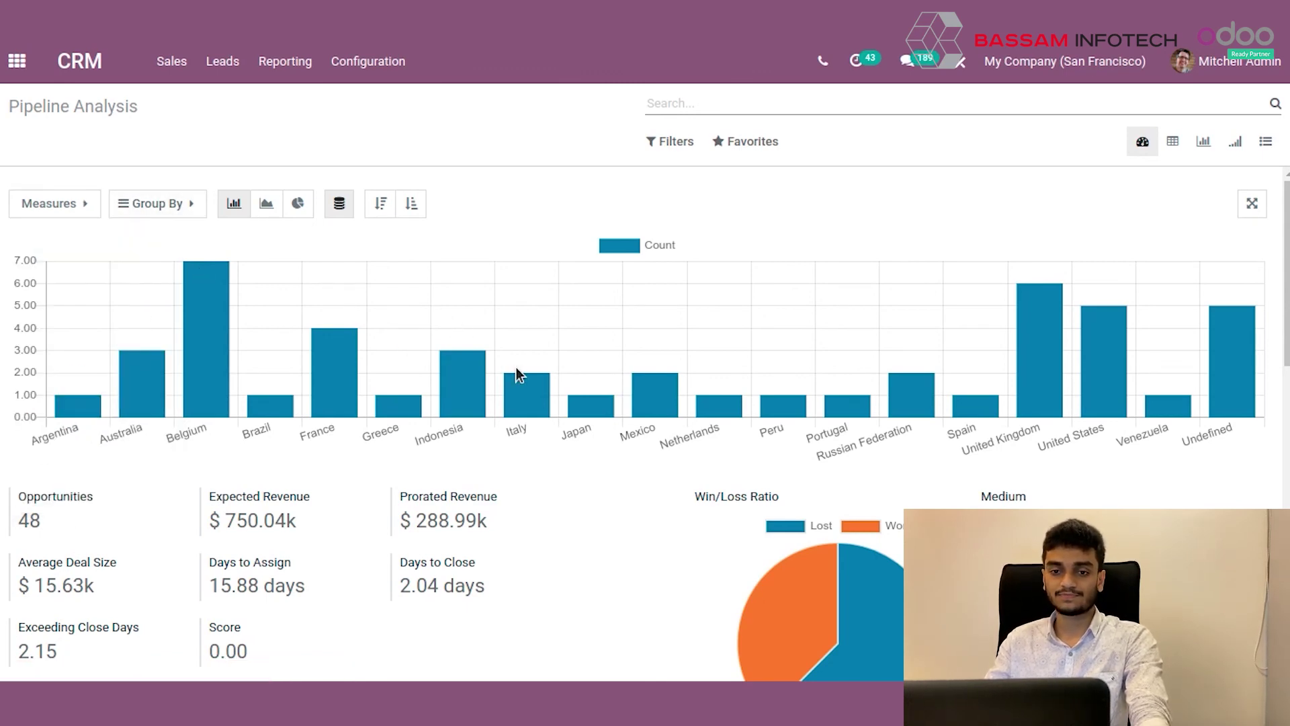